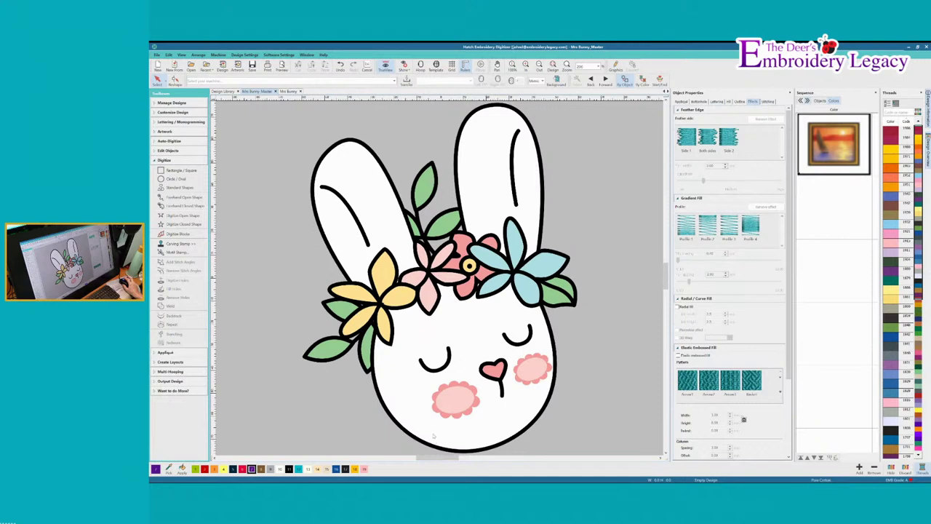
- Digitize the lowest leaf beside the yellow flower as a filled block shape, tracing paired points from its tip to its stem end
key(f)
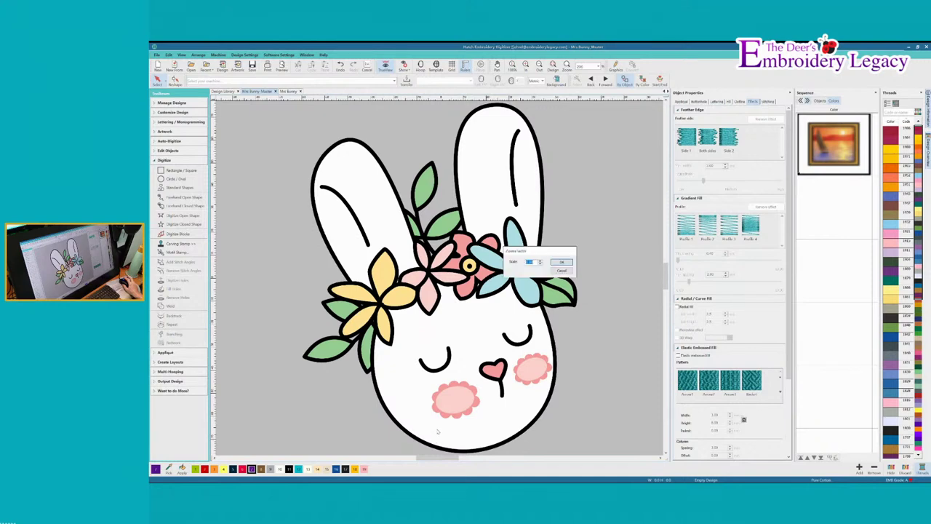
click(562, 262)
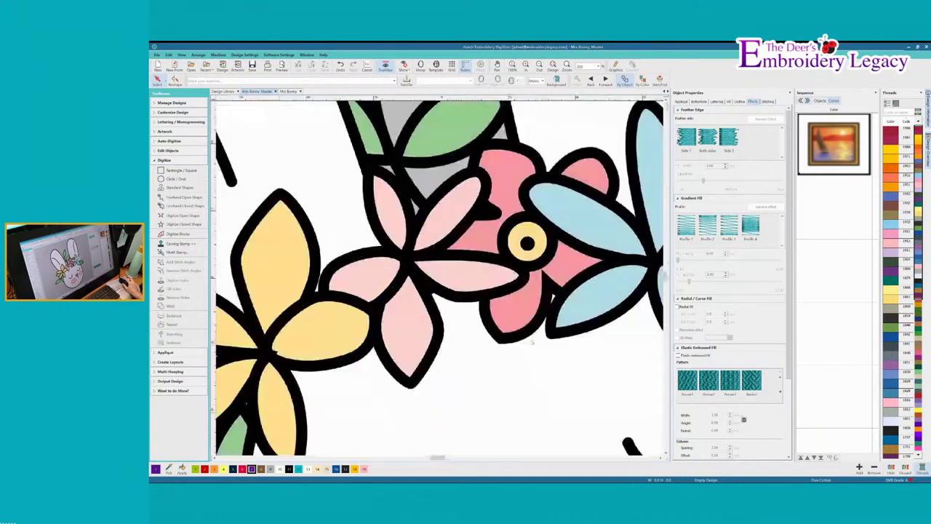
click(215, 458)
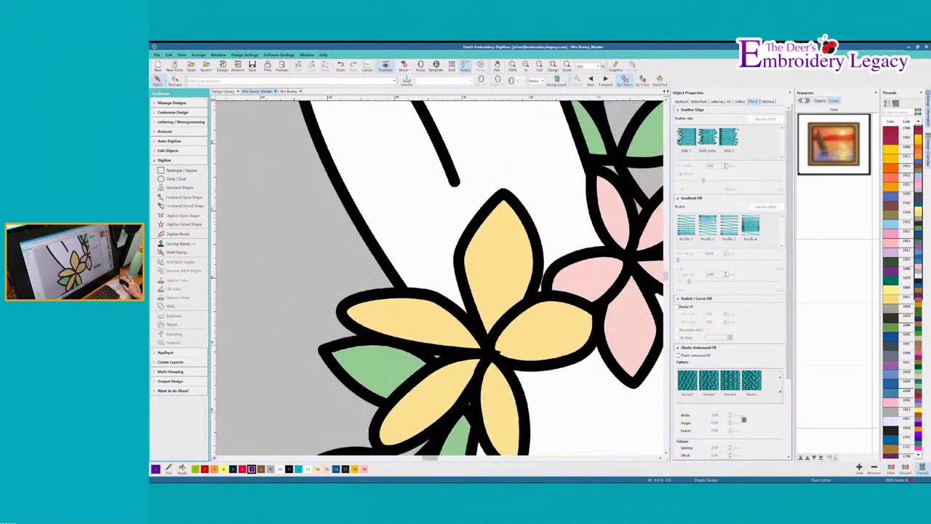
scroll(664, 453, down, 2)
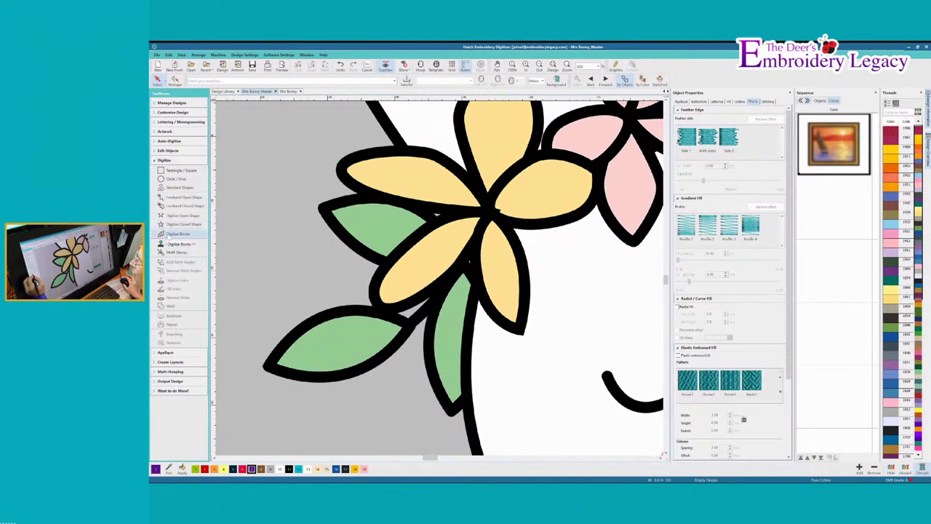
click(171, 233)
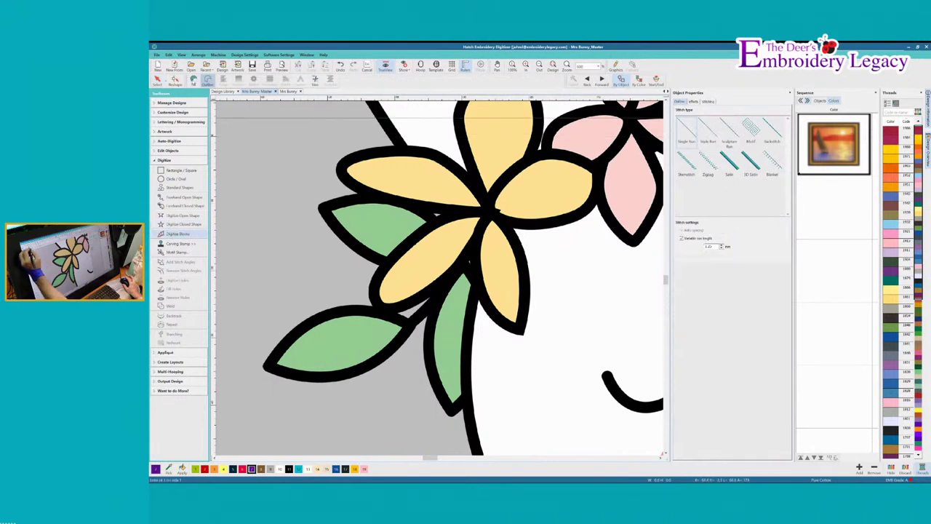
click(277, 370)
click(291, 334)
click(298, 376)
click(307, 326)
click(324, 378)
click(334, 315)
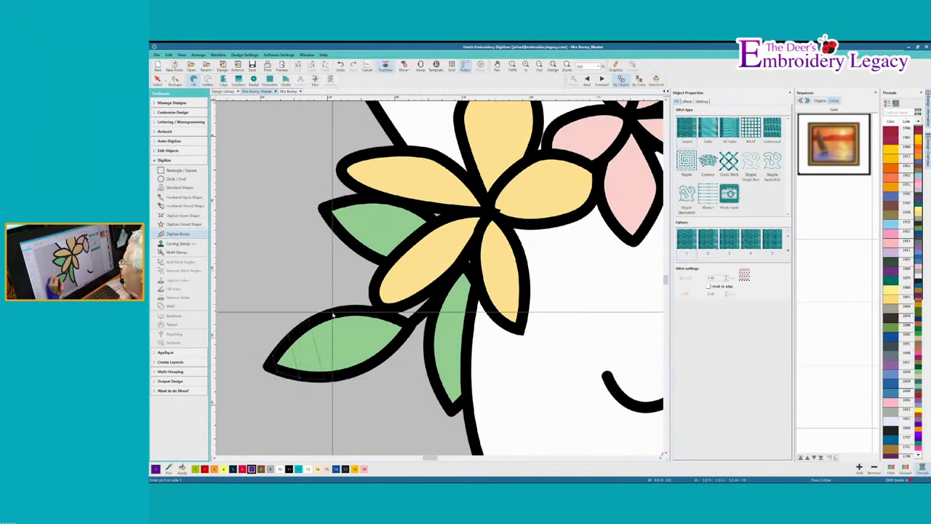
click(352, 374)
click(359, 309)
click(375, 366)
click(382, 312)
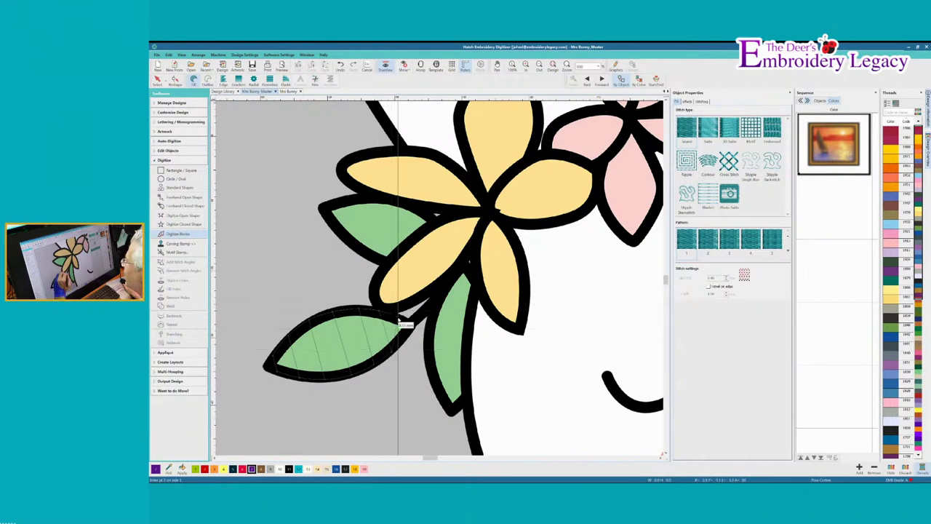
key(Return)
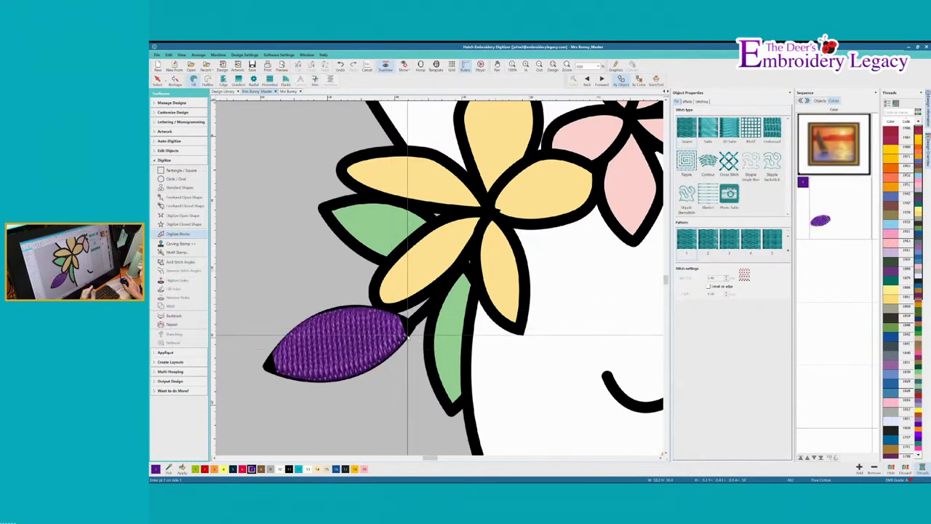
- Recolor the filled leaf with the lime green thread from the design palette and deselect it
click(159, 84)
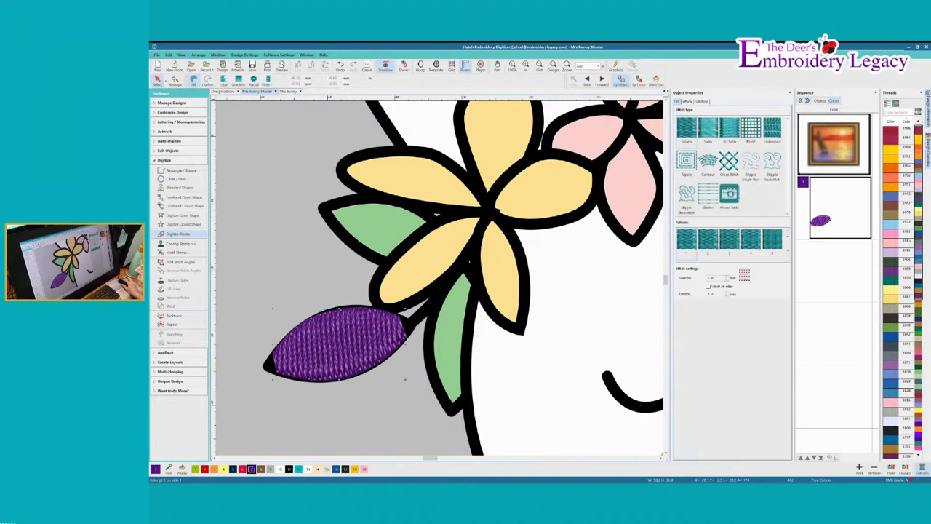
click(195, 468)
click(248, 423)
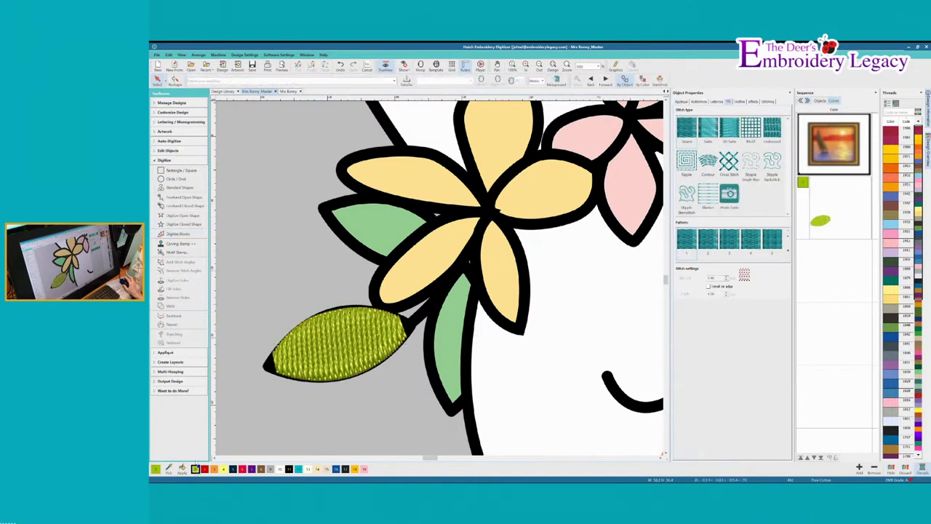
- Digitize a single-run line from the green leaf along its stem, and fill the hanging leaf below the yellow flower using Digitize Blocks
click(174, 215)
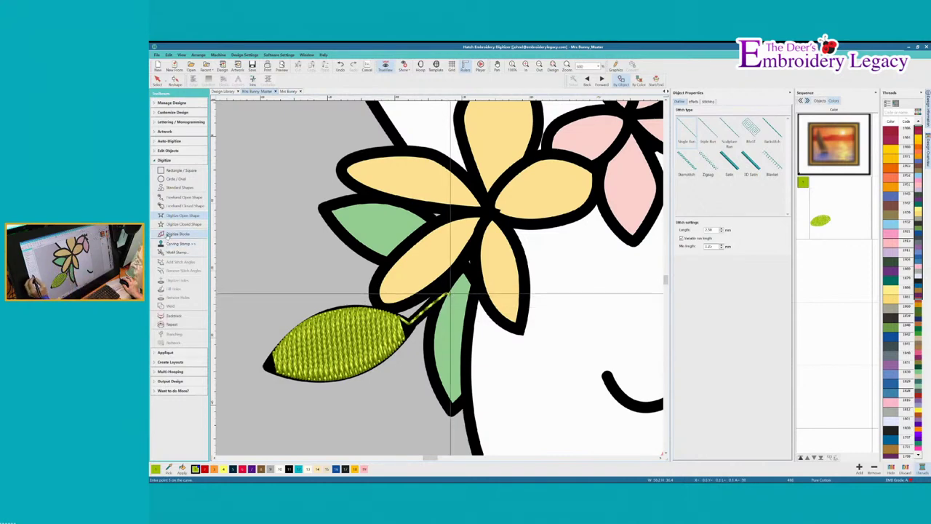
click(175, 233)
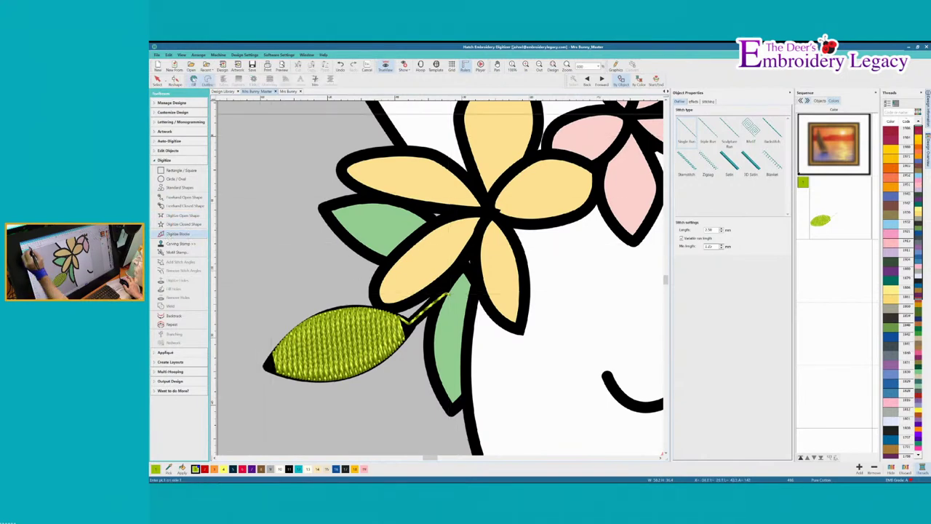
click(444, 404)
click(470, 395)
click(437, 394)
click(469, 363)
click(427, 361)
click(471, 322)
click(429, 318)
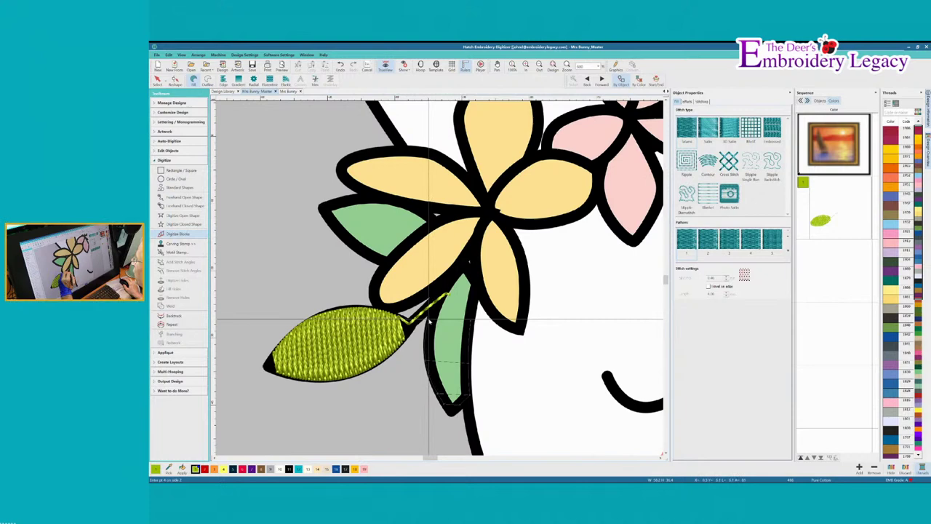
click(475, 286)
click(440, 283)
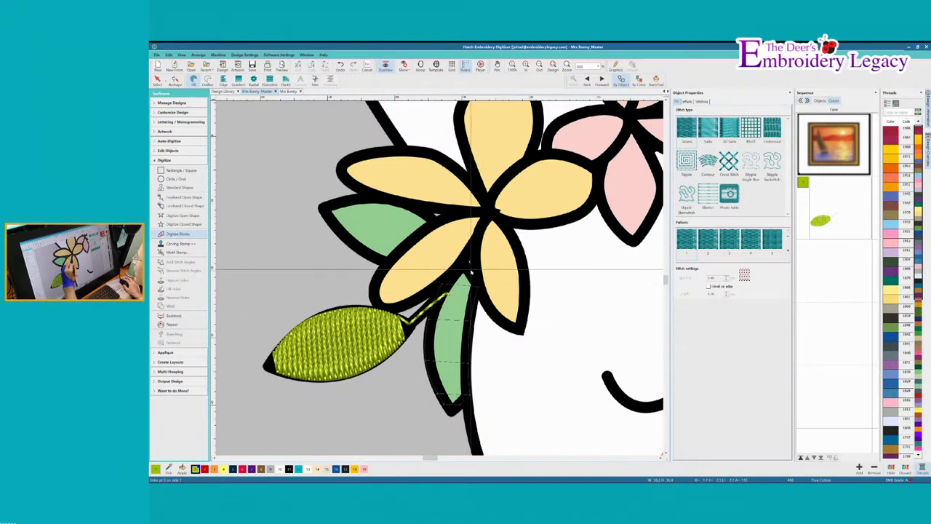
key(Return)
- Connect the hanging leaf through the yellow flower's centre to the leaf on its outer side with a single run, and block-fill that leaf
key(o)
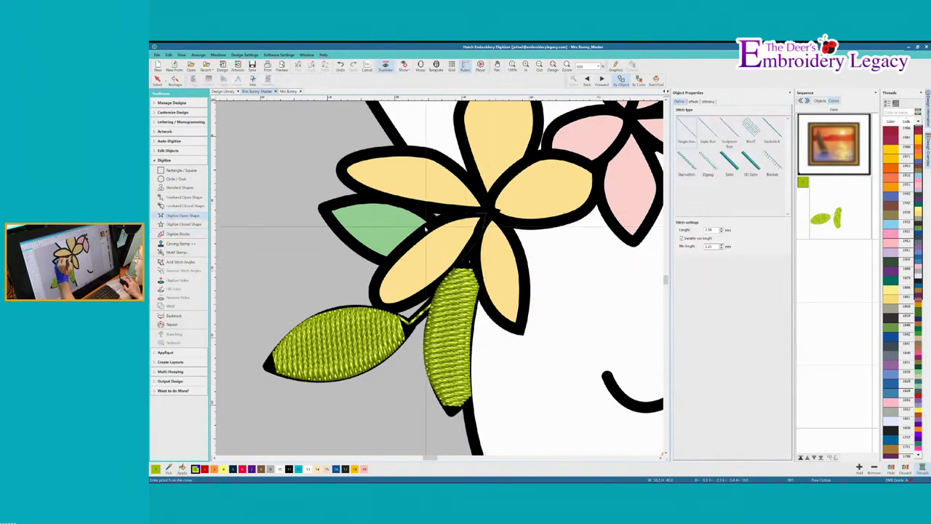
click(415, 226)
key(Return)
key(space)
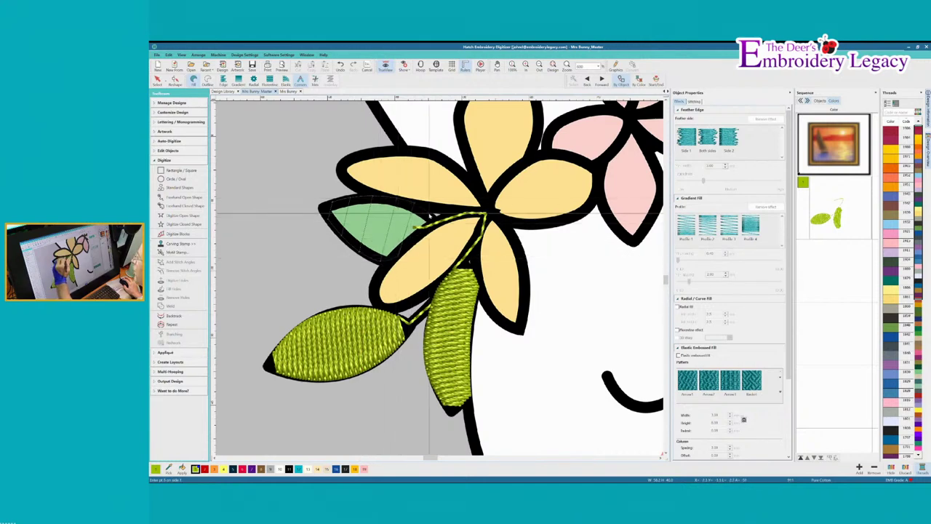
click(422, 232)
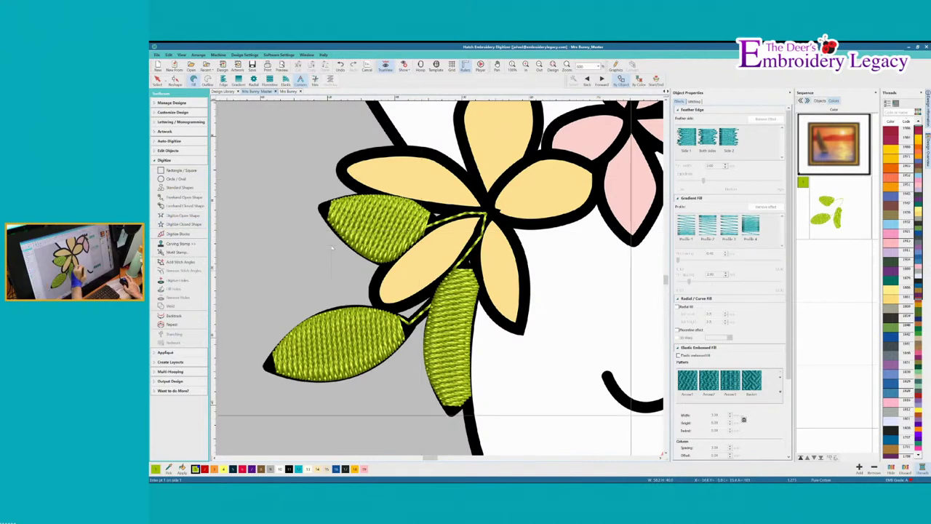
- Digitize a single-run line from the yellow flower's centre through the light pink flower and up the stem to the topmost leaf's base
click(659, 457)
click(660, 458)
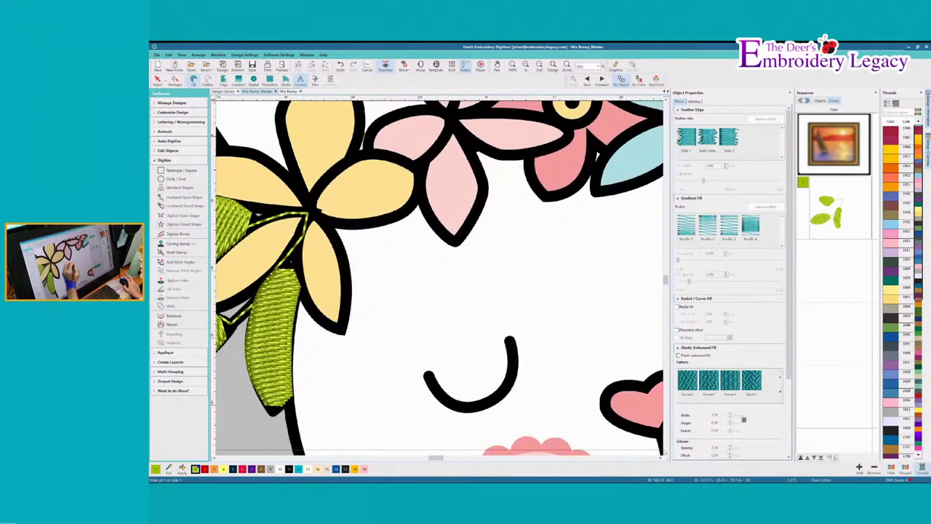
click(178, 216)
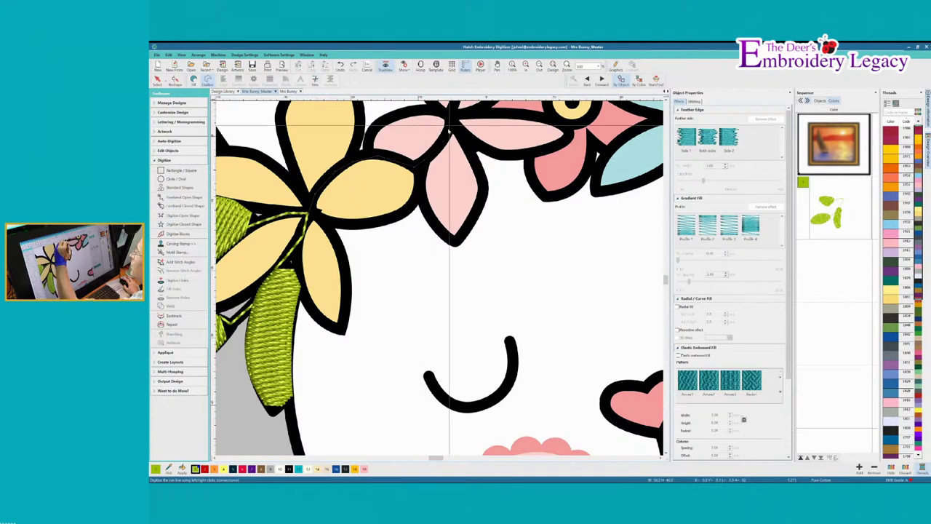
scroll(429, 153, up, 3)
right_click(442, 266)
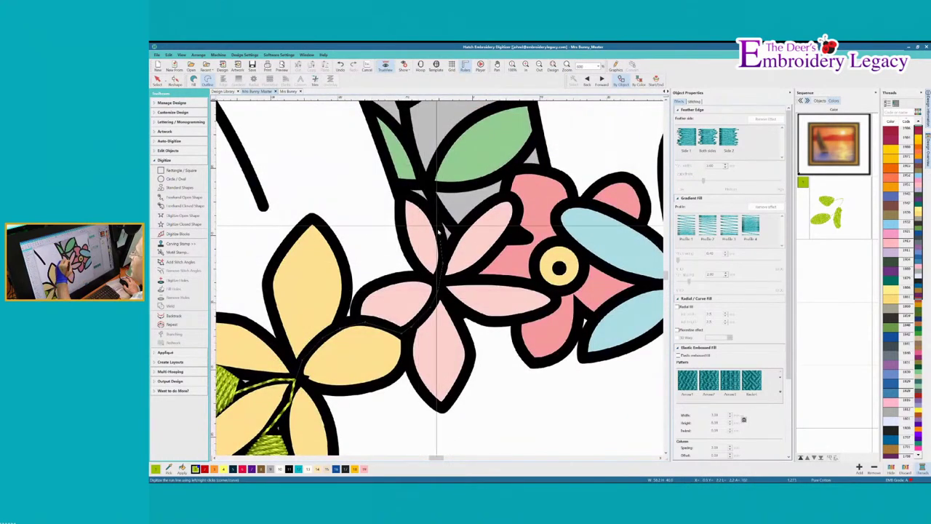
right_click(434, 209)
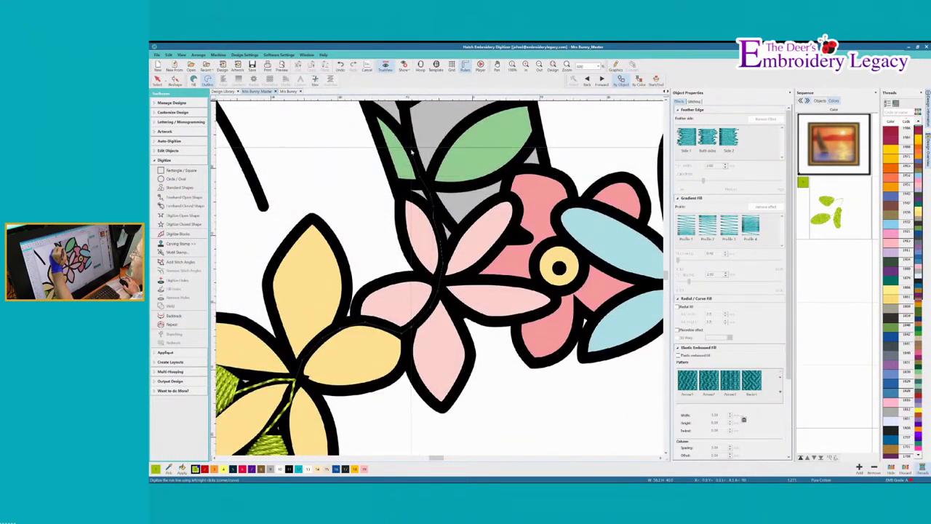
scroll(416, 182, up, 2)
key(Return)
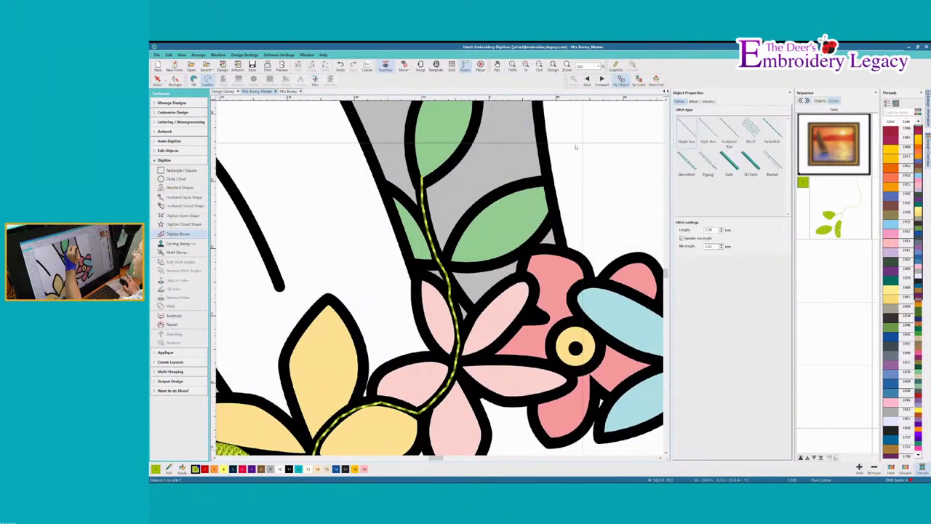
- Fill the topmost leaf between the ears with Digitize Blocks, and run a connecting line down the stem into the small leaf
scroll(455, 123, up, 2)
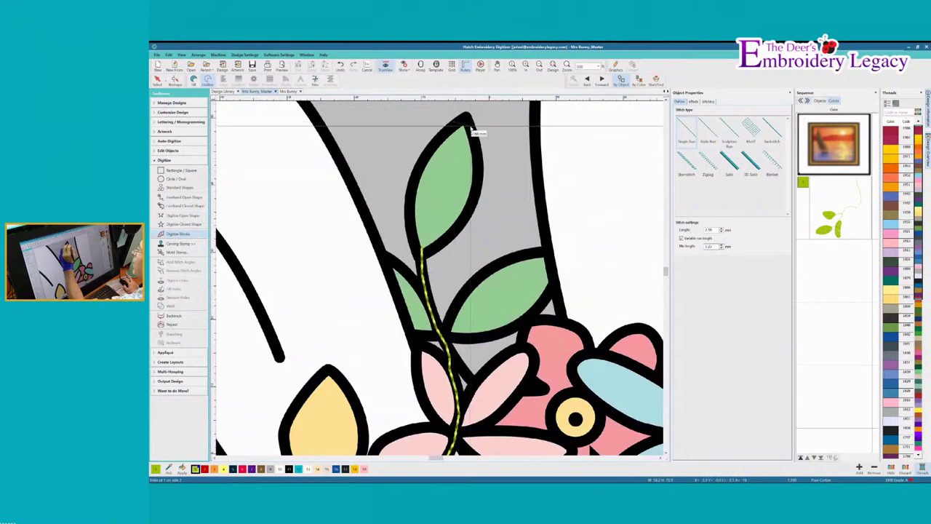
click(421, 168)
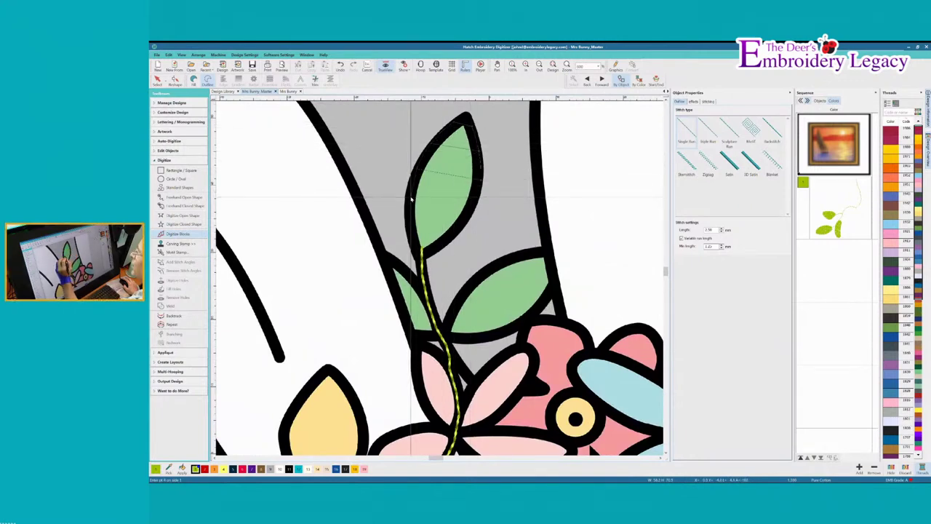
click(194, 81)
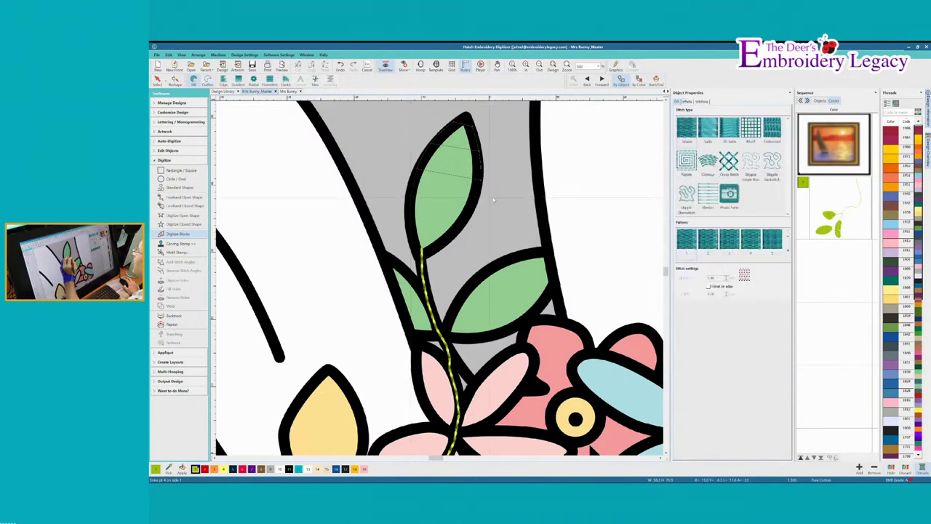
click(408, 205)
click(470, 219)
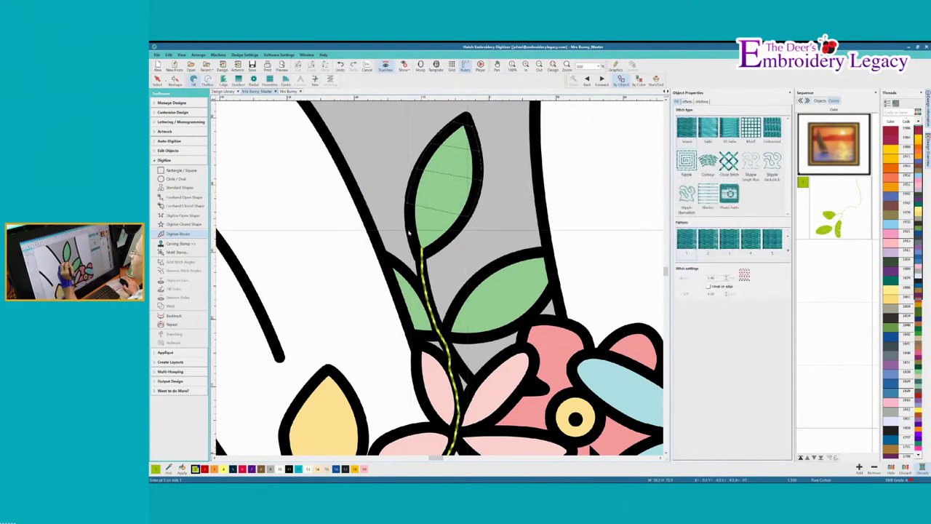
click(408, 228)
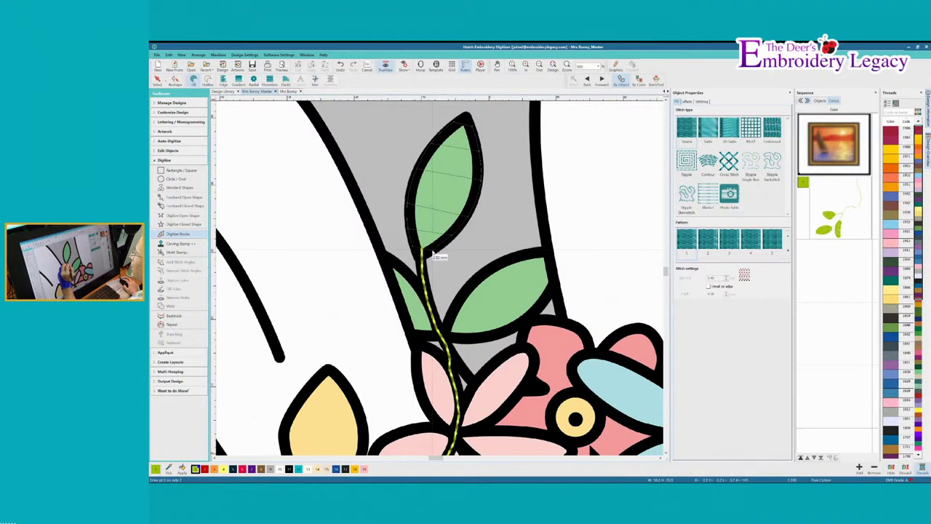
key(Return)
key(space)
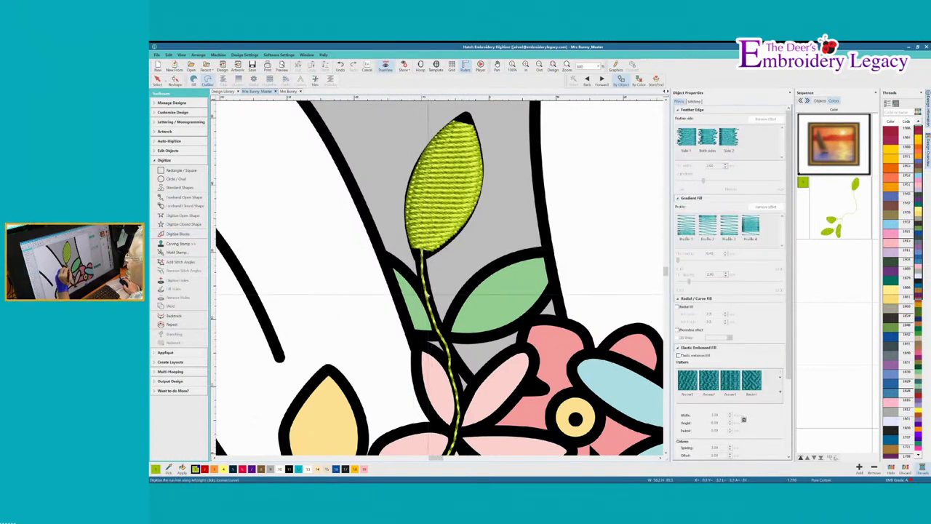
key(Return)
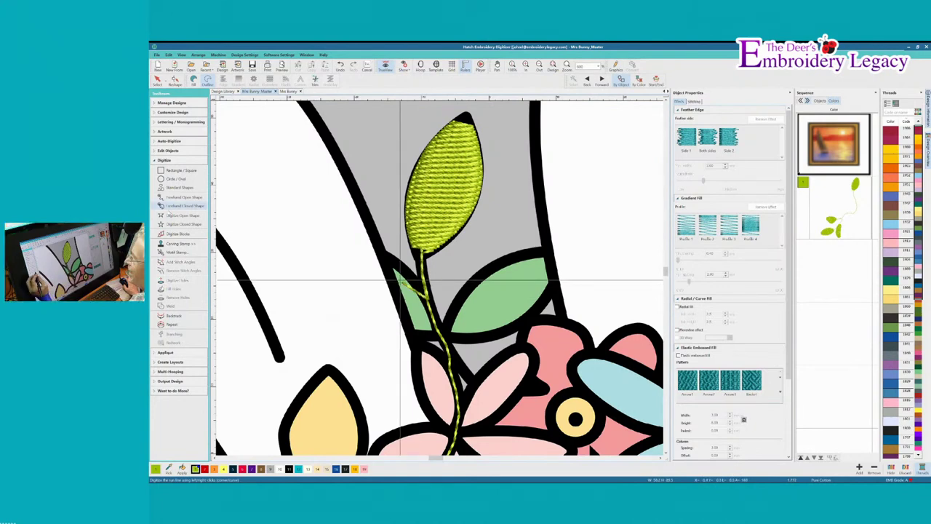
- Block-fill the small leaf beside the stem and the larger leaf on the stem's opposite side
click(178, 234)
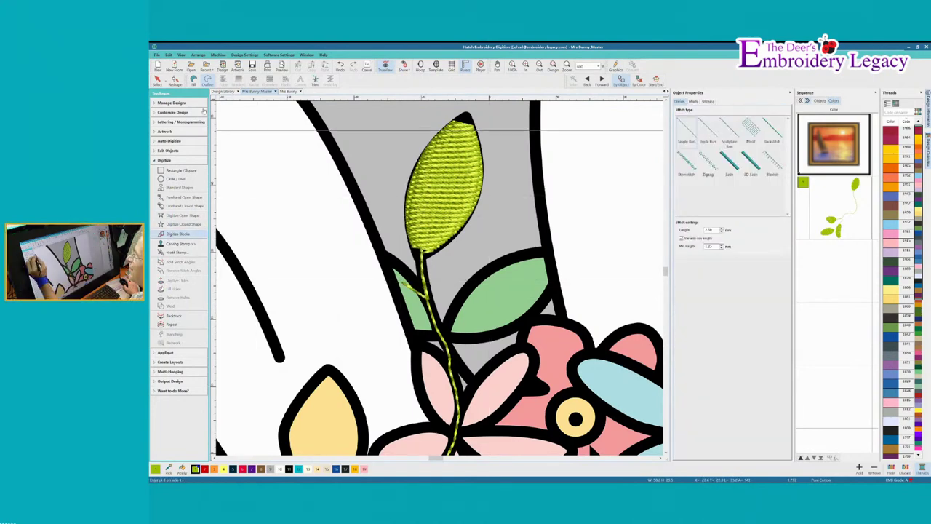
click(391, 264)
click(410, 270)
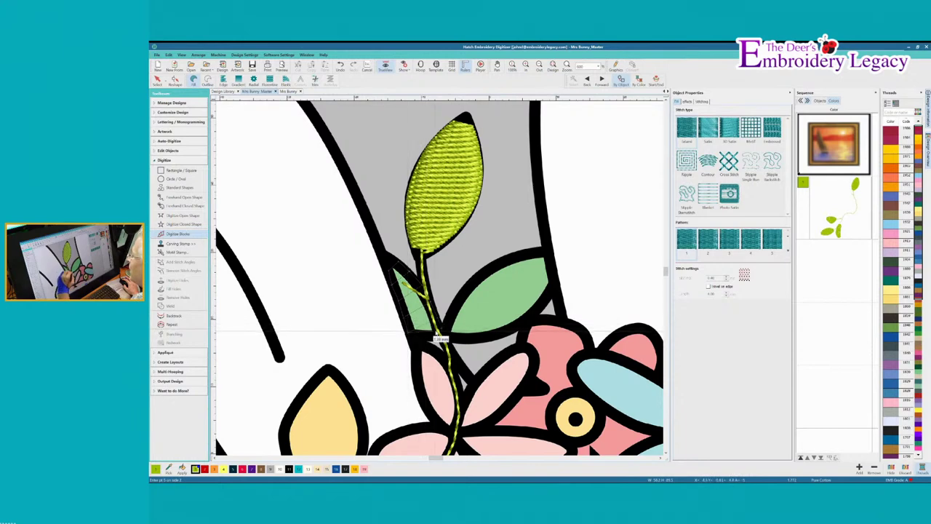
key(Return)
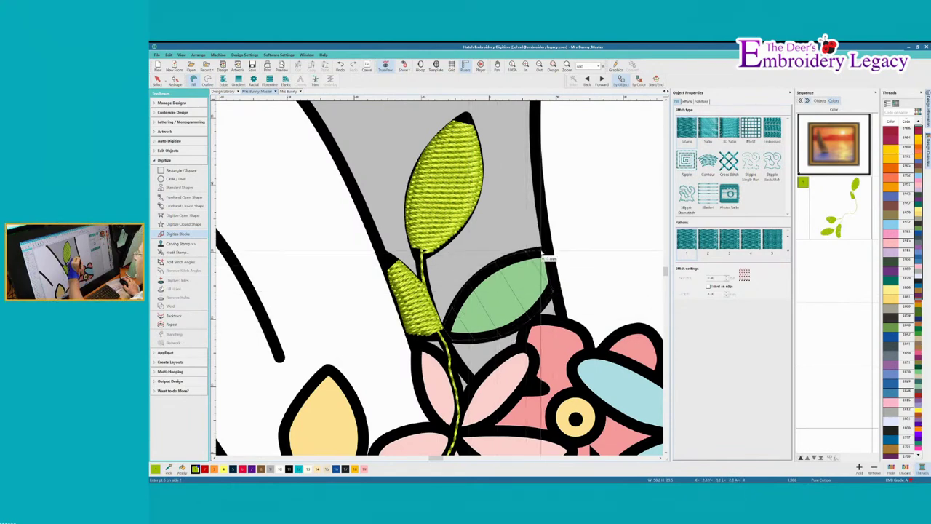
key(Return)
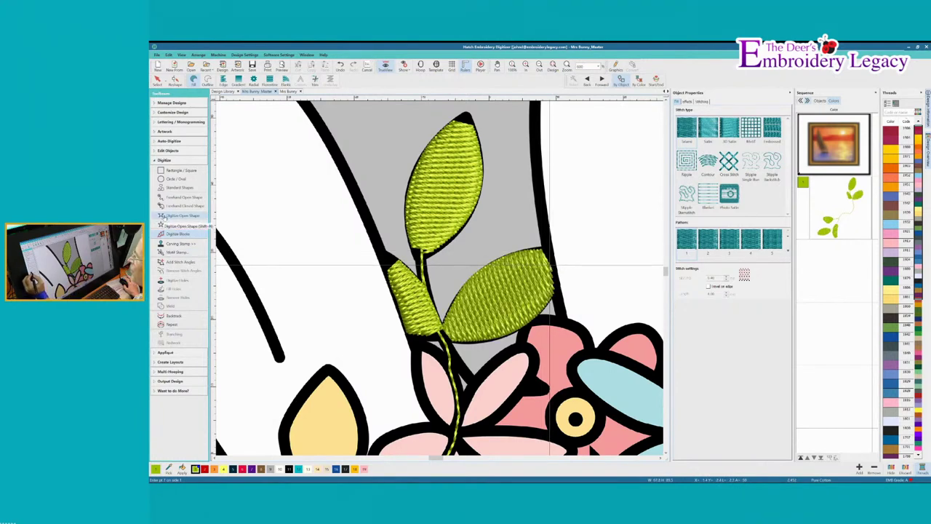
- Digitize a single-run line from the larger leaf between the ears along the blue flower's petals and centre to the leaves beyond it
click(175, 216)
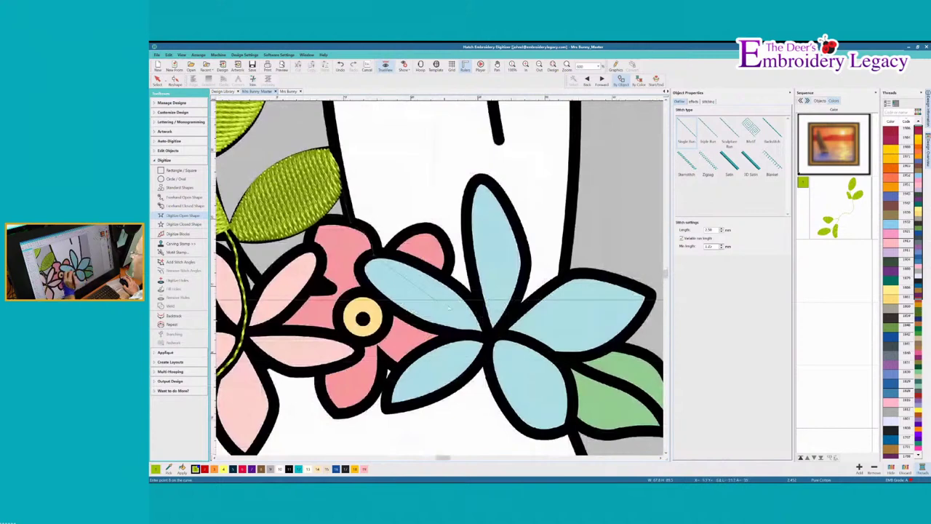
click(379, 254)
click(397, 259)
click(415, 264)
click(451, 282)
click(483, 323)
click(495, 331)
click(528, 342)
click(580, 362)
key(Return)
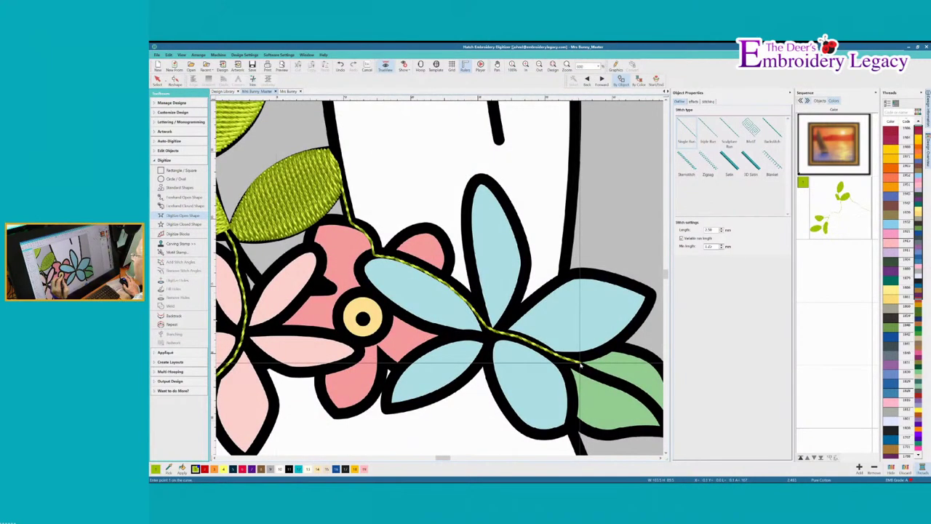
- Fill the upper half of the leaf beyond the blue flower with Digitize Blocks, following its centre vein to the tip
key(b)
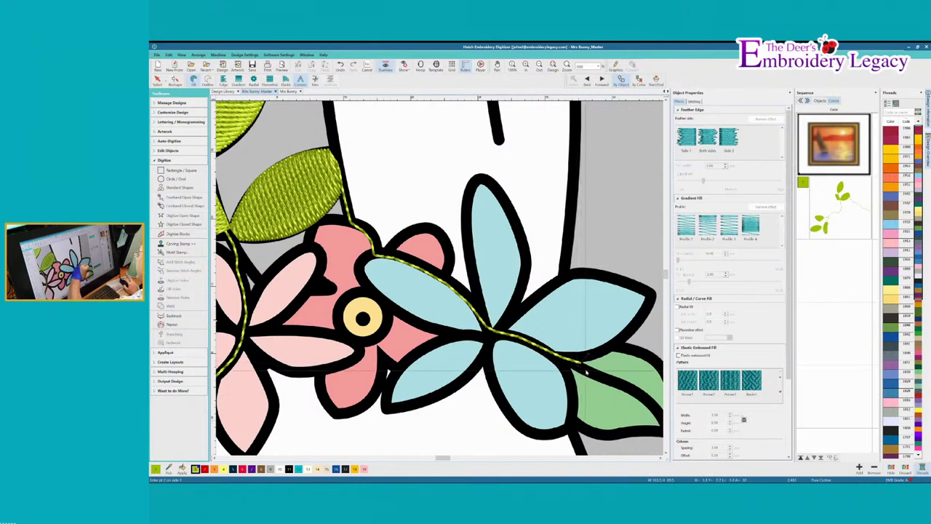
key(c)
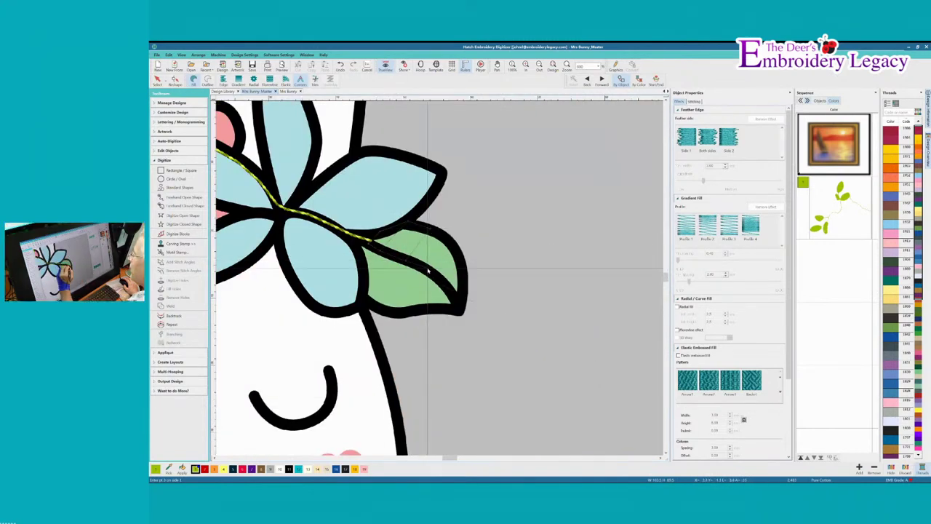
right_click(466, 273)
click(451, 295)
click(464, 289)
key(Return)
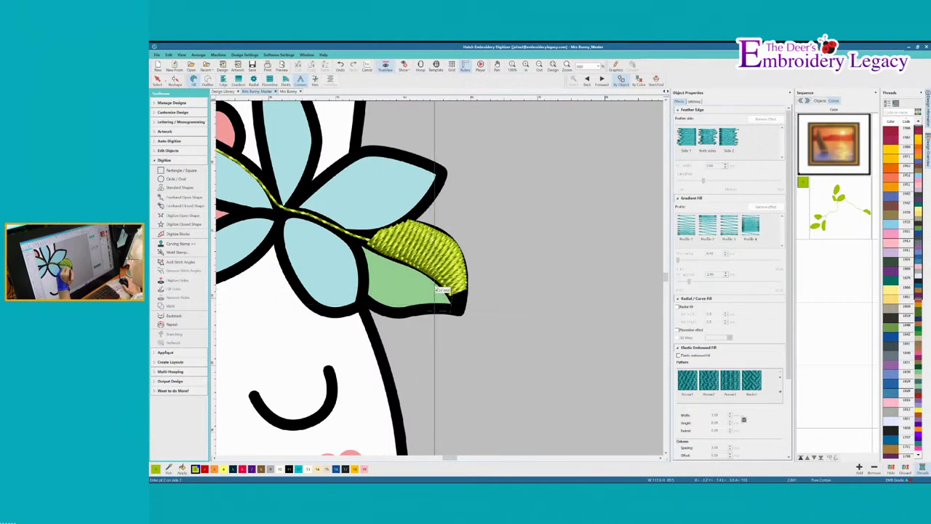
- Block-fill the lower half of the leaf beyond the blue flower, working from its tip back to the base
click(412, 264)
click(379, 312)
click(395, 257)
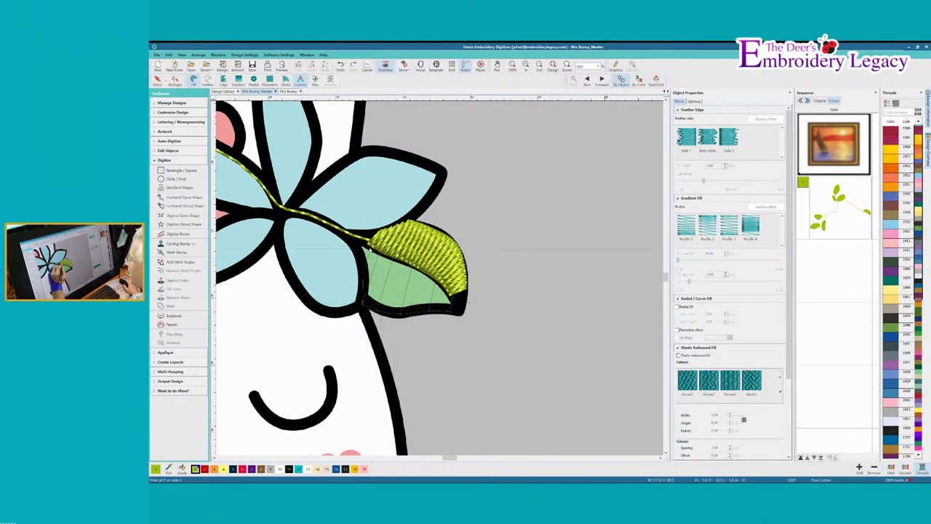
click(362, 258)
click(363, 241)
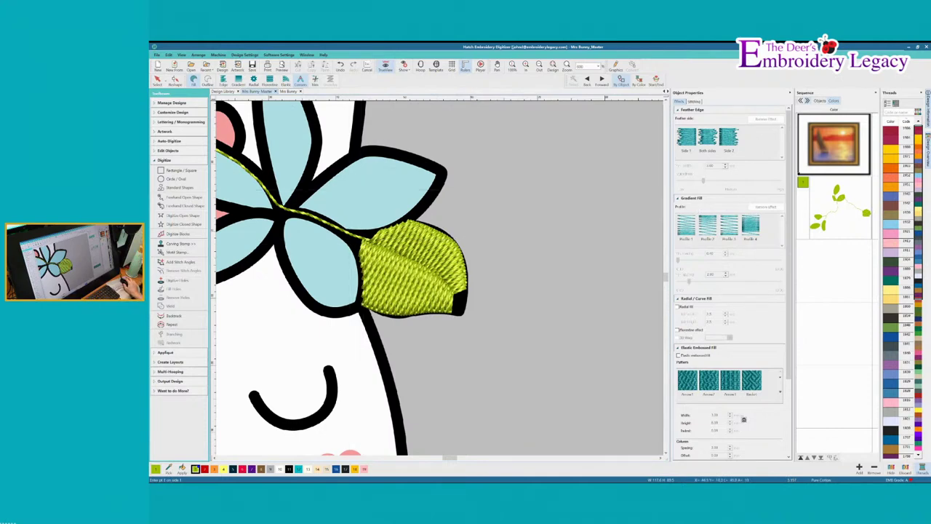
- Hide the finished green leaf objects and choose purple as the thread colour for the outlines
right_click(819, 198)
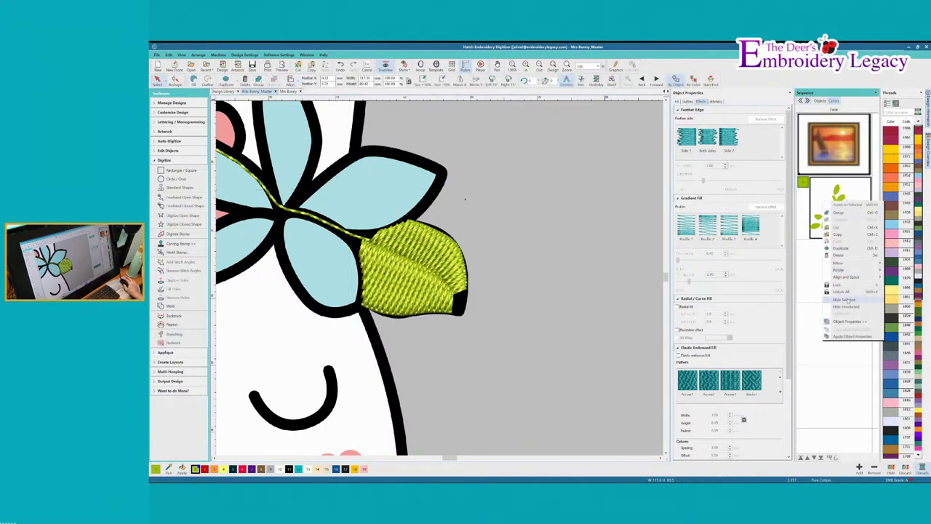
click(843, 300)
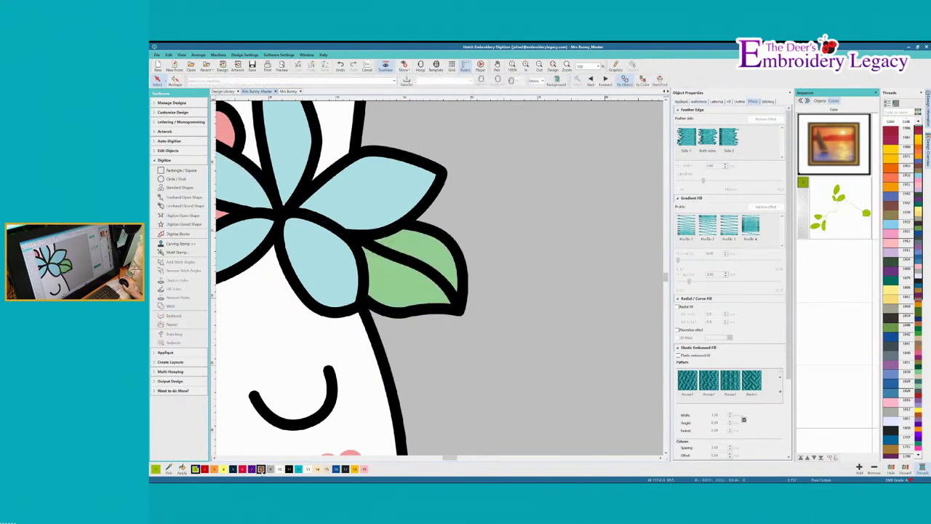
click(251, 469)
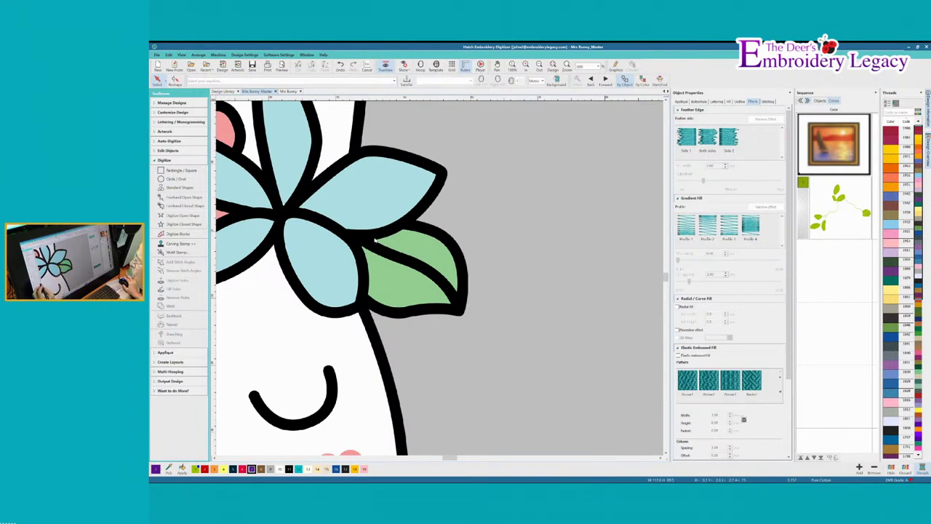
- Outline the lowest leaf beneath the yellow flower and its short stem as a satin column with Digitize Blocks
click(175, 234)
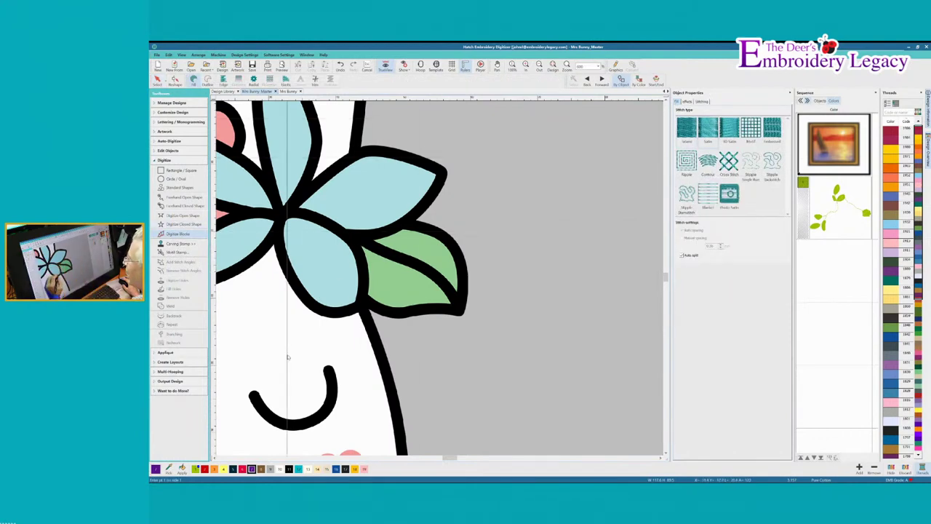
click(213, 458)
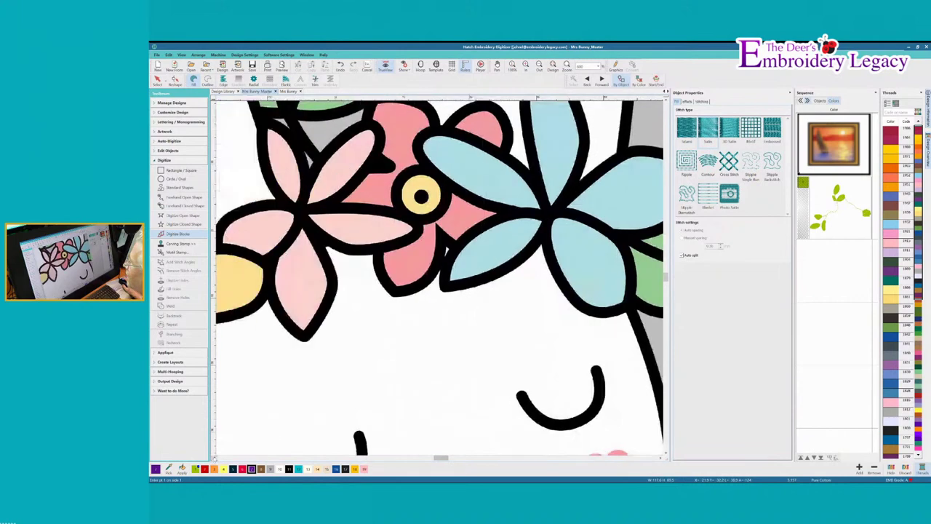
click(214, 458)
click(213, 457)
click(213, 457)
click(214, 457)
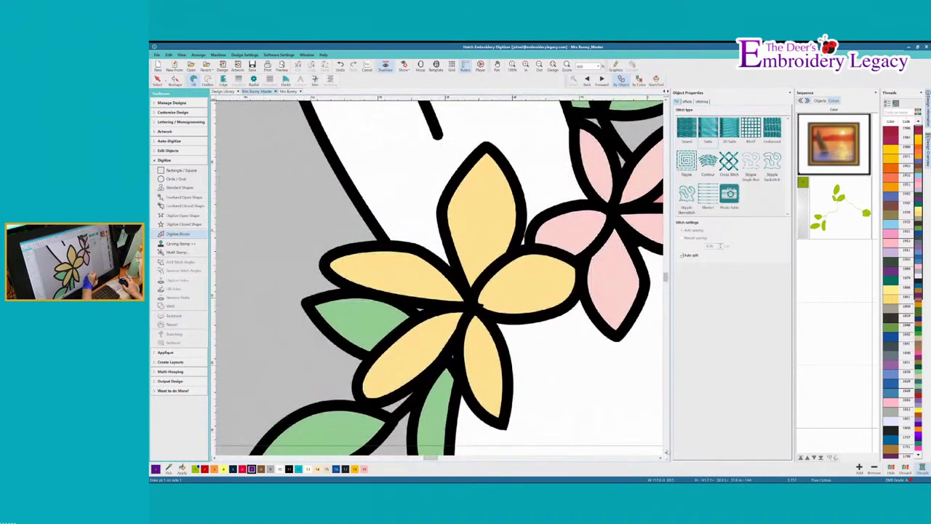
scroll(664, 452, down, 3)
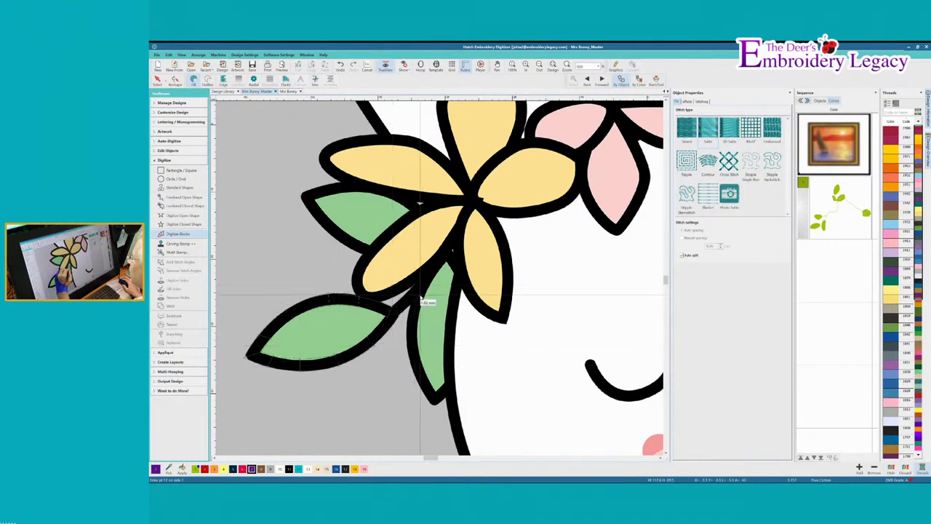
key(Return)
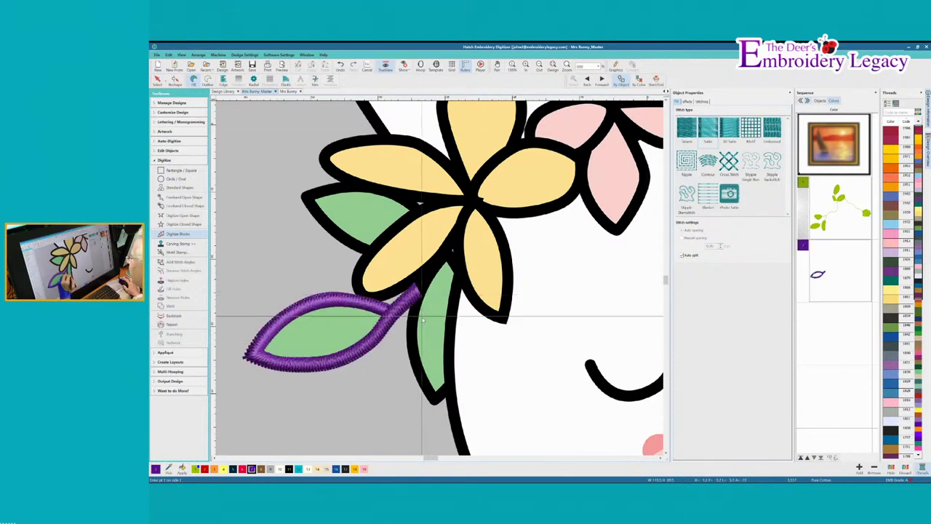
- Satin-outline the narrow leaf beside the face, and run a connecting line via the yellow flower's centre to the leaf behind its petals
click(438, 398)
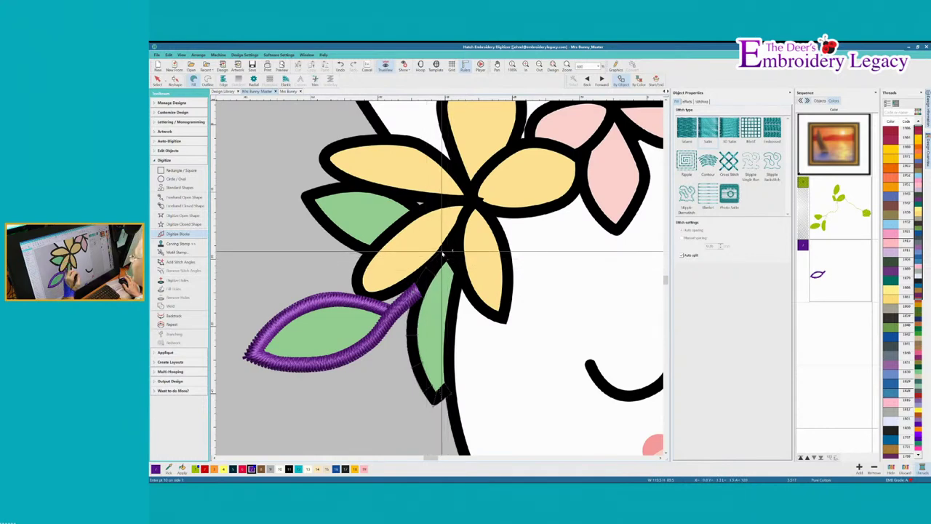
key(Return)
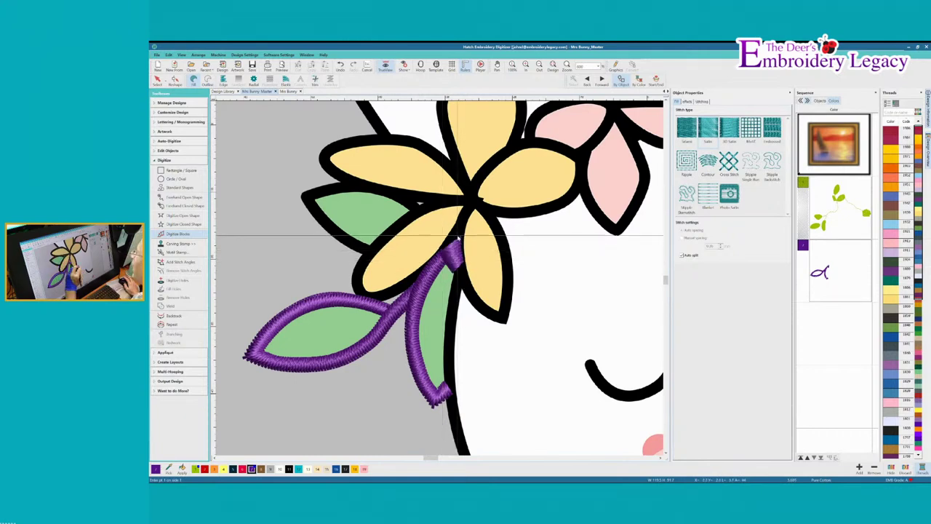
key(space)
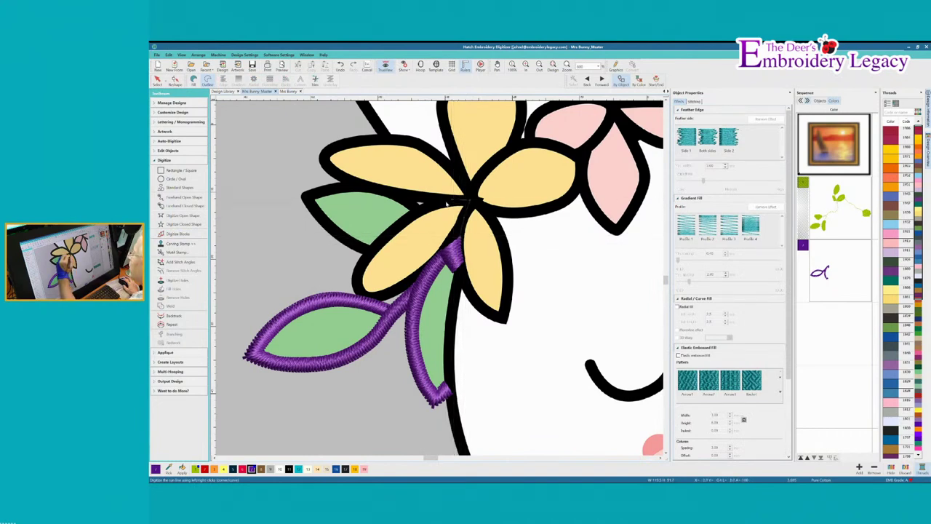
click(414, 210)
key(Return)
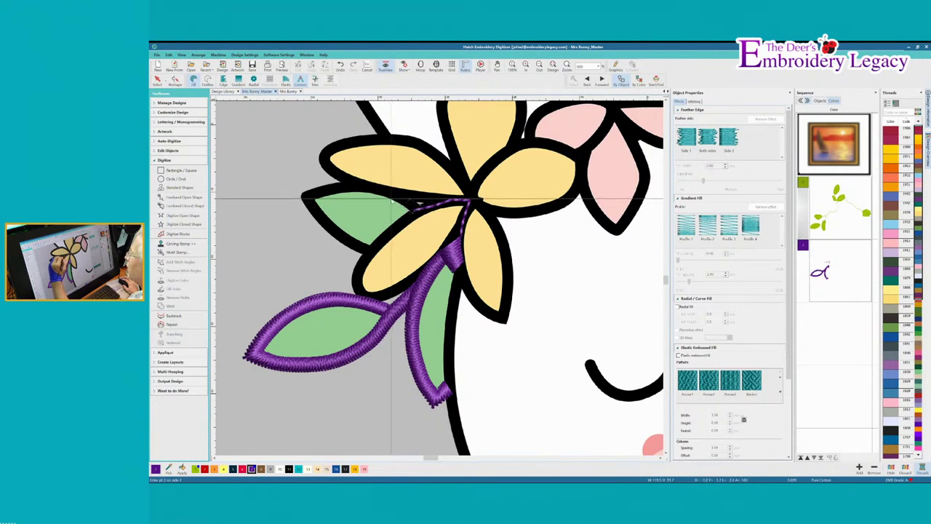
- Outline the leaf behind the yellow flower's petals with satin blocks, running a connecting line along its upper edge between them
click(390, 199)
key(Return)
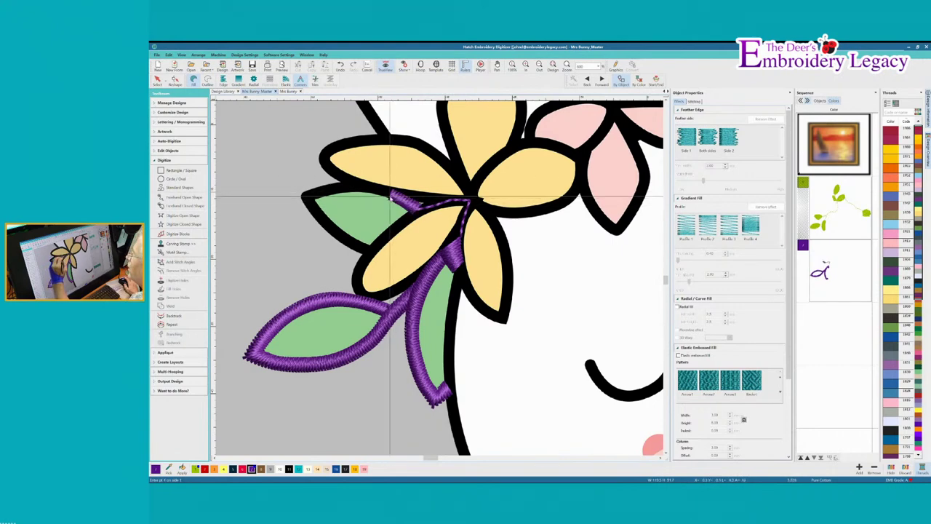
key(space)
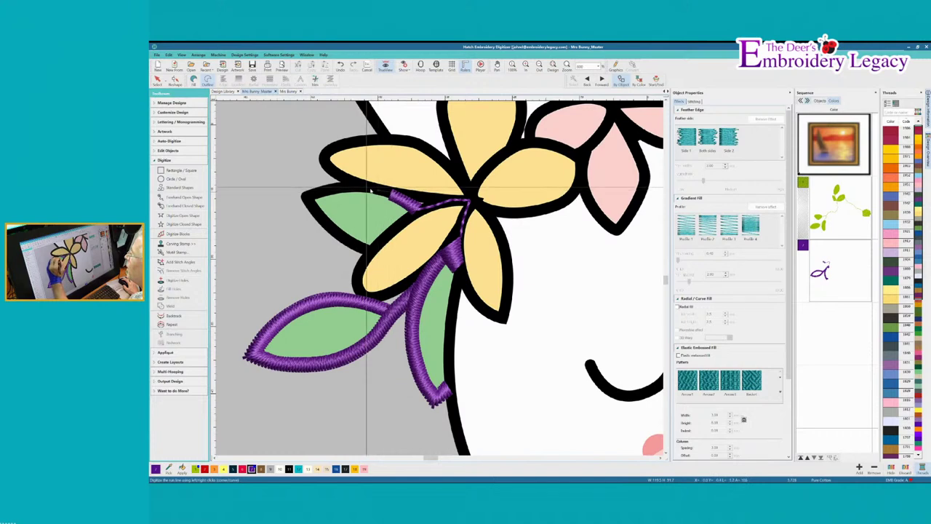
key(Return)
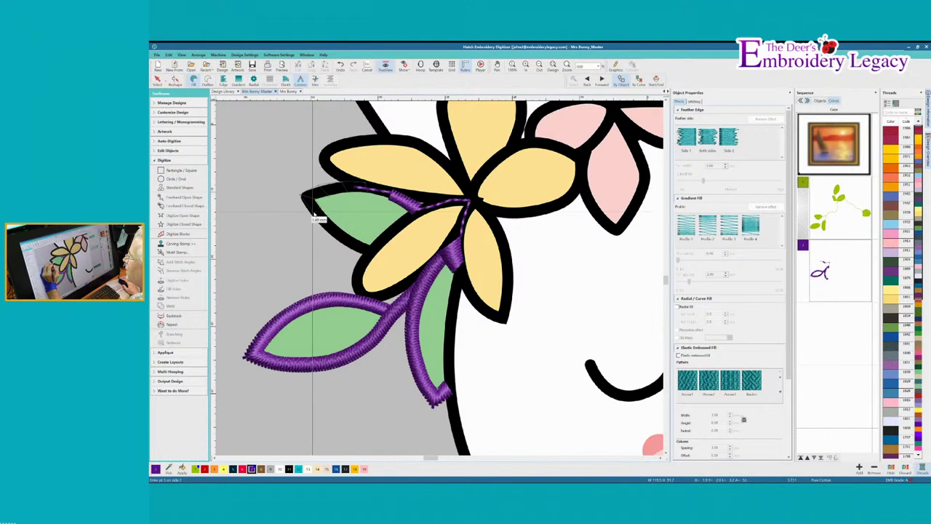
right_click(335, 240)
click(372, 240)
click(365, 254)
key(Return)
- Digitize a running line from the yellow flower's centre through the light pink flower up to the small leaf's base
key(space)
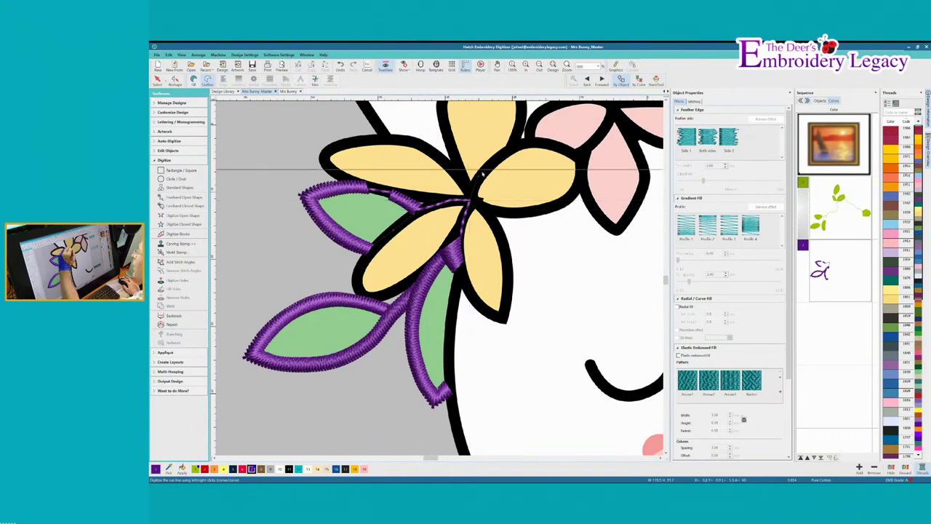
right_click(592, 147)
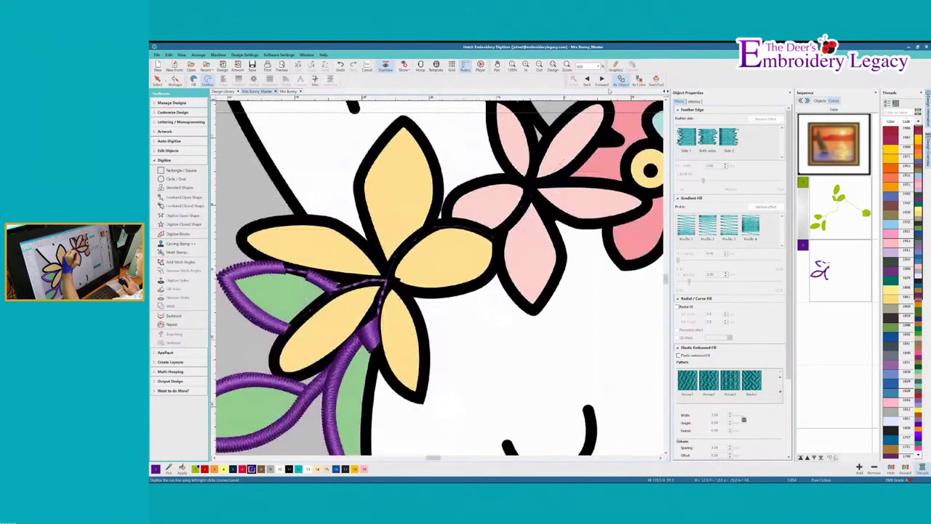
mouse_move(549, 112)
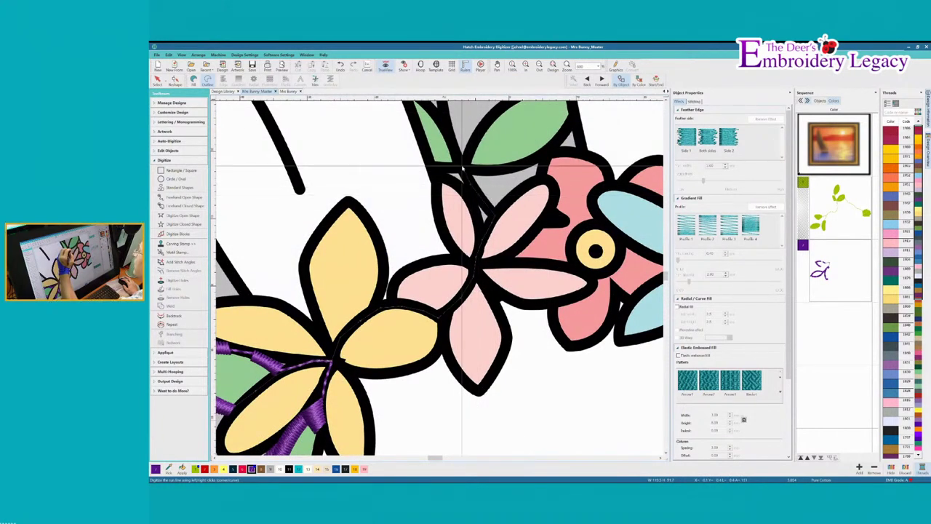
mouse_move(428, 110)
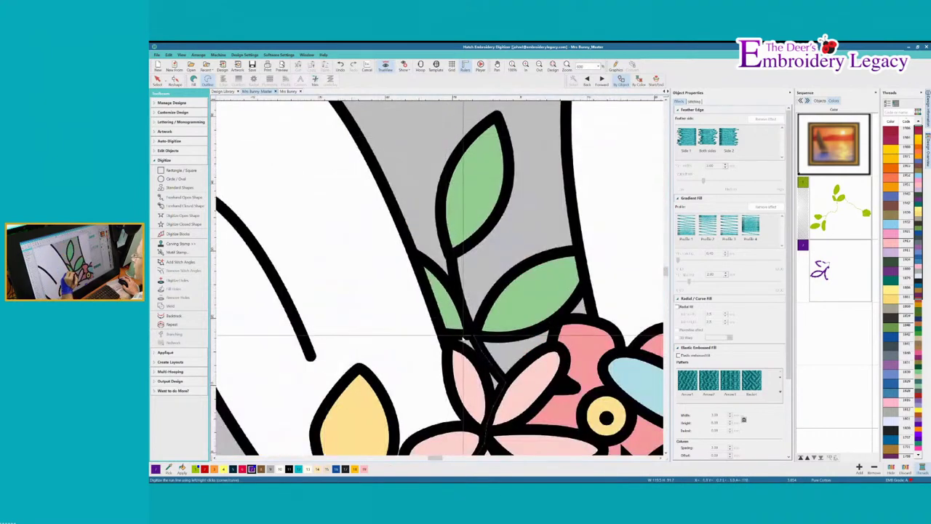
key(Return)
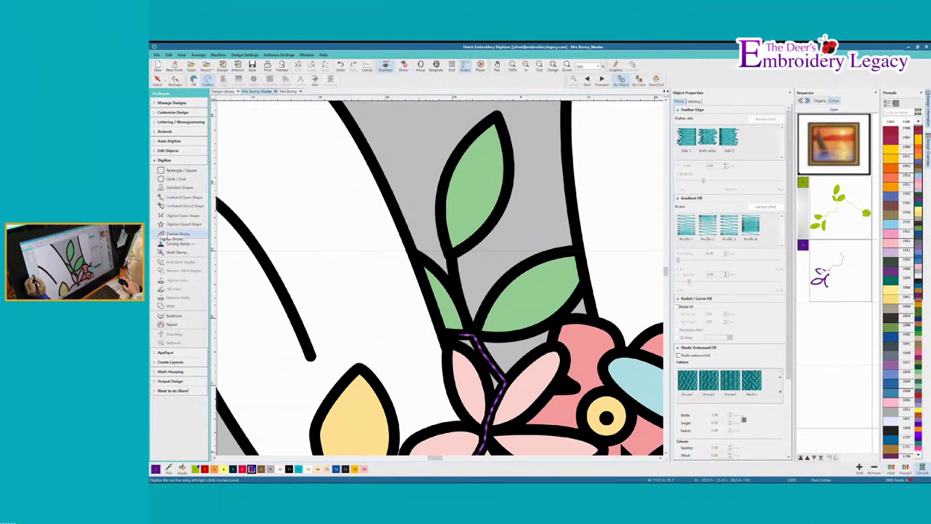
- Digitize a short satin-filled block across the base of the small leaf beside the ear
click(171, 234)
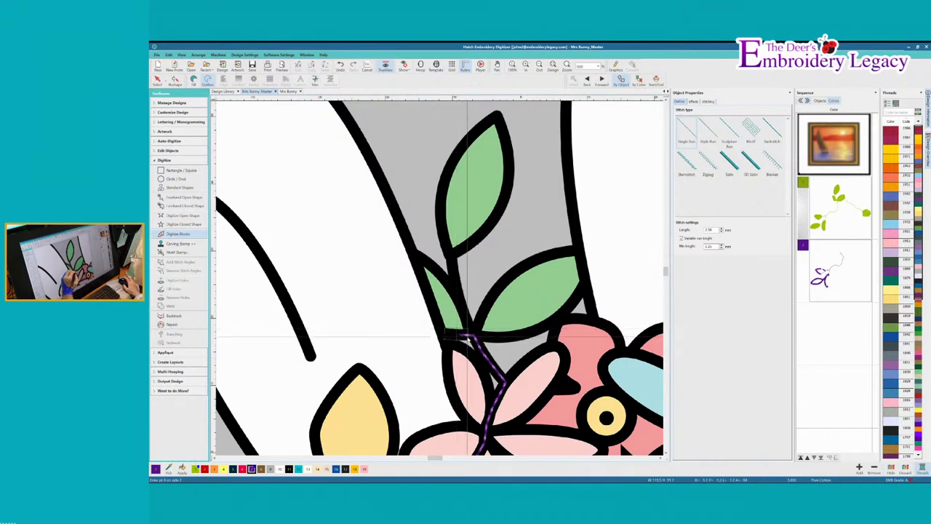
key(Return)
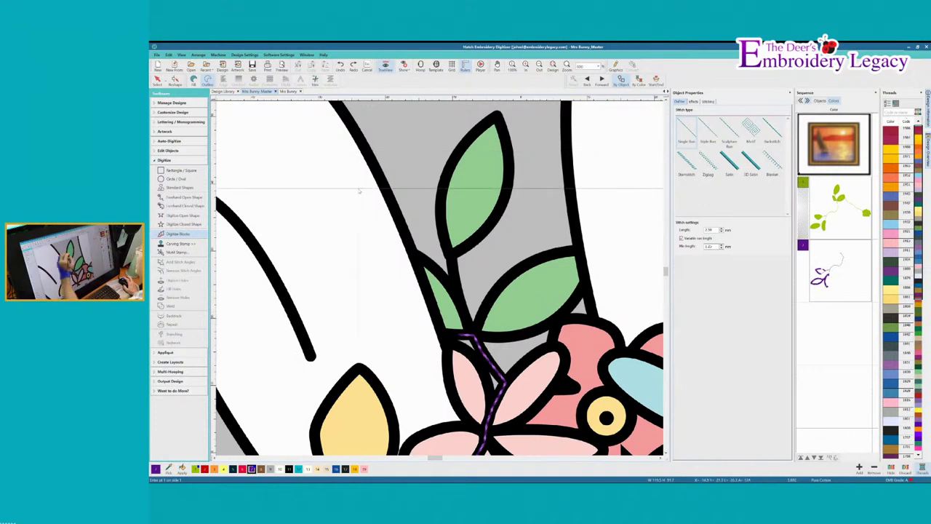
click(193, 81)
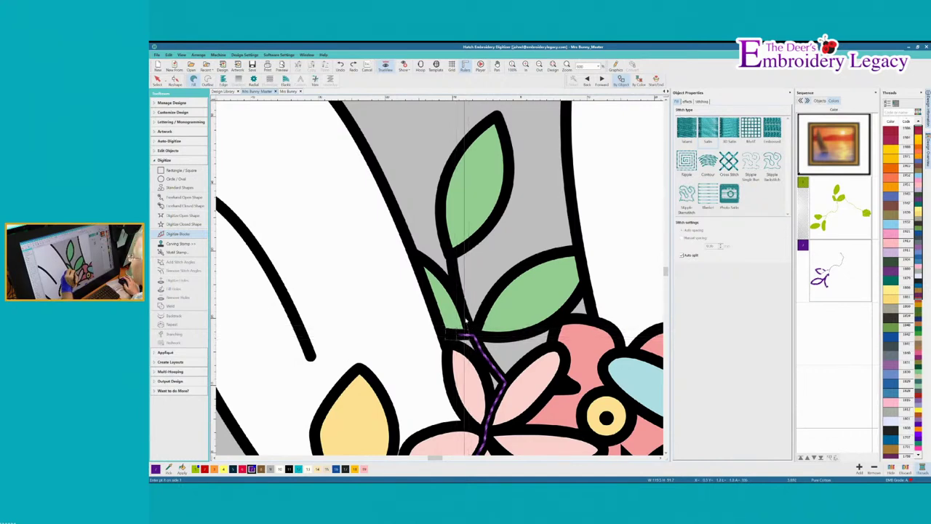
key(Return)
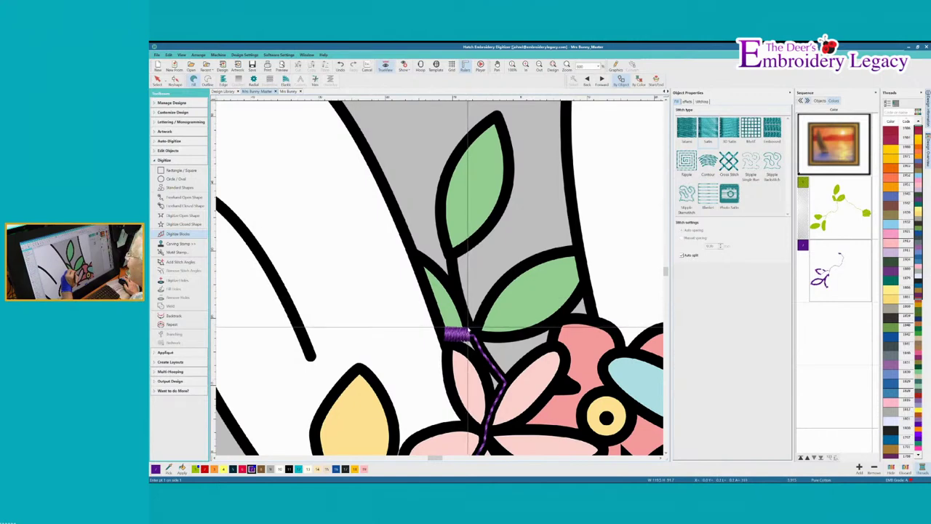
- Run a line along the small leaf's edge to its tip, and cover that edge with a satin block back toward the stem
key(space)
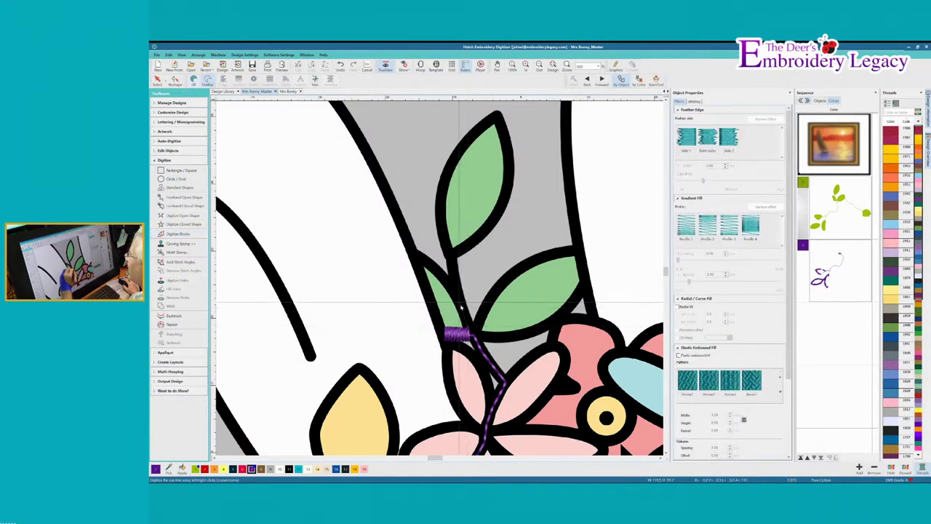
click(419, 252)
key(Return)
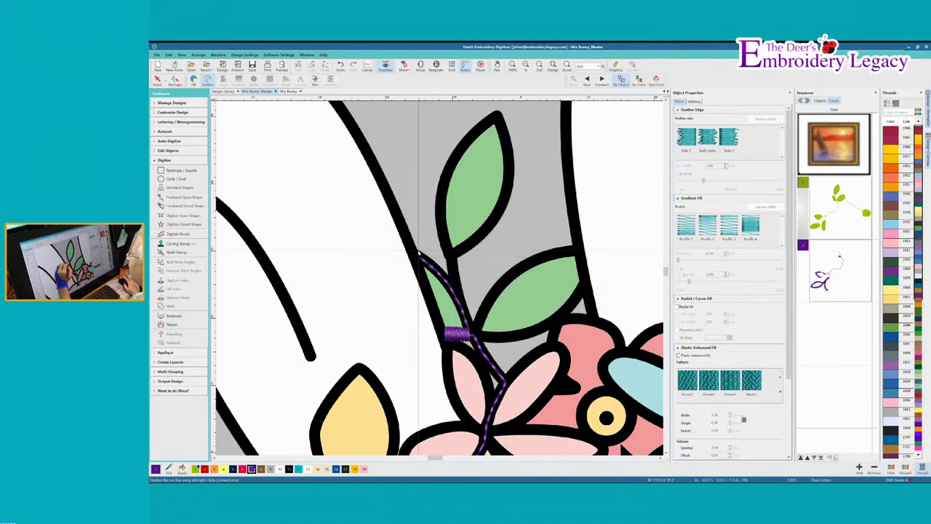
key(space)
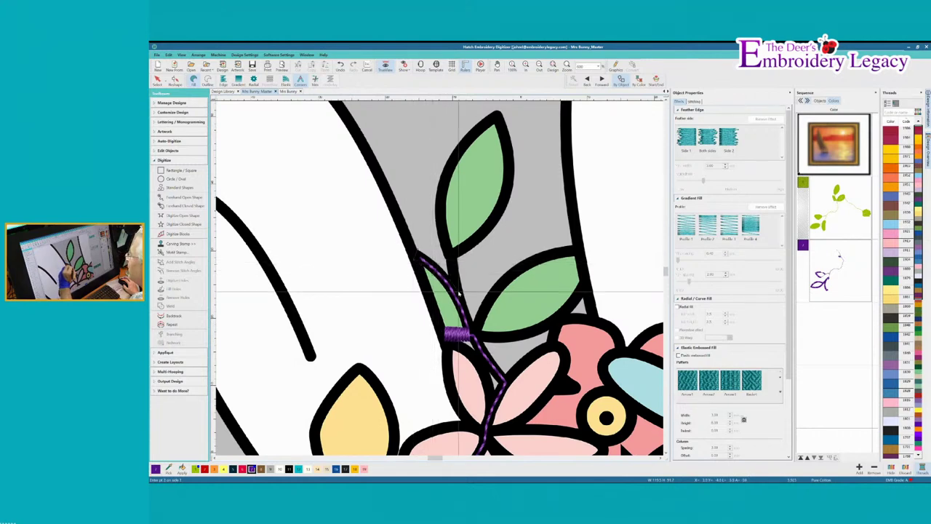
key(Return)
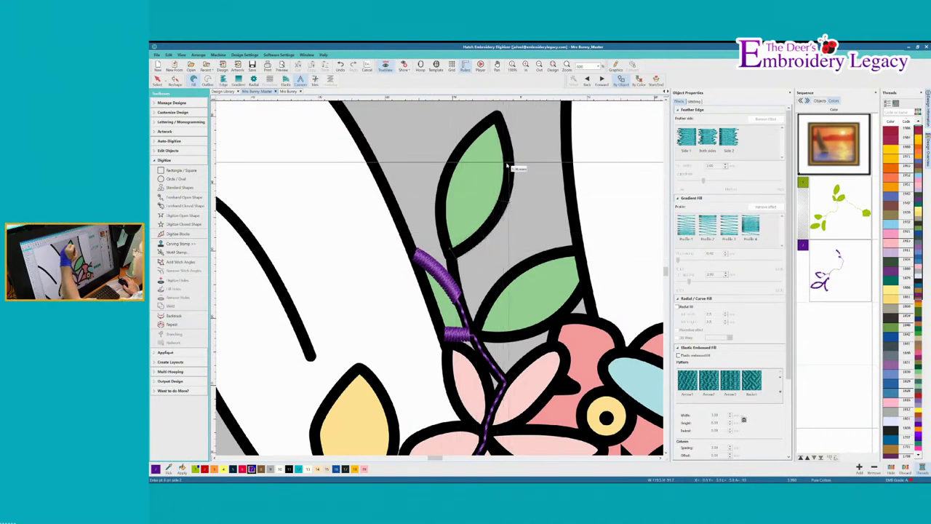
- Outline the tall leaf between the ears with one satin block, continuing down its stem to the light pink flower
click(509, 135)
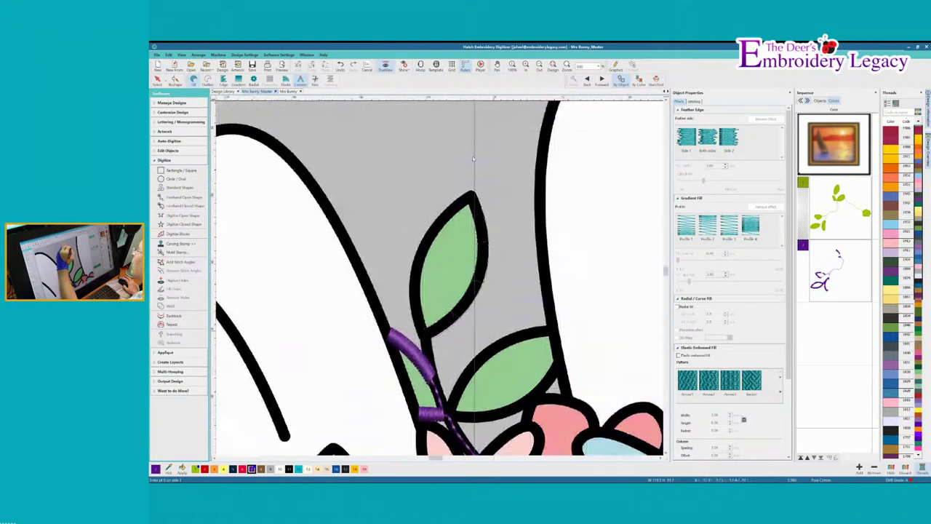
click(470, 203)
click(472, 188)
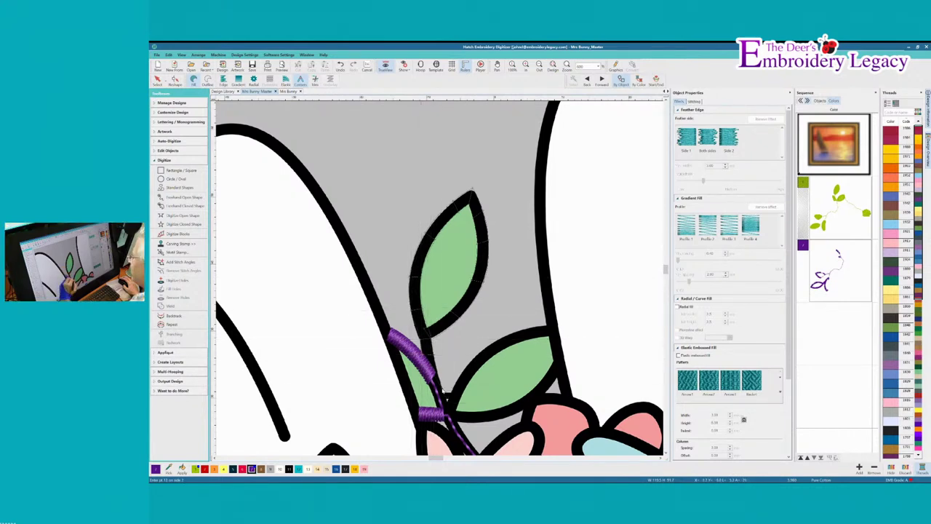
scroll(444, 378, down, 2)
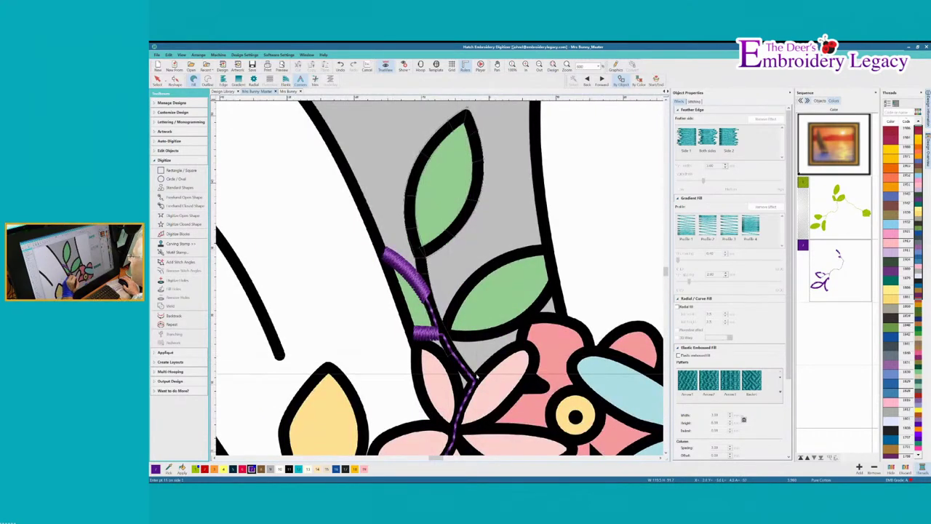
key(Return)
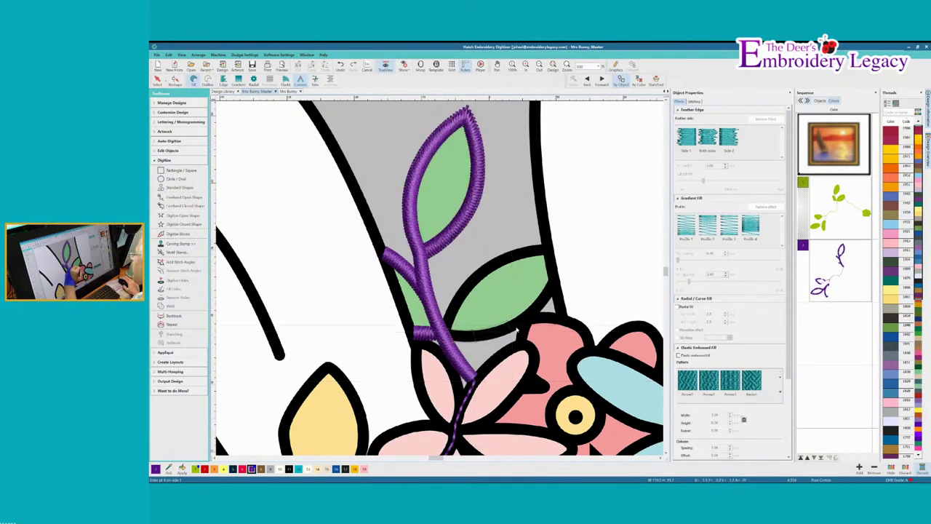
- Cover the lower and upper edges of the wide leaf between the ears with satin blocks
click(555, 292)
key(Return)
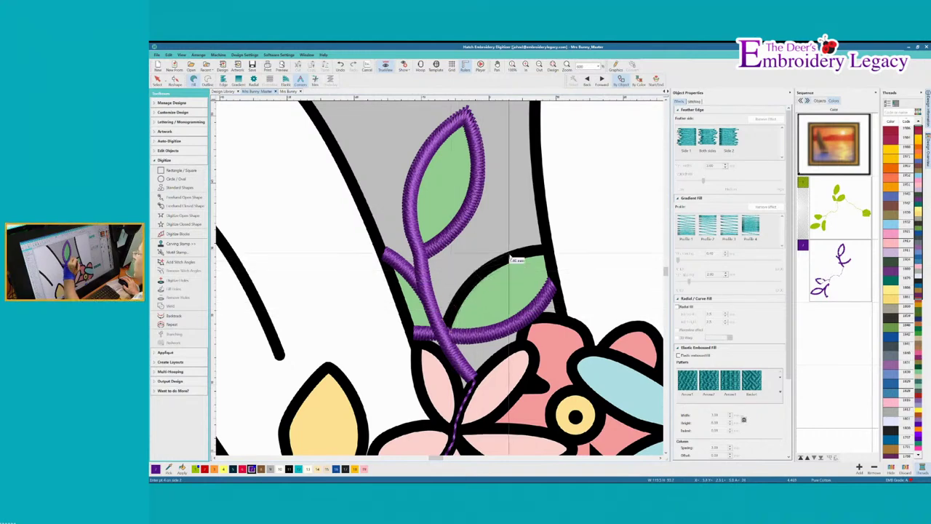
click(544, 248)
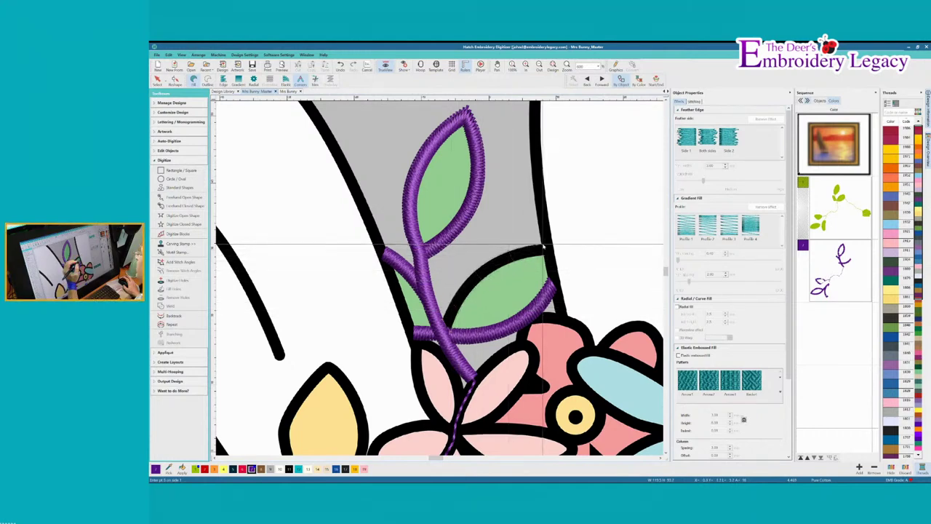
key(Return)
- Digitize a running line from the wide leaf's tip past the coral flower and through the blue flower's centre to the leaf behind it
key(space)
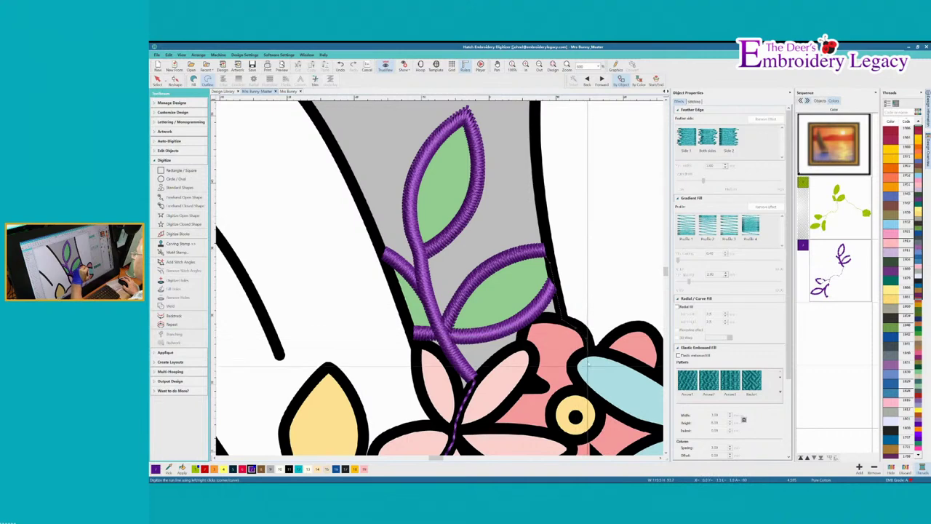
click(586, 362)
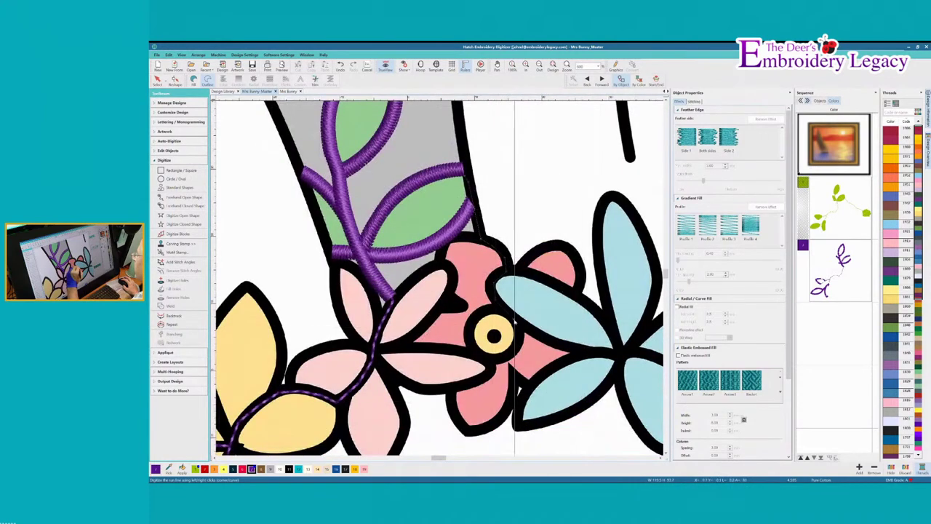
right_click(511, 316)
right_click(545, 316)
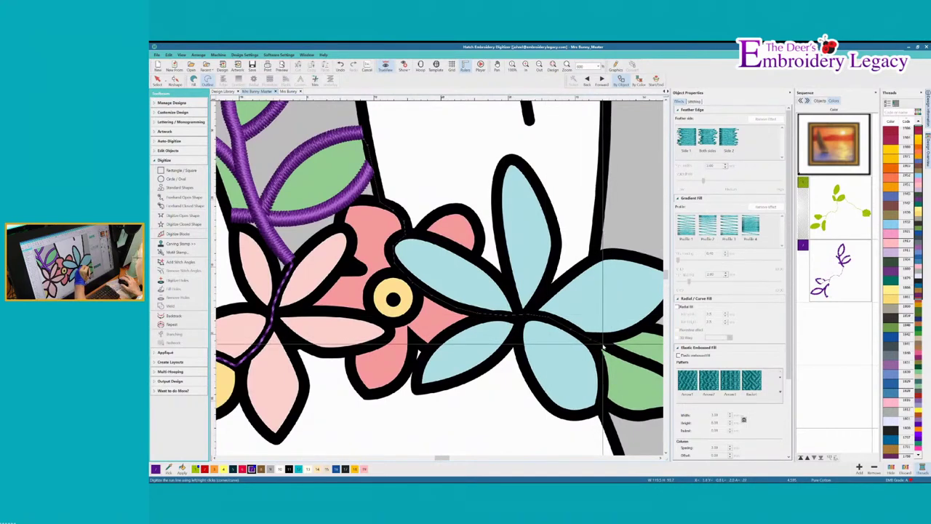
click(603, 346)
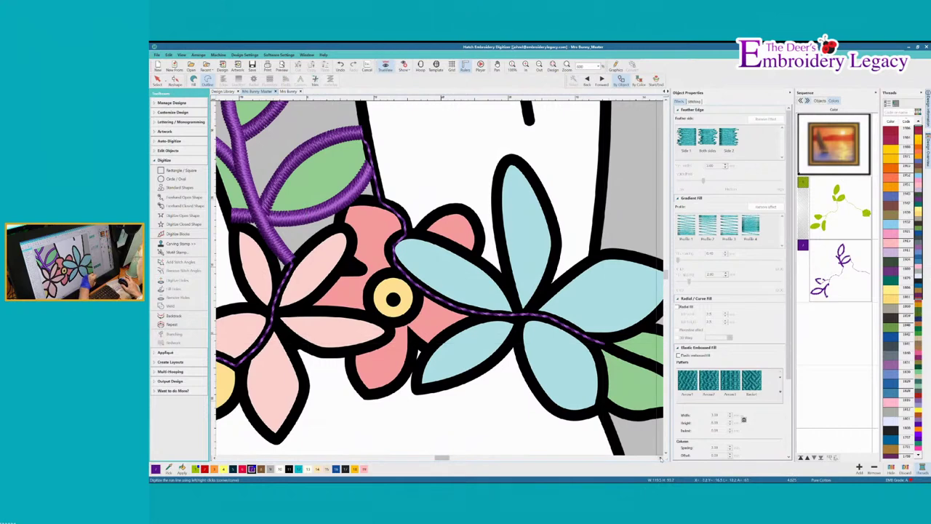
- Digitize a satin block along the centre vein of the leaf behind the blue flower, ending at the leaf tip
click(659, 457)
click(660, 458)
click(660, 458)
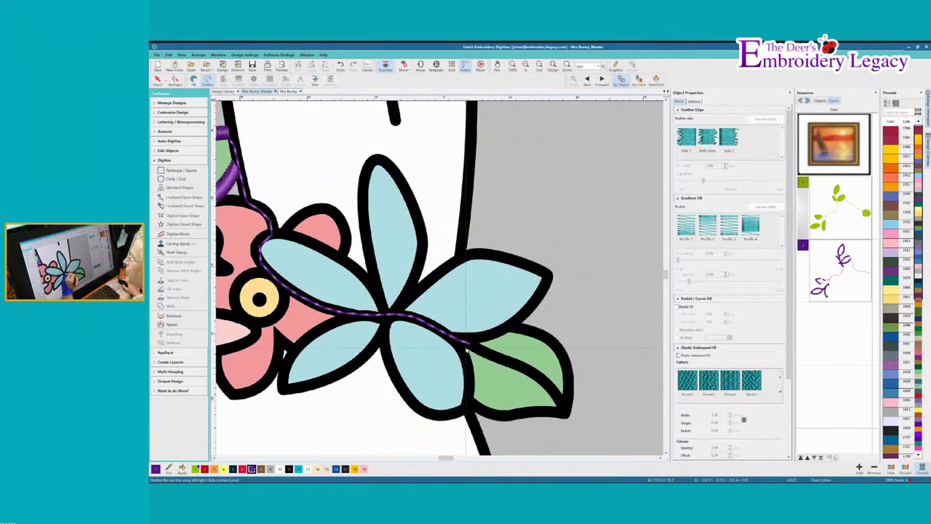
key(Return)
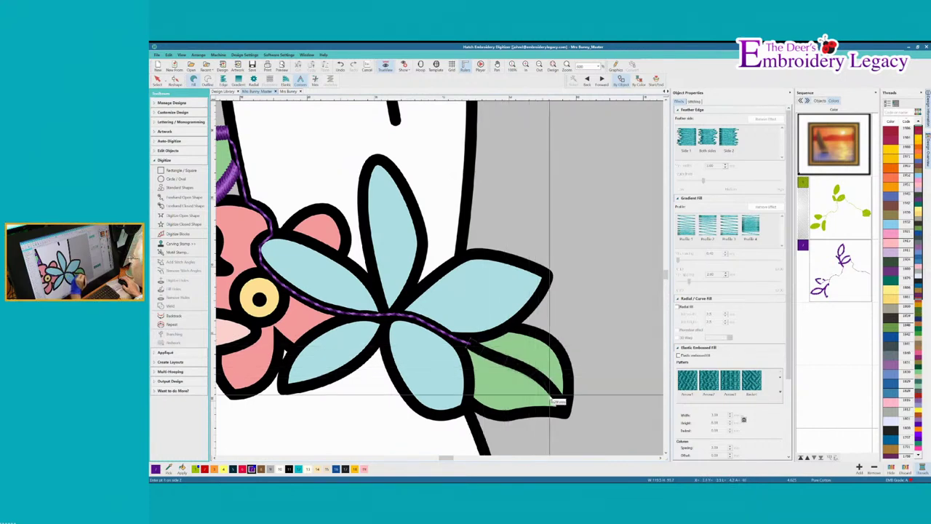
click(564, 409)
key(Return)
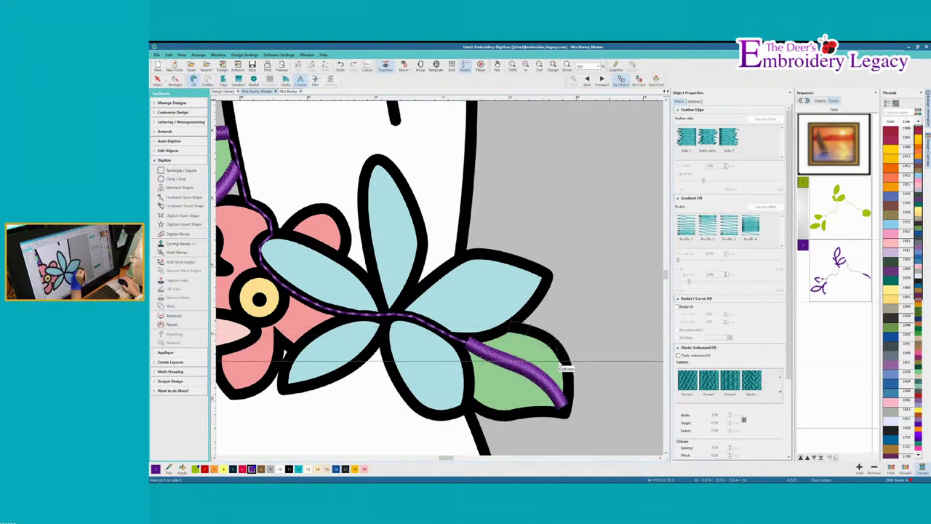
- Outline the leaf behind the blue flower with a satin block running around its tip and back along its lower edge
click(549, 411)
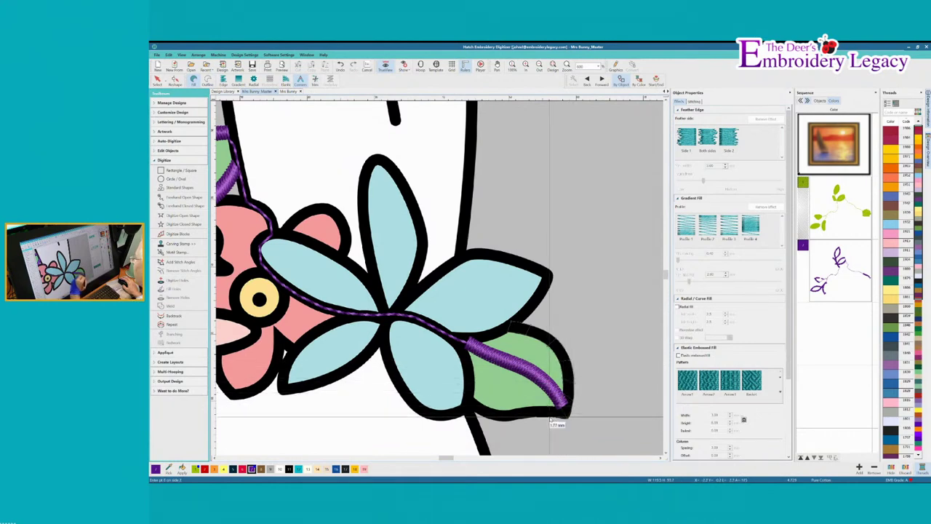
click(499, 409)
click(495, 418)
click(482, 404)
click(480, 414)
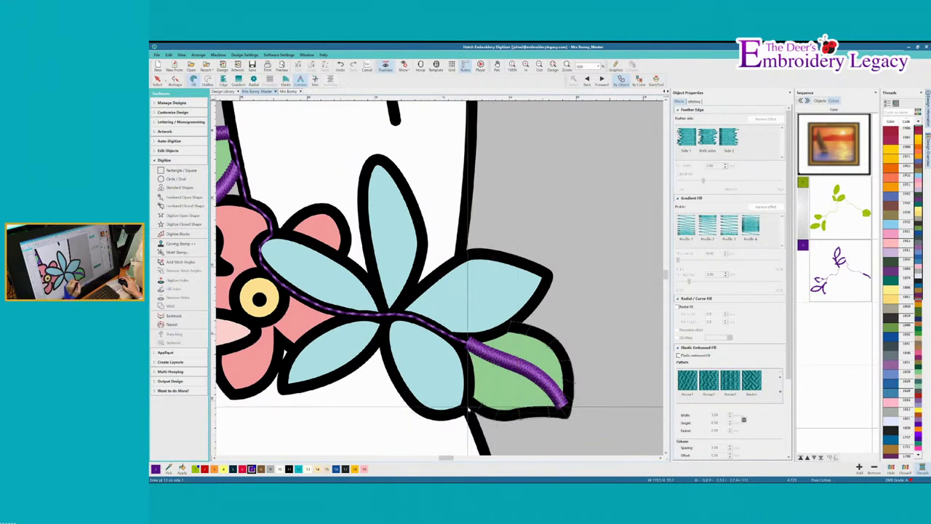
key(Return)
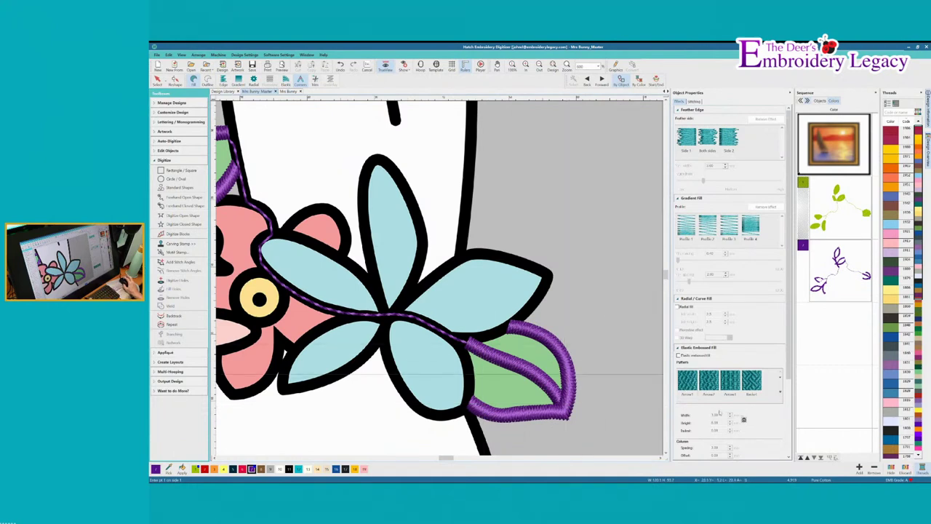
- Unhide all objects so the green leaf fills display with their outlines across the whole bunny design
key(0)
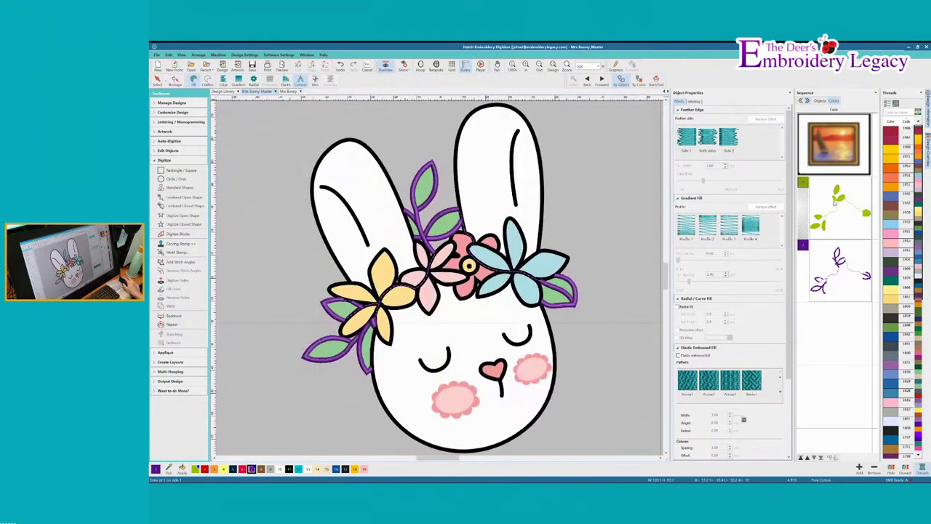
right_click(835, 204)
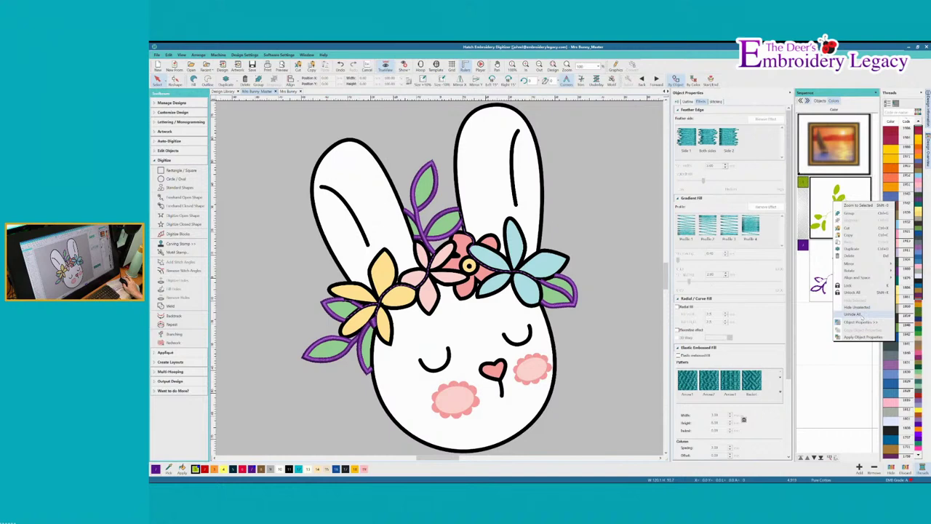
click(853, 314)
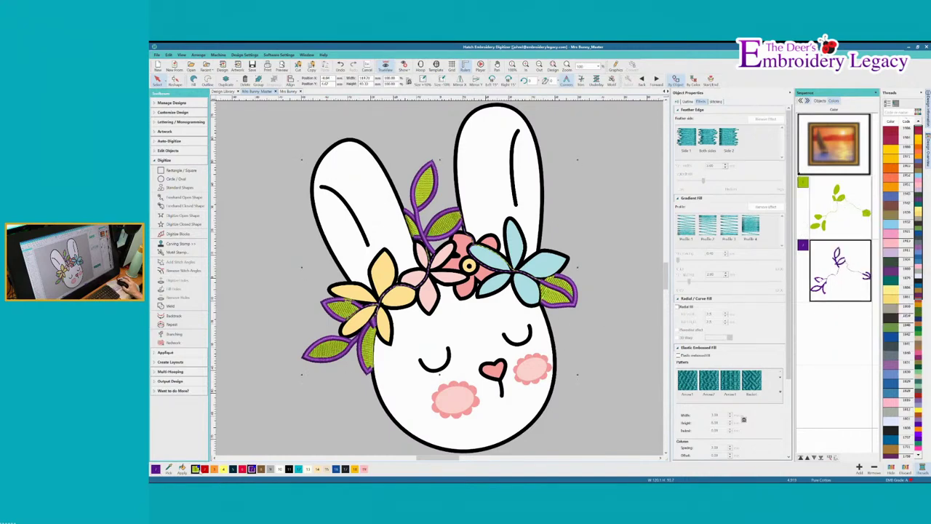
- Recolor the purple leaf outlines and connecting lines to black, then deselect them
click(233, 468)
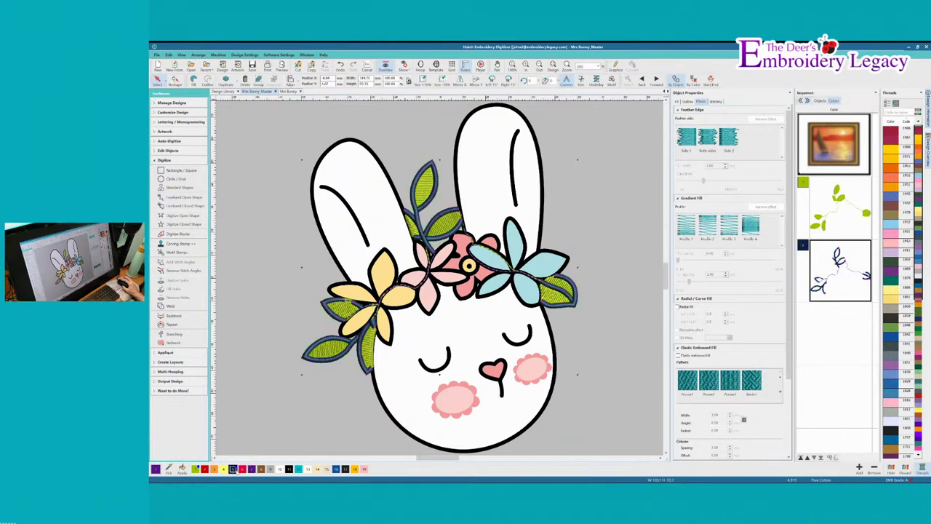
click(290, 469)
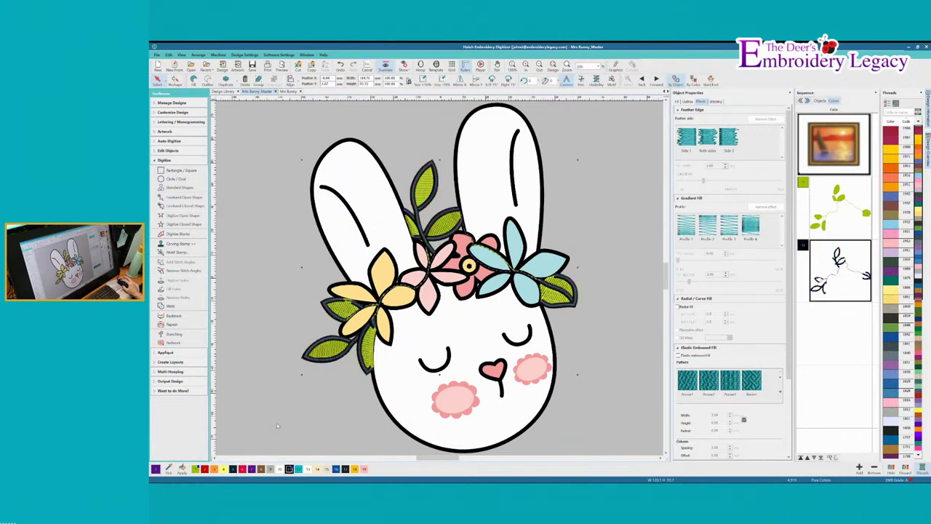
click(277, 426)
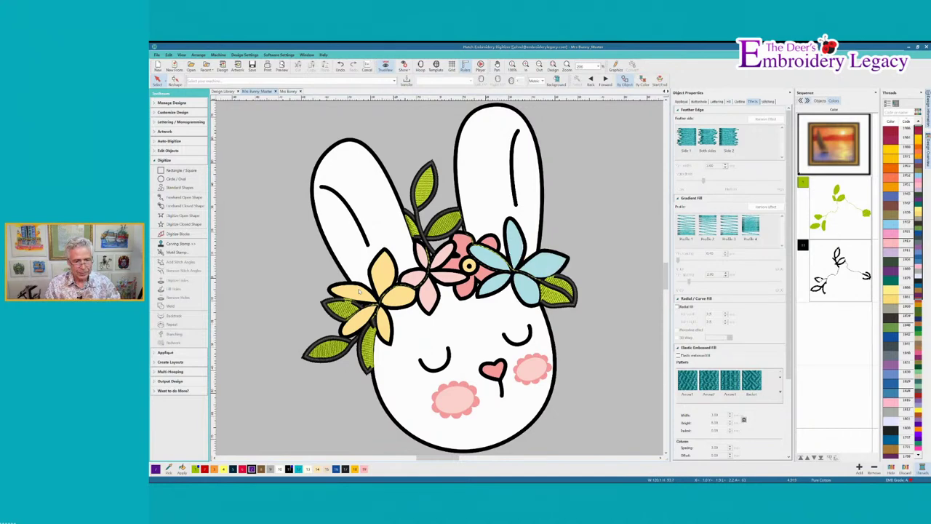
- Digitize the outline of the ear above the yellow flower as an open satin shape, ending at the light pink flower
key(z)
click(215, 459)
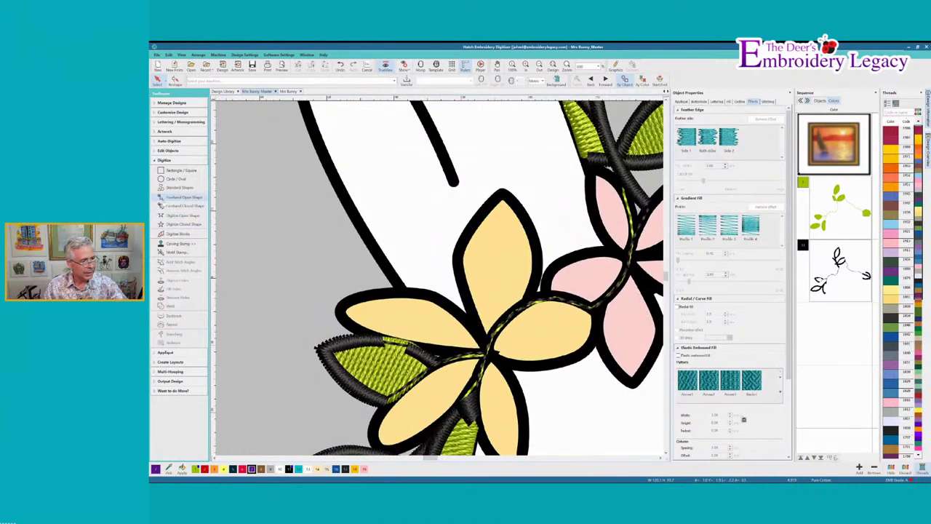
click(169, 216)
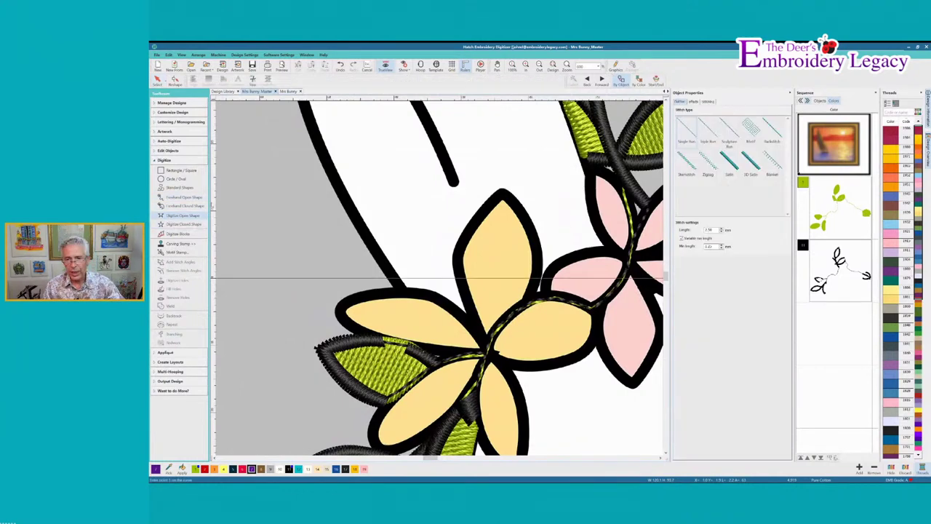
drag(714, 265, 698, 263)
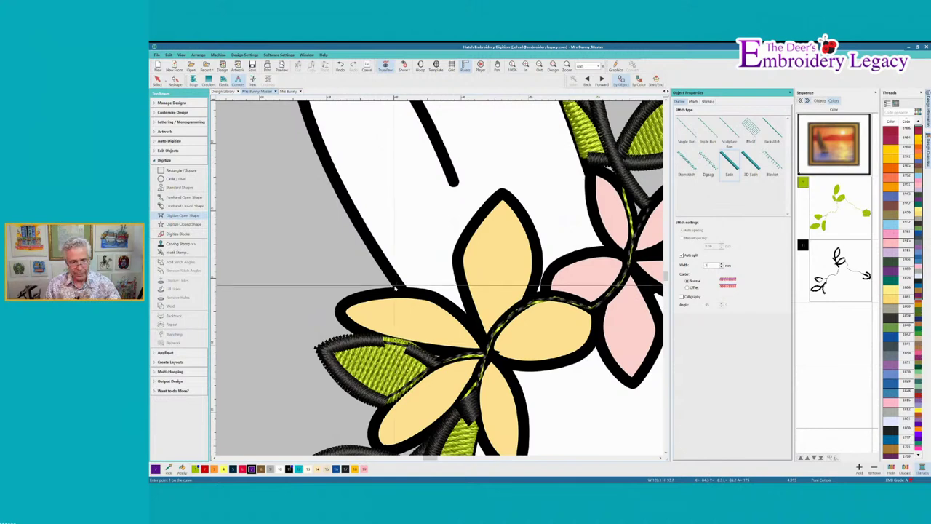
click(400, 291)
right_click(383, 266)
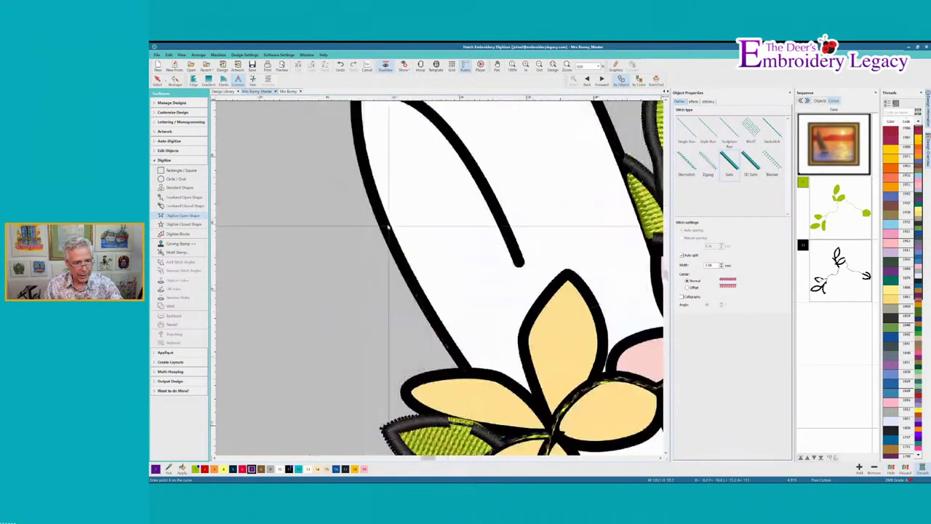
right_click(385, 230)
right_click(366, 182)
key(c)
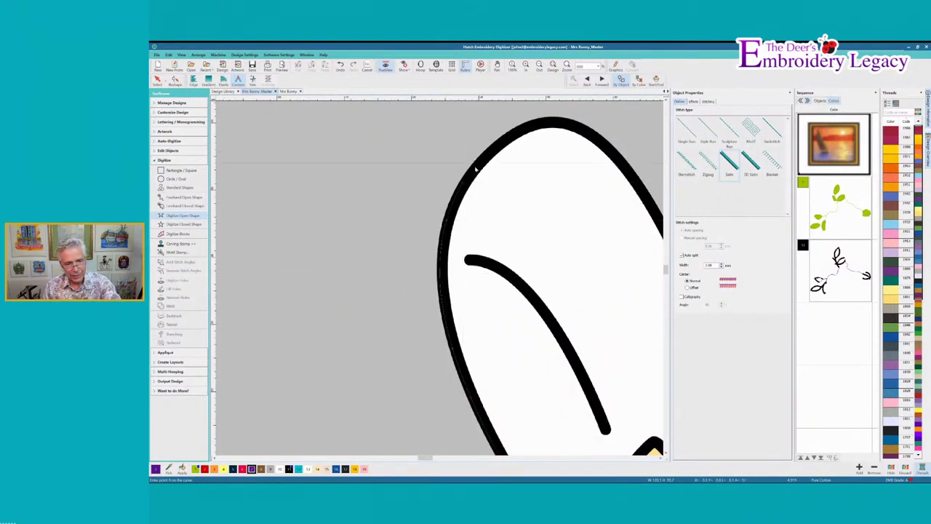
key(c)
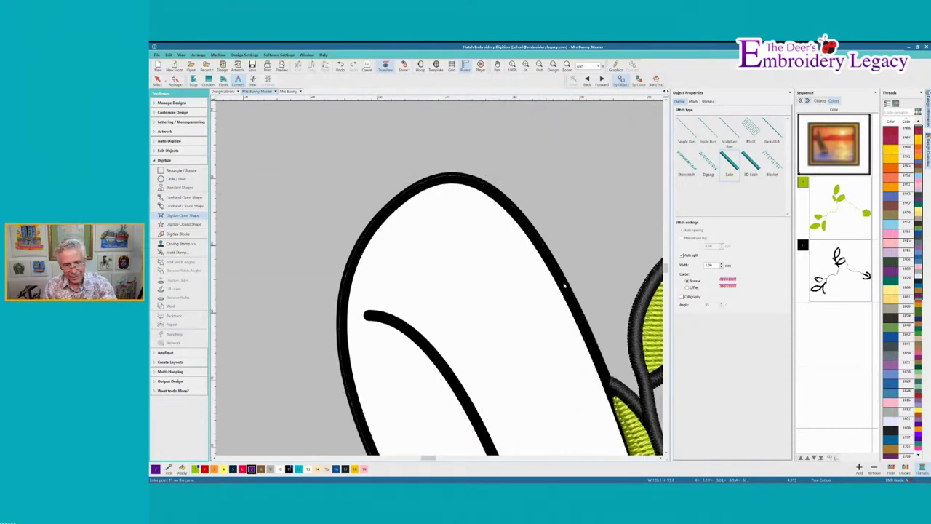
key(c)
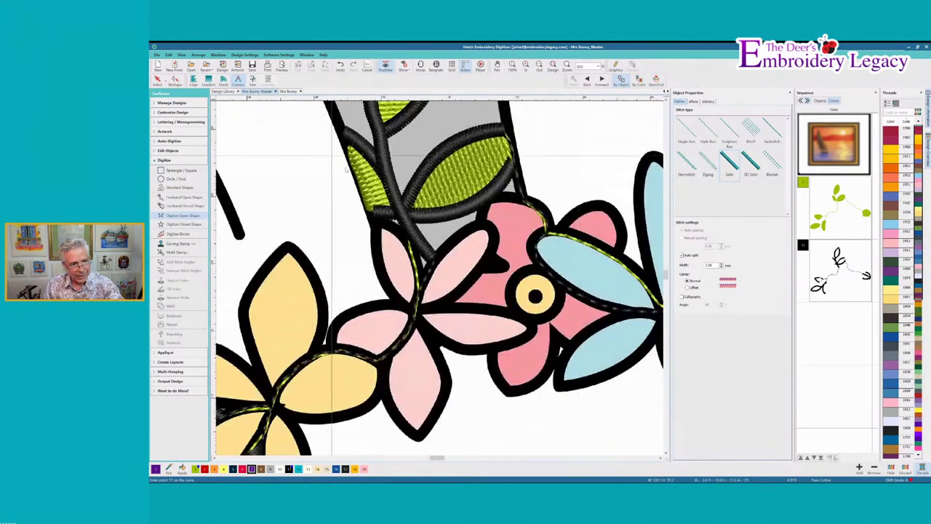
key(c)
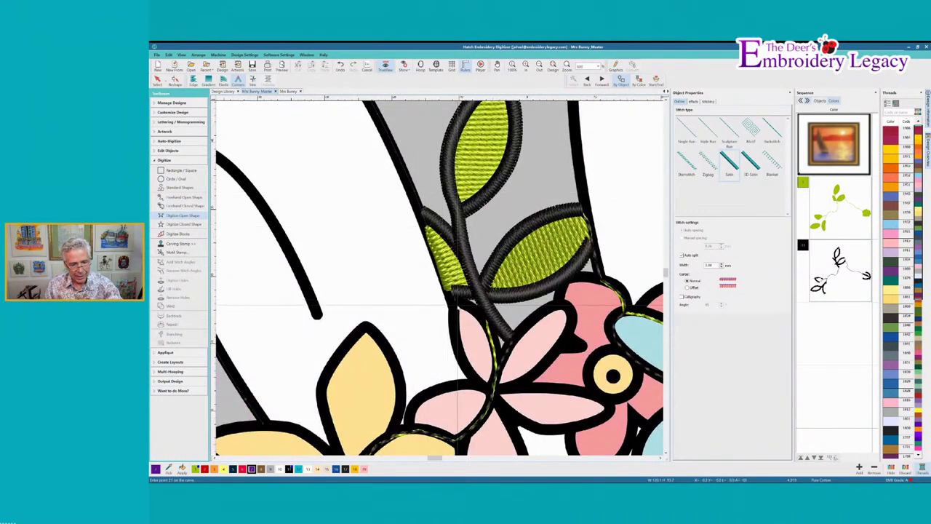
click(457, 305)
key(Return)
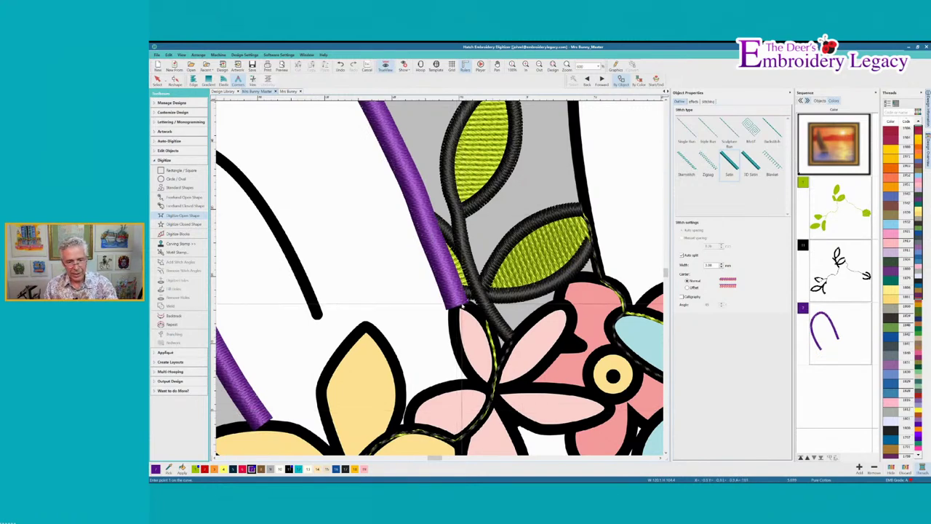
- Digitize an open Single Run line from the satin ear's end along the light pink petals and coral flower to the other ear's base
key(b)
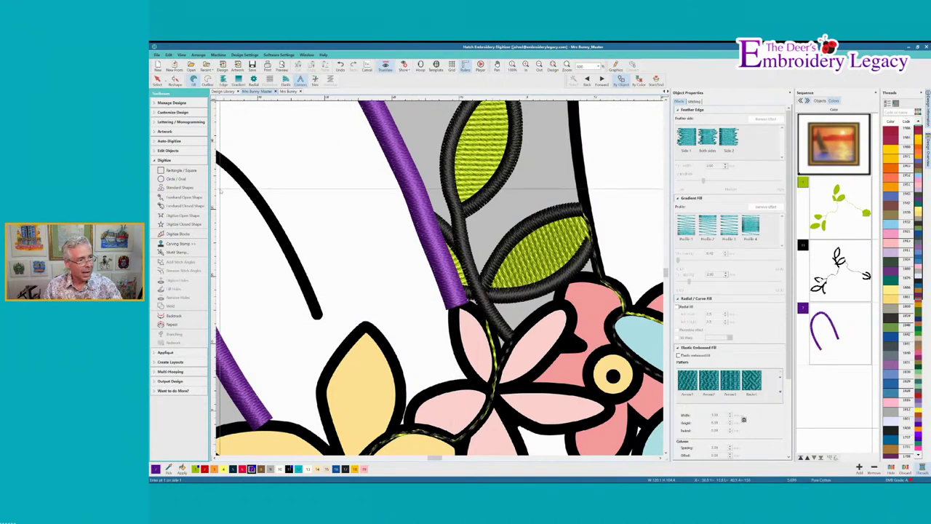
click(182, 216)
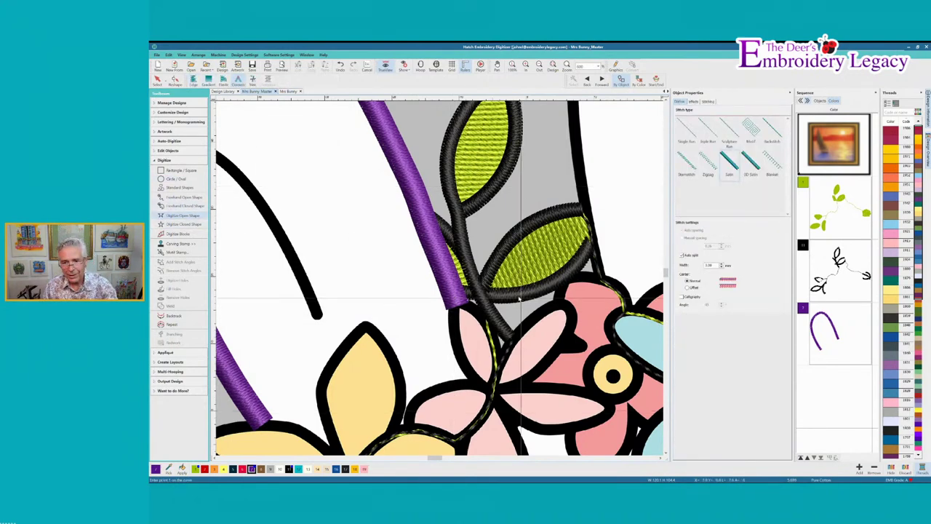
click(686, 131)
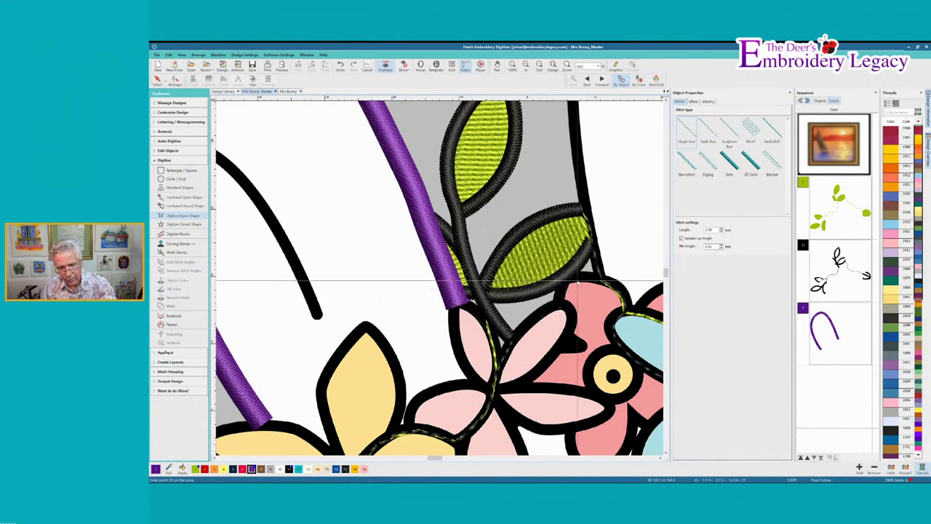
key(Return)
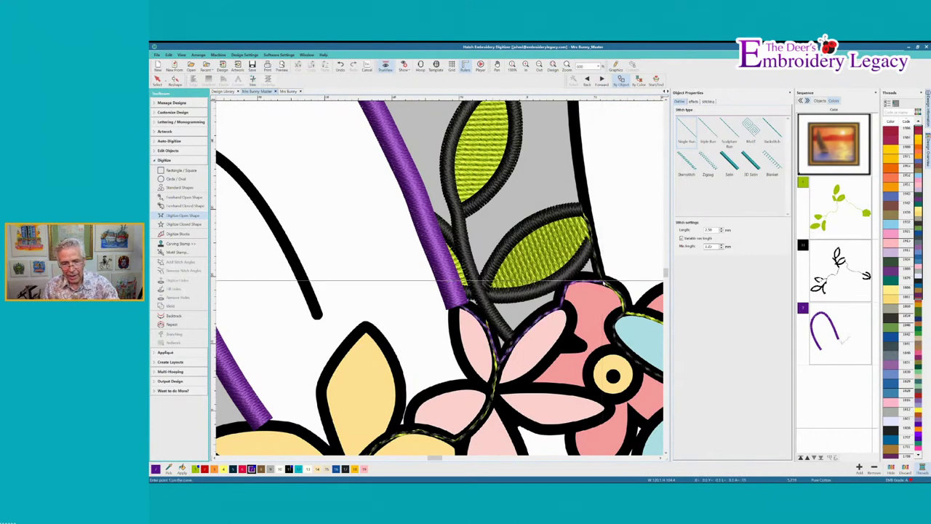
- Digitize the outline of the second ear as an open satin shape, from the coral flower up around the tip to the light blue flower
click(727, 164)
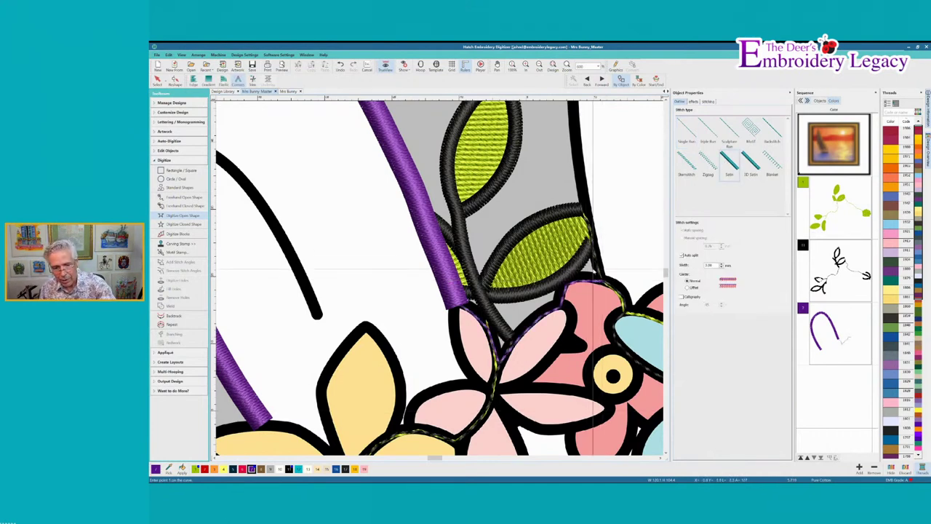
click(592, 254)
click(574, 154)
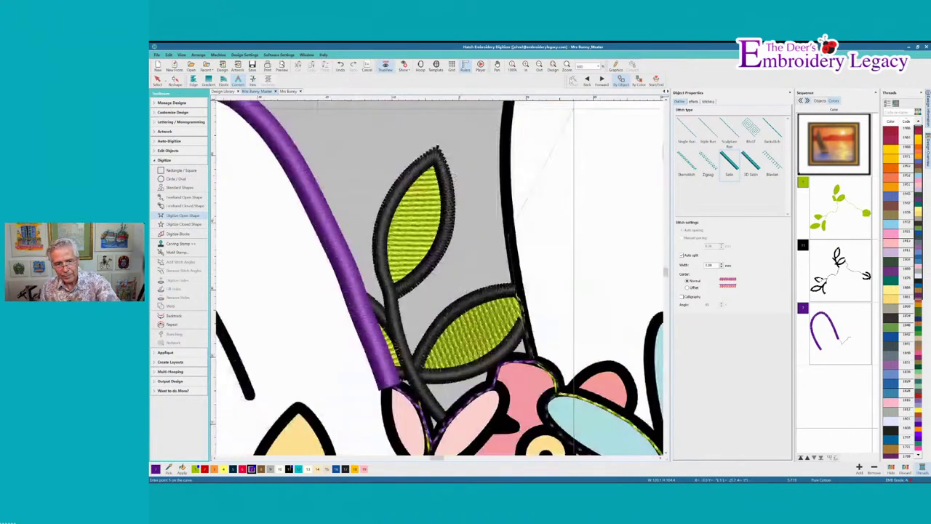
right_click(503, 119)
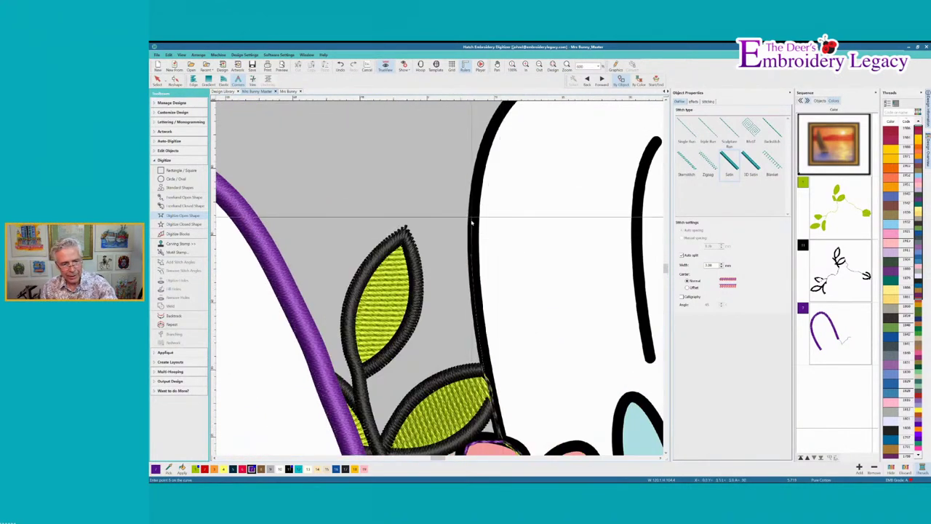
scroll(472, 207, up, 1)
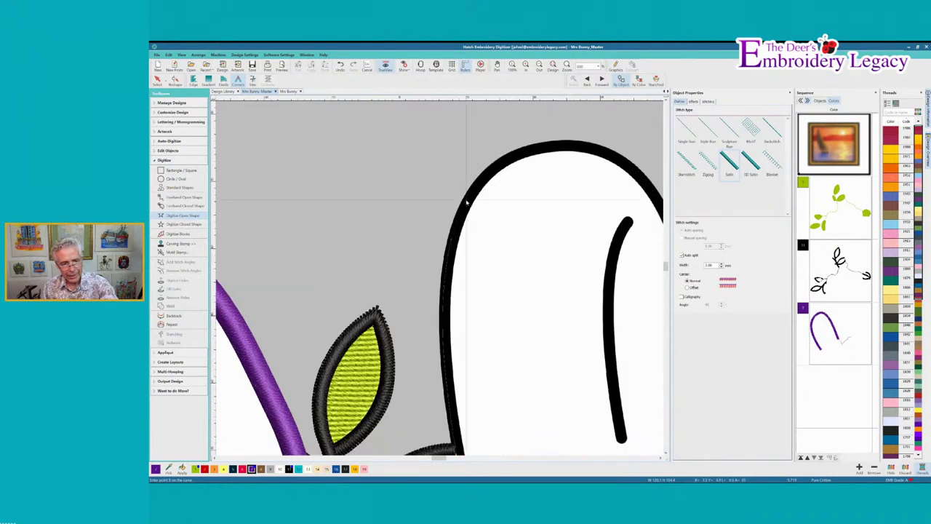
right_click(578, 144)
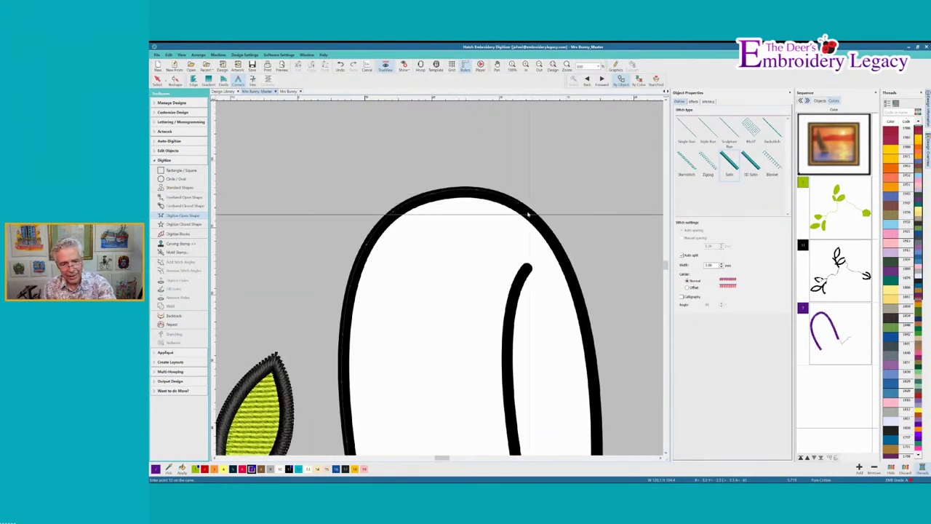
right_click(589, 334)
right_click(594, 380)
right_click(521, 361)
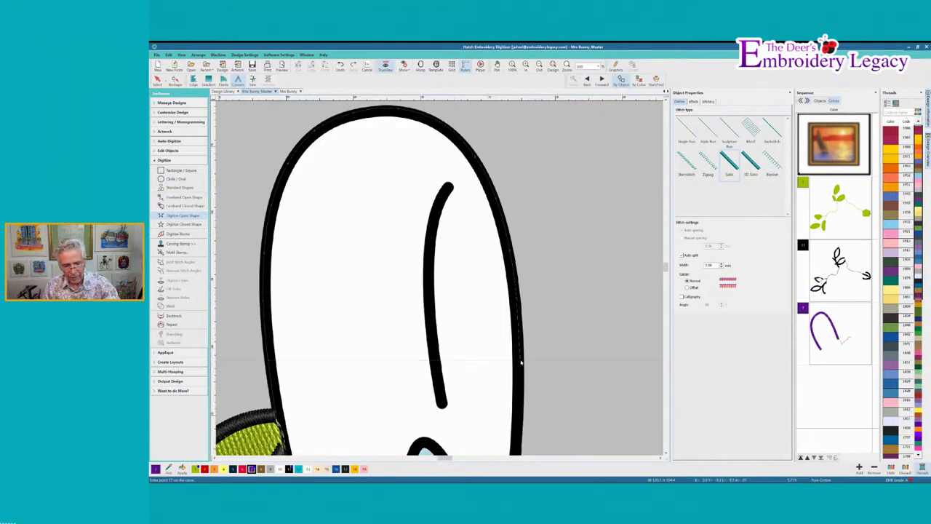
right_click(479, 339)
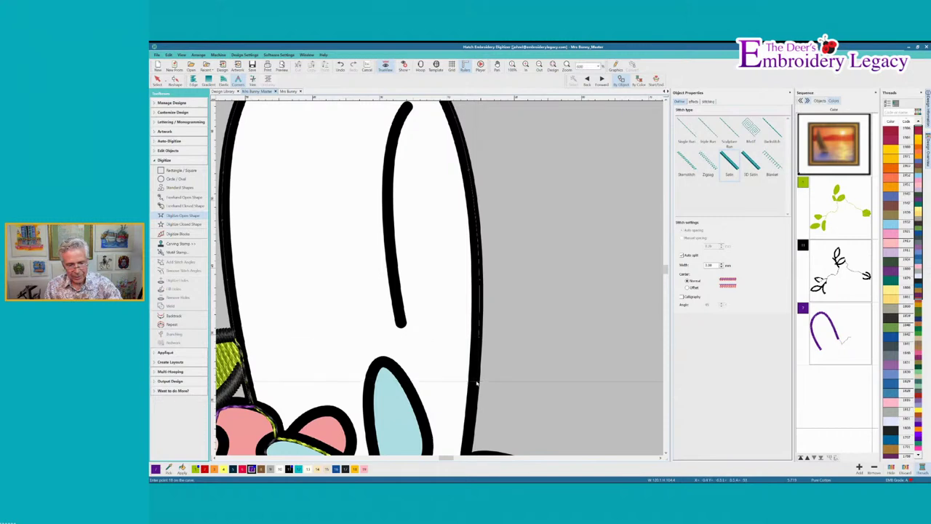
scroll(477, 382, down, 1)
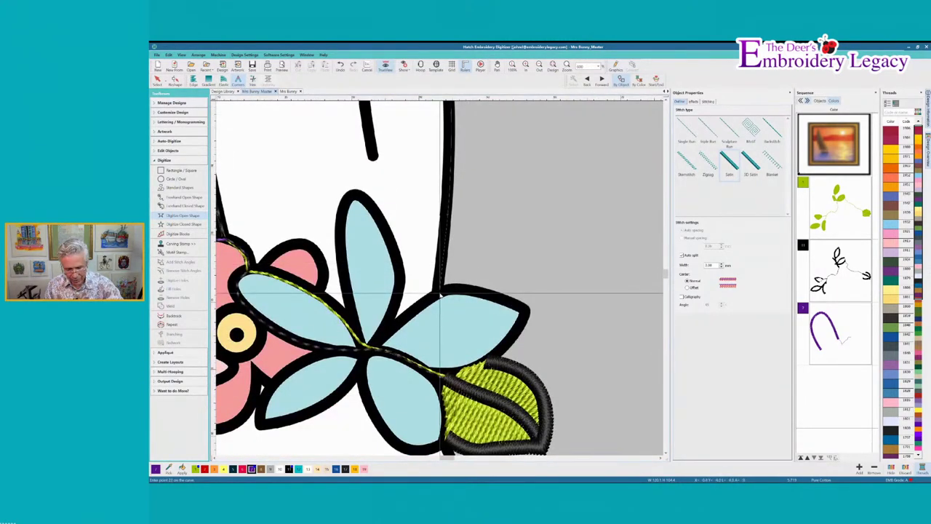
key(Return)
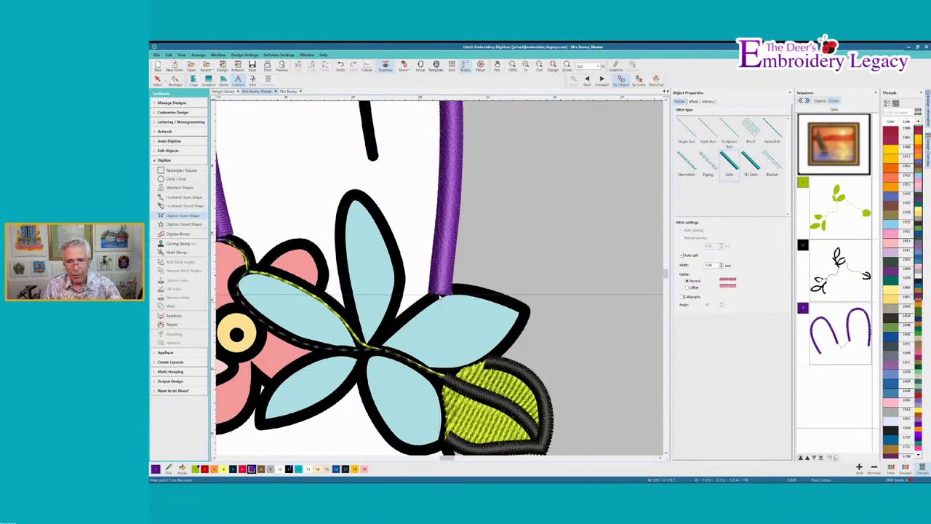
- Digitize an open Single Run line from the second ear's end through the blue flower's center and around its lower petal to the green leaf
click(686, 131)
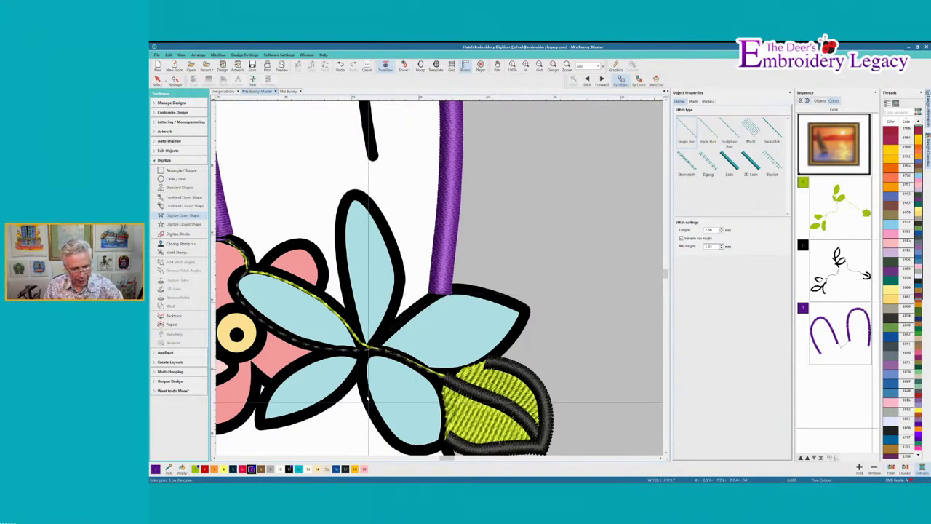
key(c)
right_click(389, 288)
right_click(395, 317)
right_click(406, 342)
right_click(419, 361)
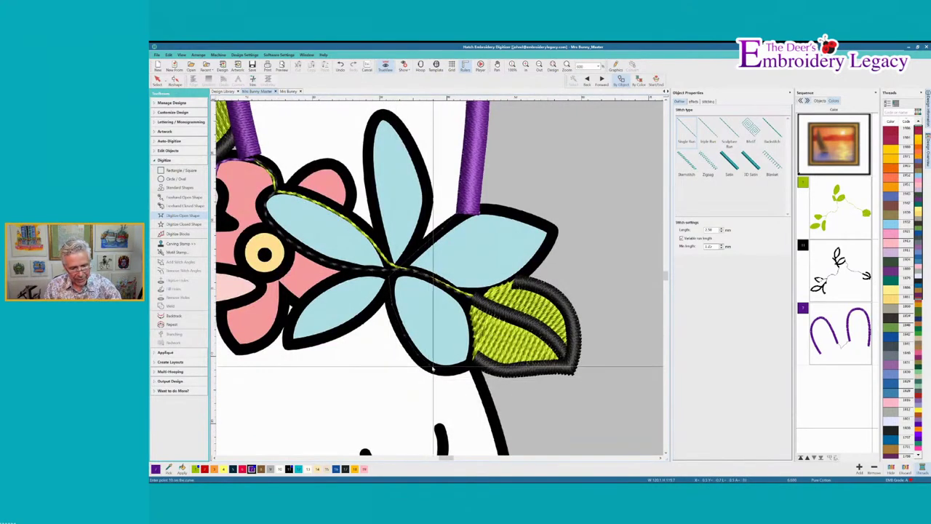
click(471, 368)
key(Return)
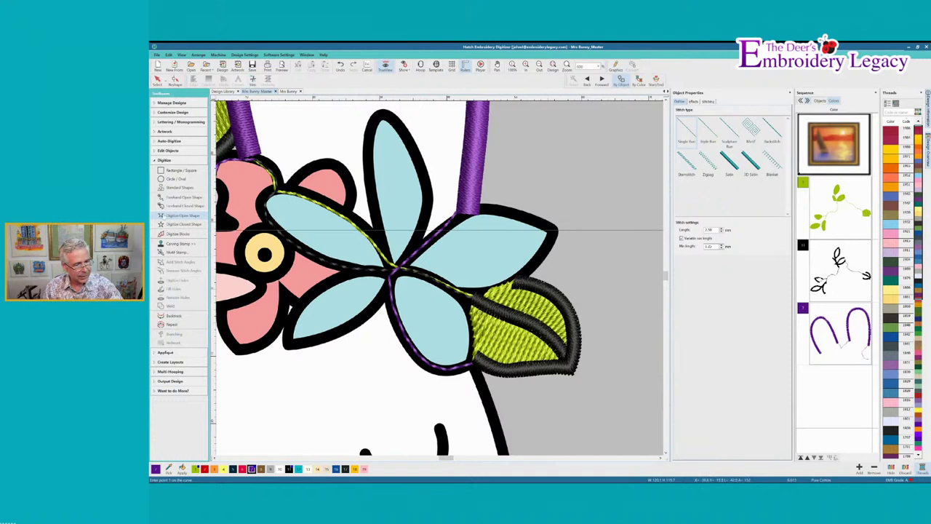
- Digitize the face outline as an open satin shape from the leaf by the blue flower, around the chin, to the leaf below the yellow flower
click(730, 161)
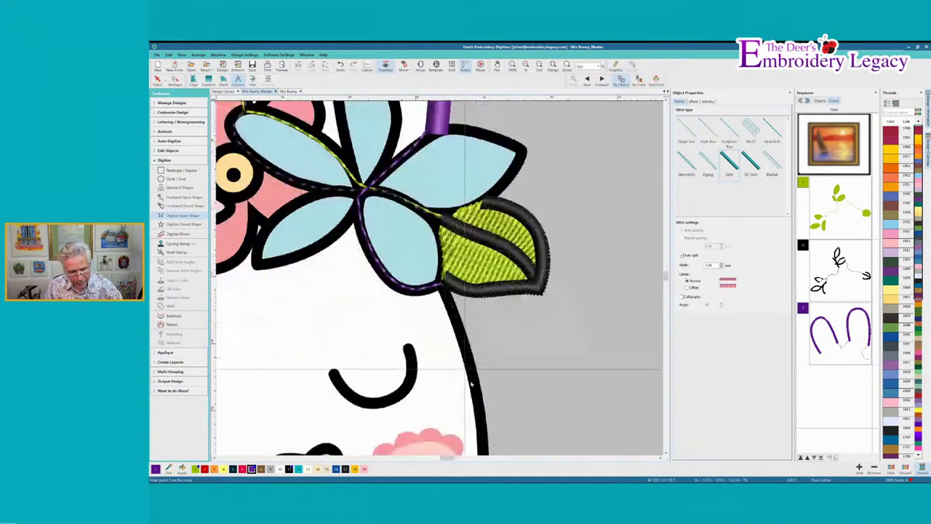
right_click(468, 341)
right_click(479, 398)
key(c)
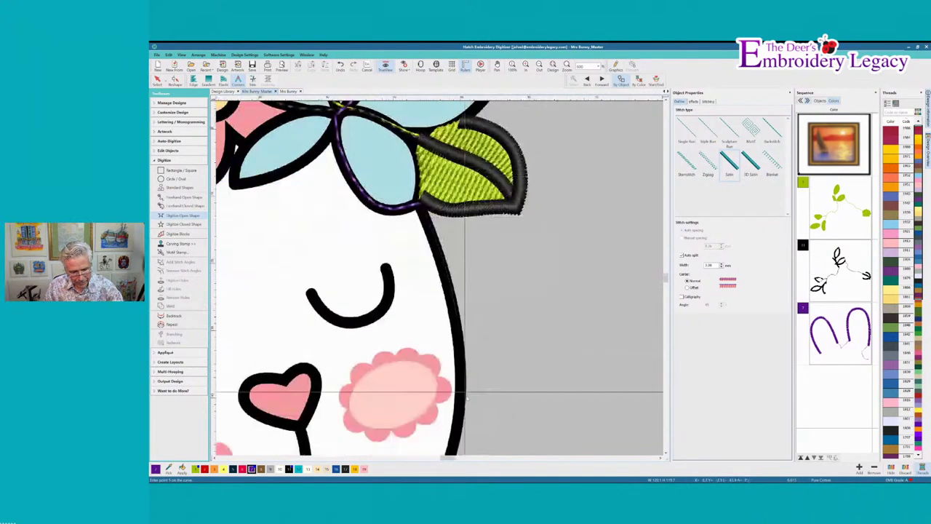
key(c)
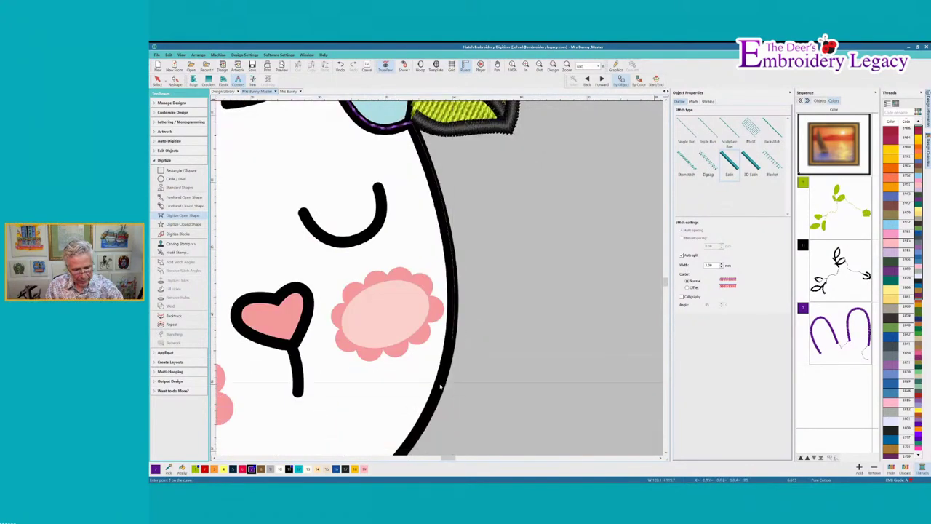
key(c)
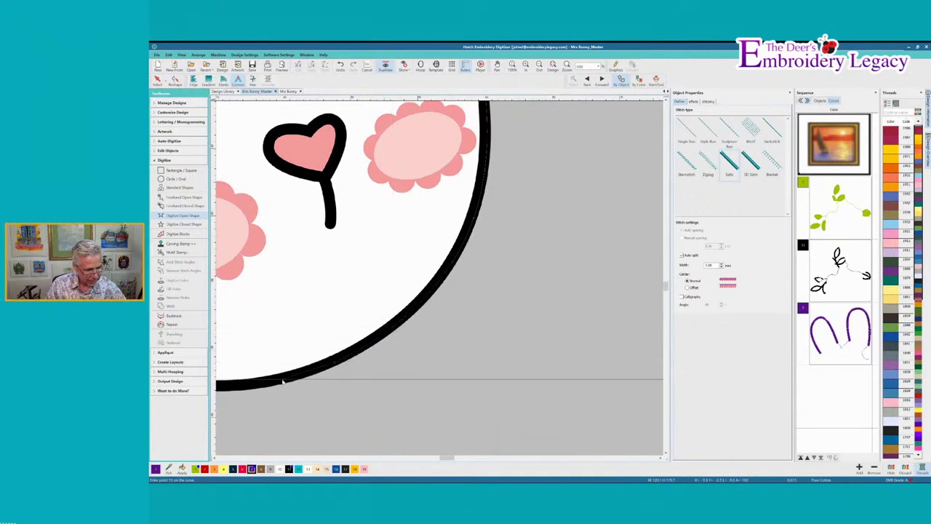
key(c)
key(c)
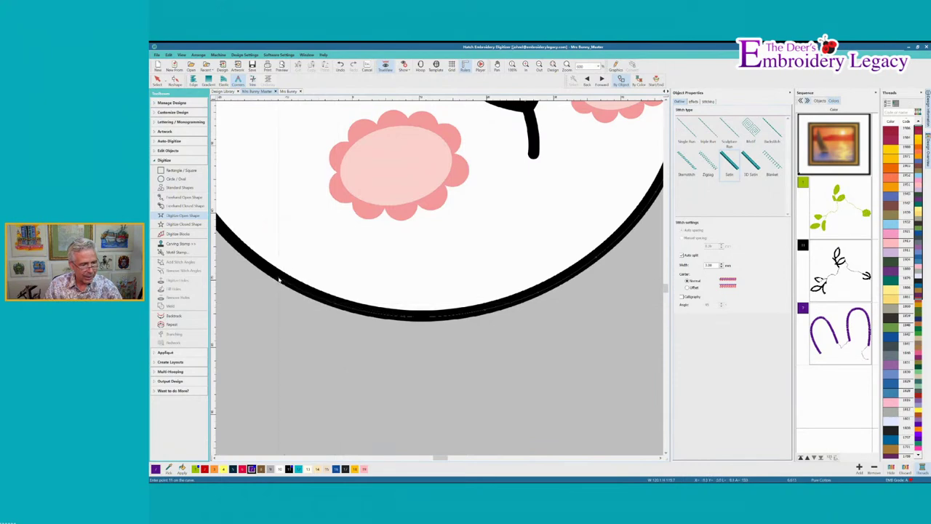
key(c)
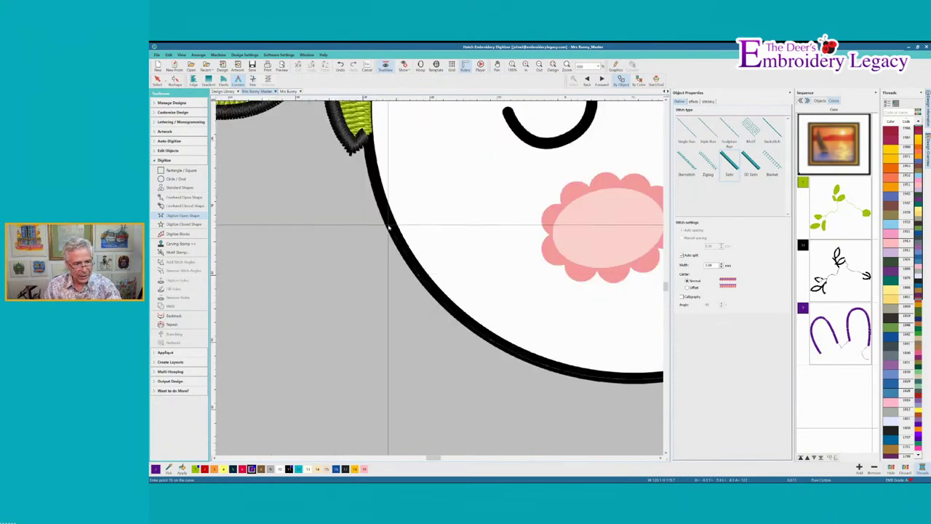
key(c)
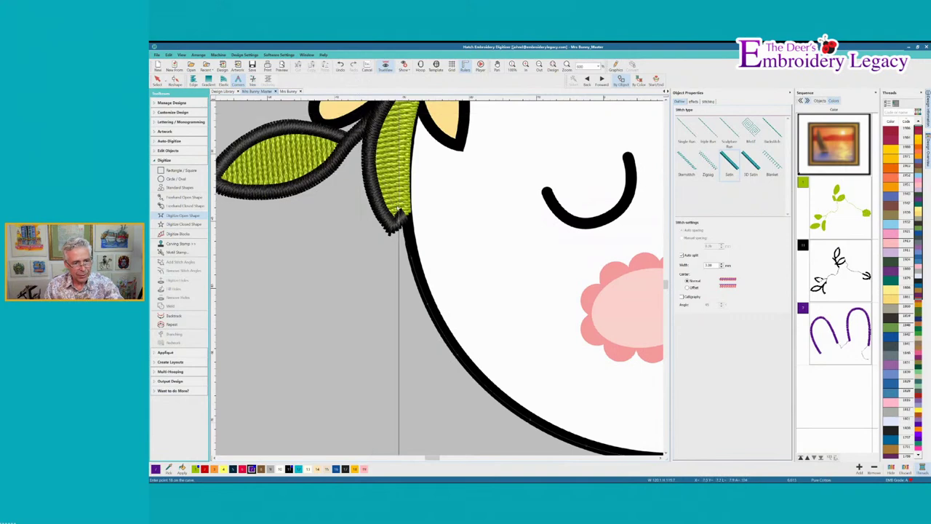
key(t)
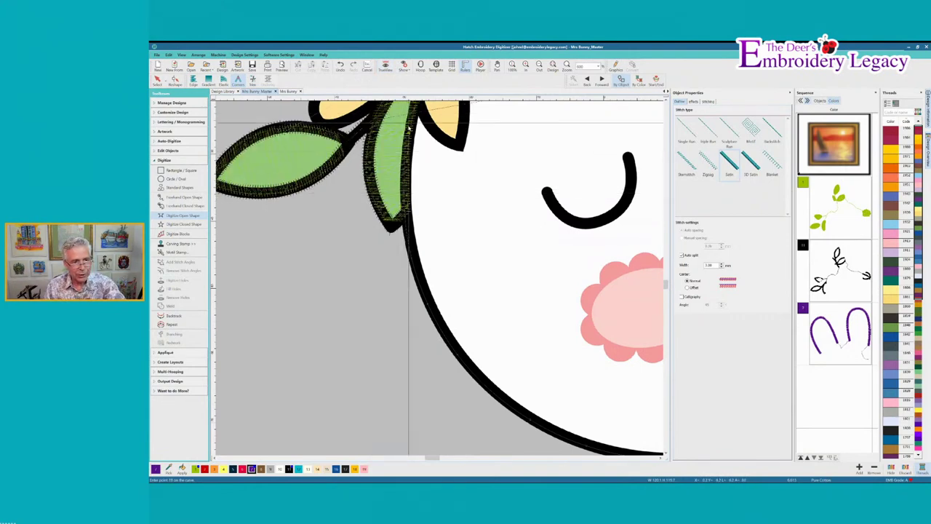
key(c)
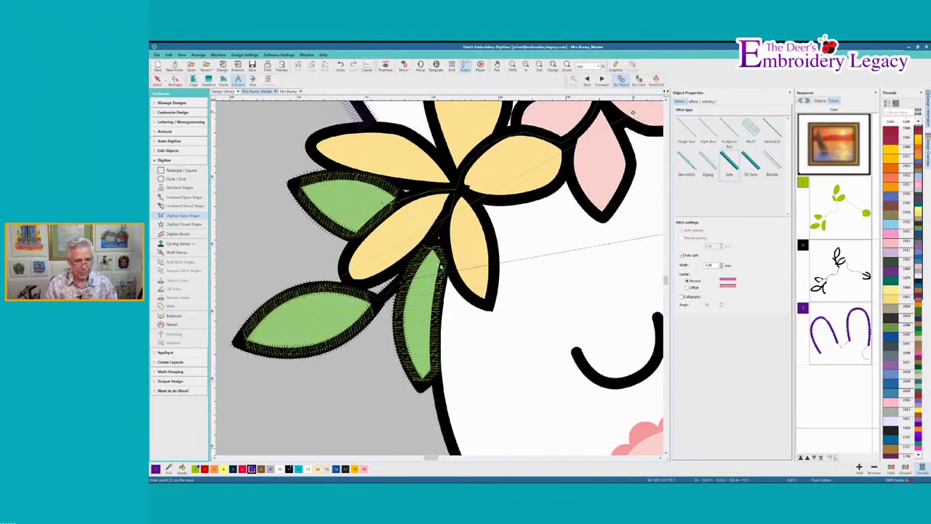
key(Return)
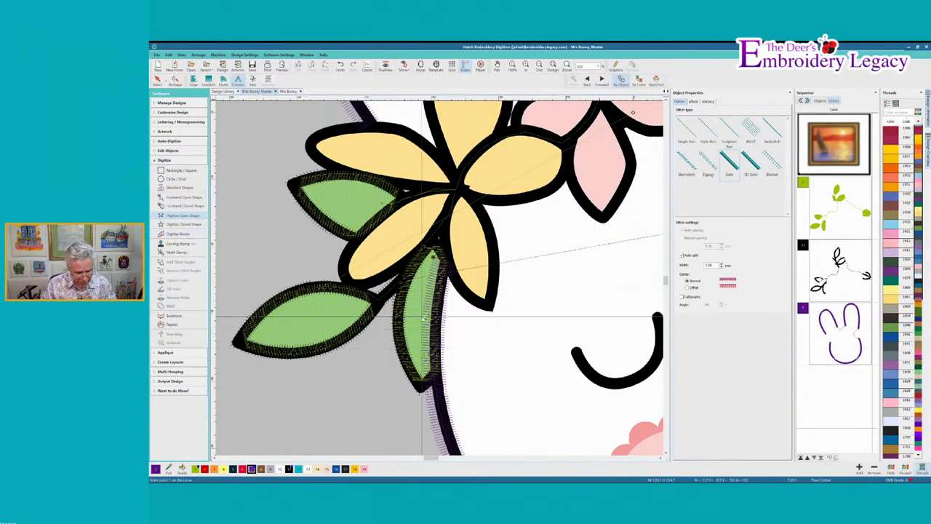
key(Return)
right_click(829, 336)
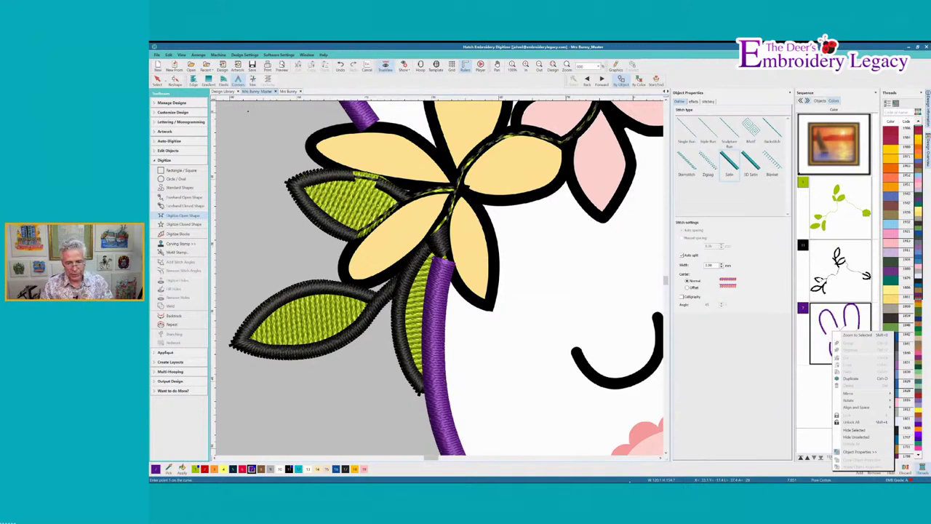
- Digitize the inner oval of the cheek on the yellow flower's side as a closed filled shape and recolor it light pink
click(659, 458)
click(660, 458)
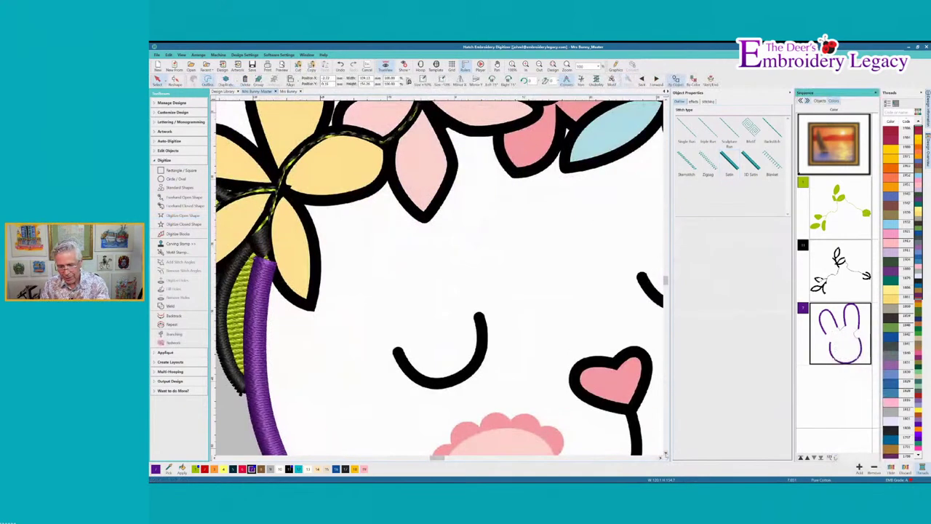
click(665, 453)
click(665, 452)
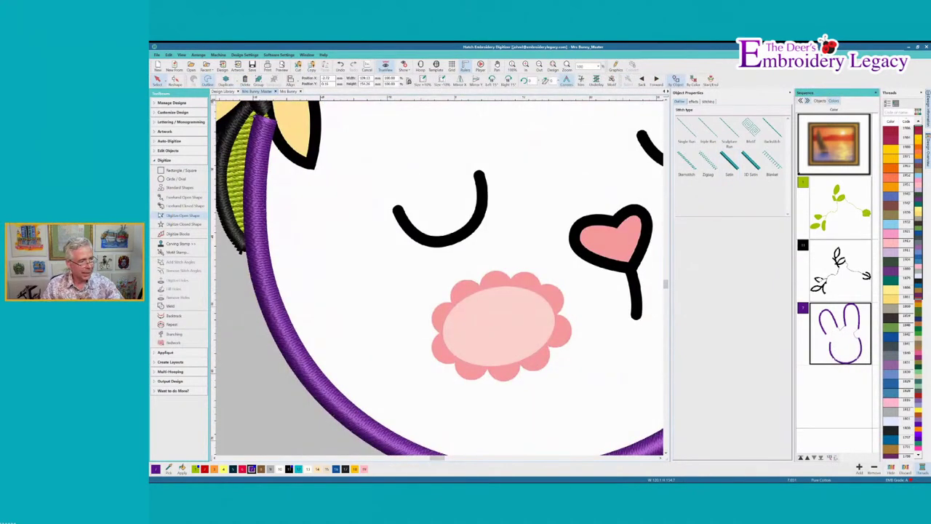
click(182, 224)
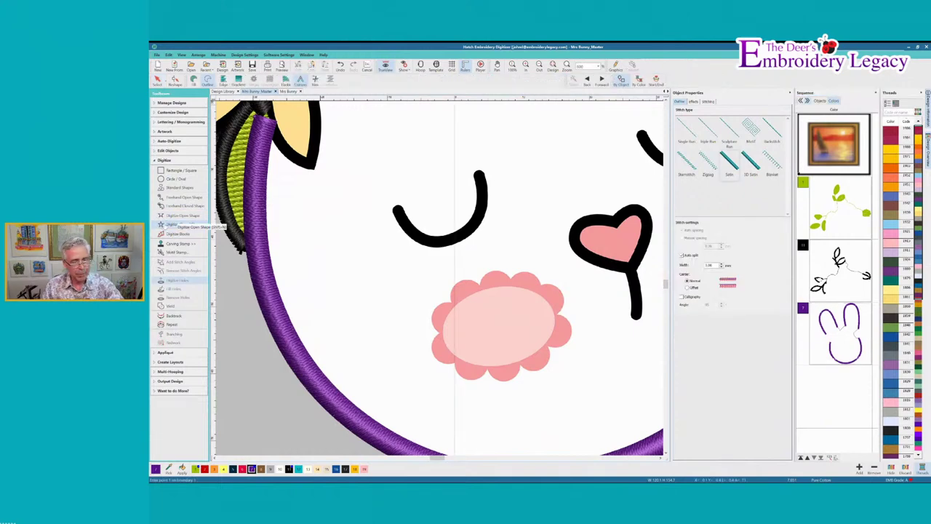
click(193, 79)
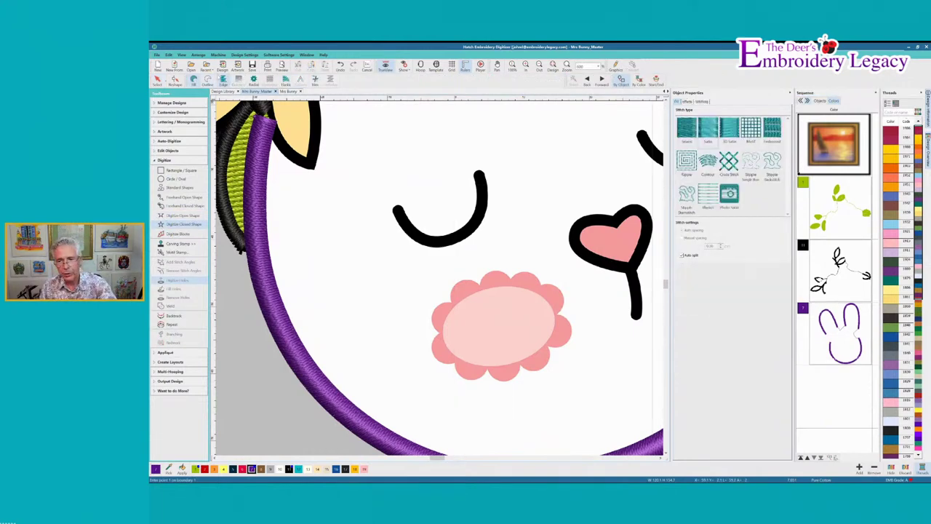
click(441, 329)
right_click(443, 315)
right_click(477, 287)
right_click(503, 283)
right_click(531, 288)
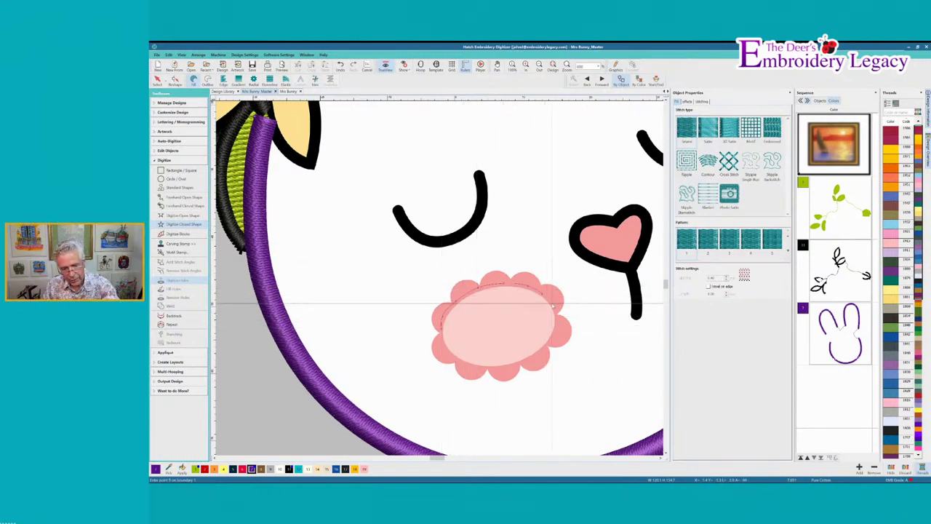
right_click(552, 307)
right_click(552, 336)
right_click(538, 352)
right_click(523, 361)
right_click(501, 368)
right_click(480, 369)
right_click(463, 362)
right_click(448, 354)
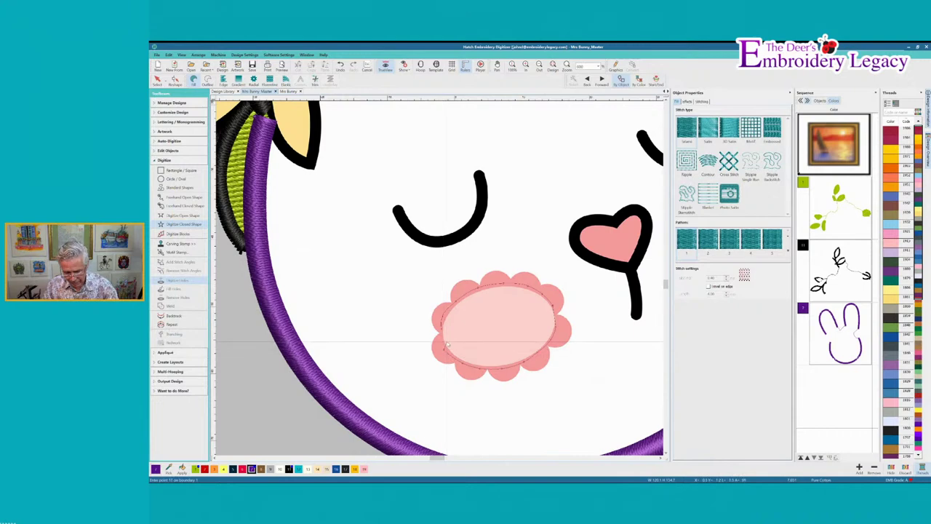
key(Return)
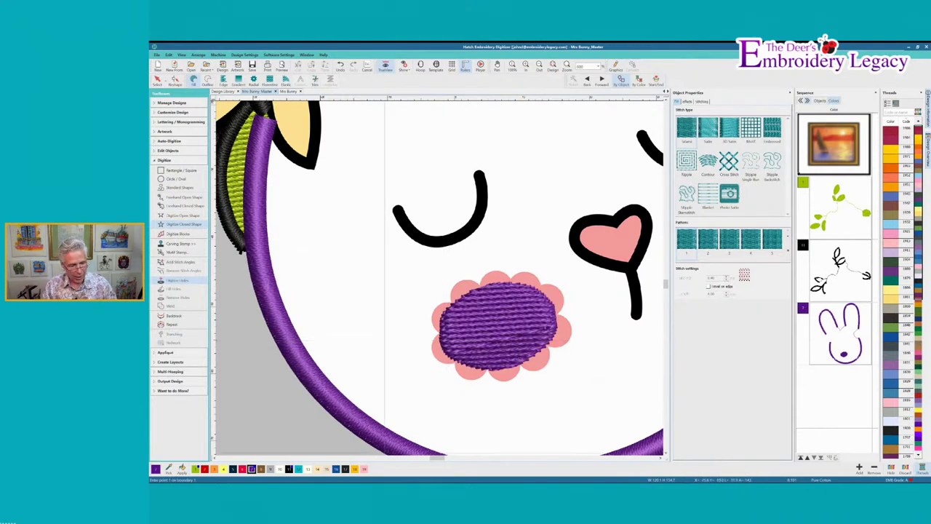
key(Escape)
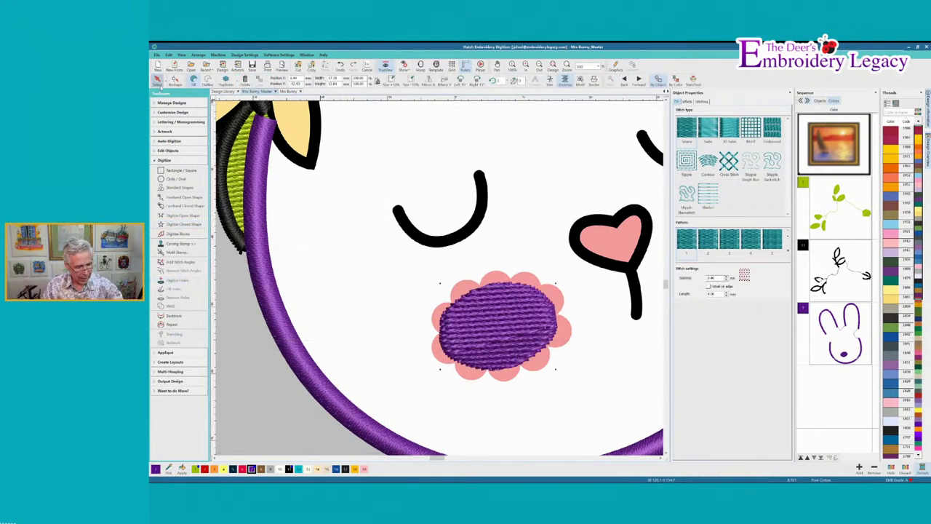
click(364, 469)
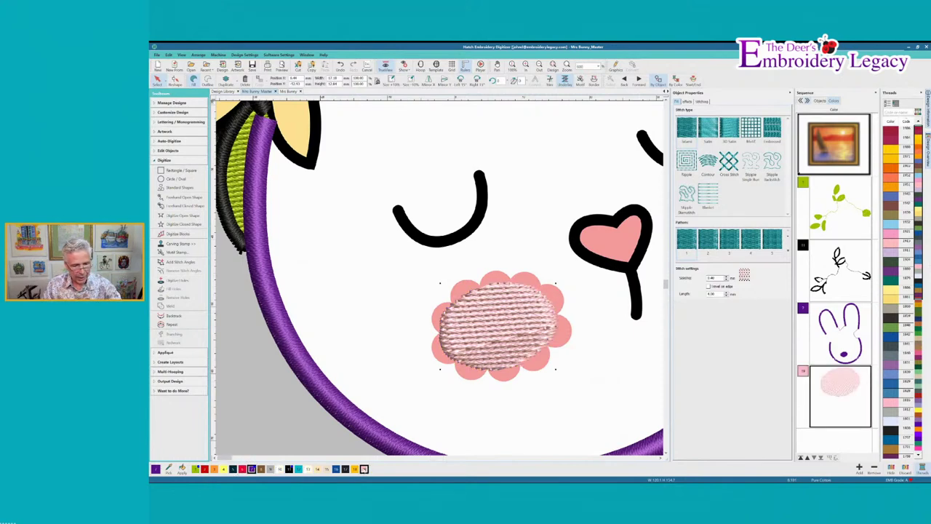
- Digitize the inner oval of the cheek on the blue flower's side as a closed filled shape and recolor it light pink
click(660, 459)
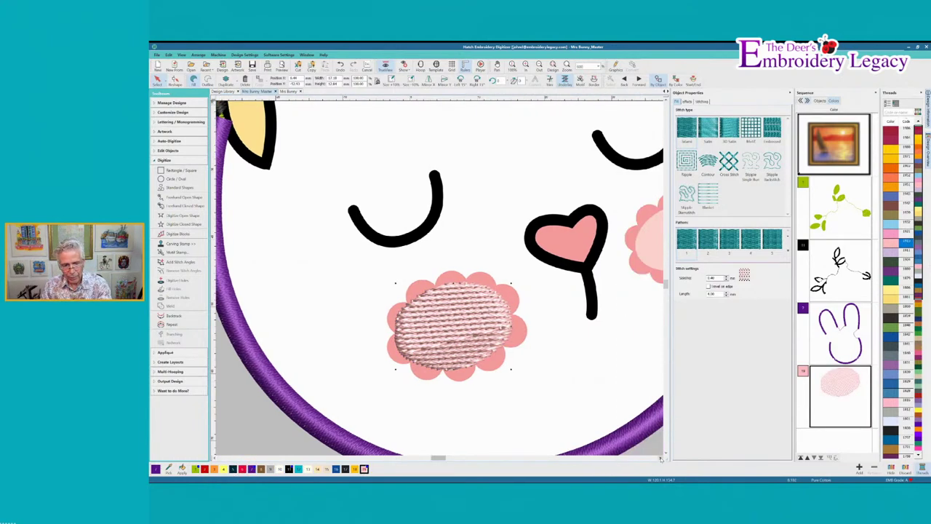
click(661, 458)
click(661, 459)
click(660, 458)
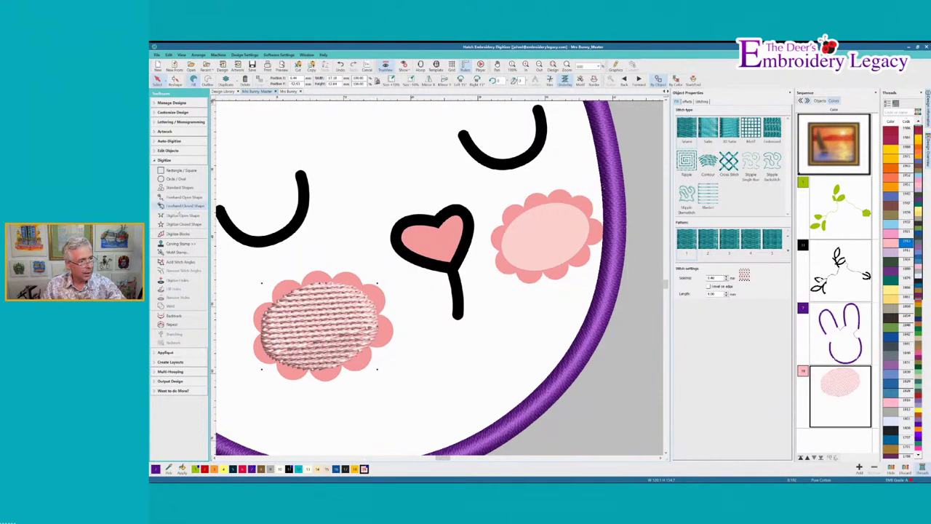
click(174, 224)
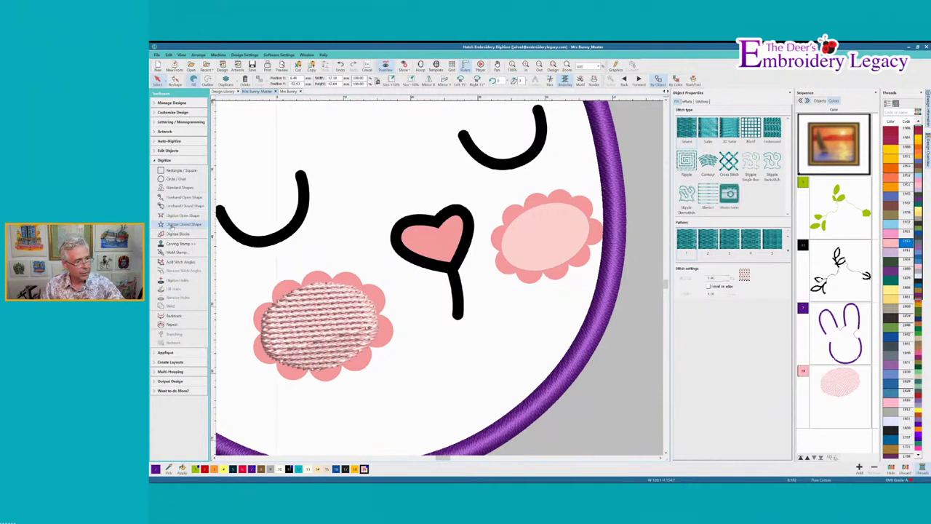
right_click(500, 243)
right_click(509, 221)
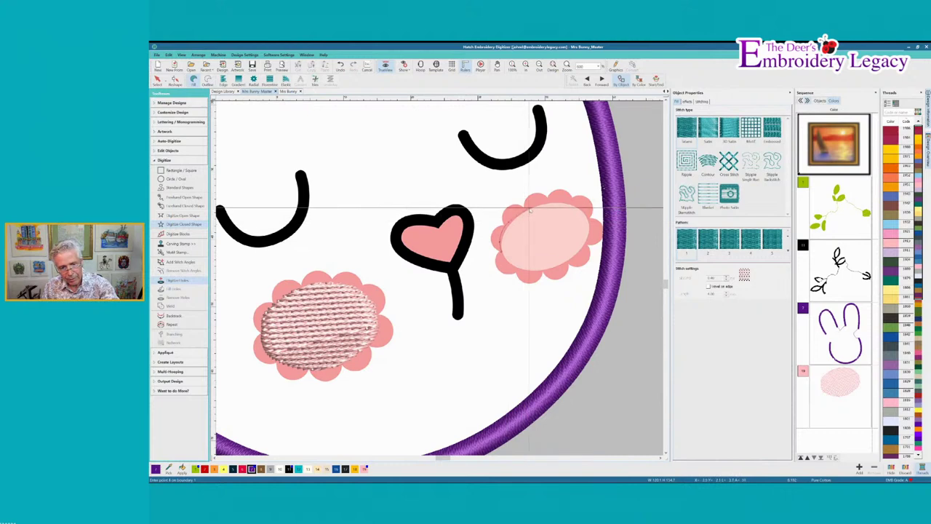
right_click(532, 205)
right_click(555, 200)
right_click(585, 210)
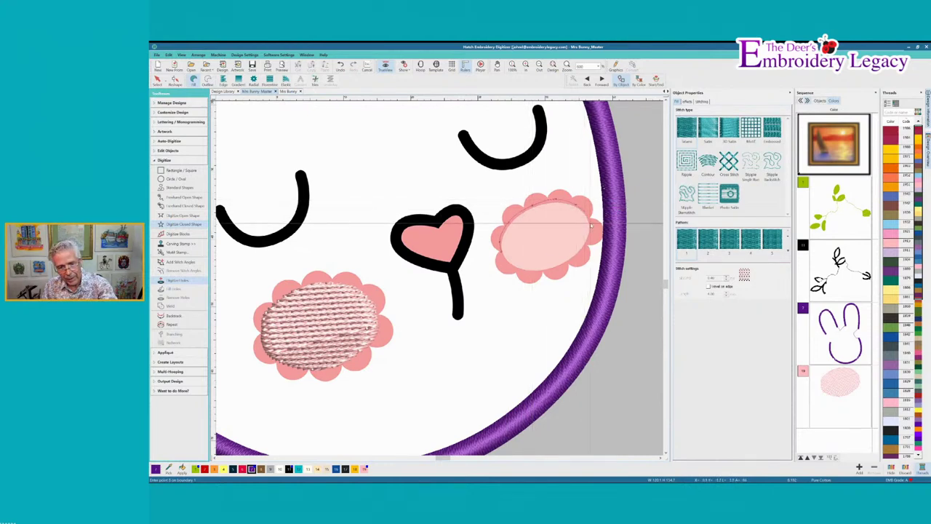
right_click(589, 240)
right_click(578, 255)
right_click(559, 265)
right_click(544, 272)
right_click(531, 274)
right_click(513, 264)
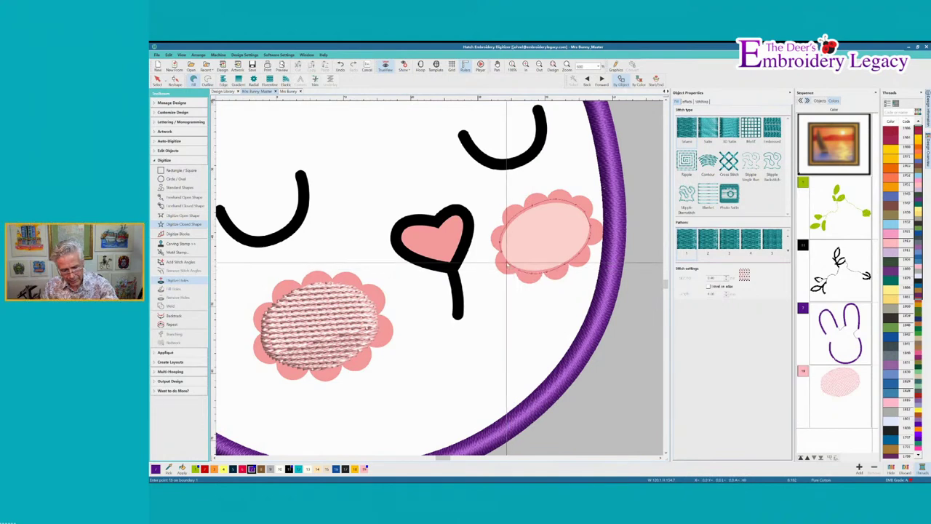
key(Return)
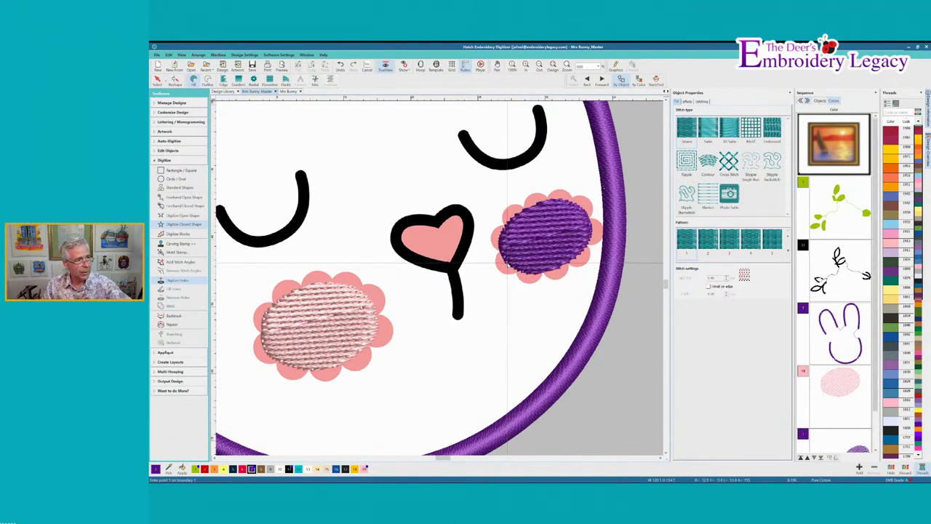
click(365, 468)
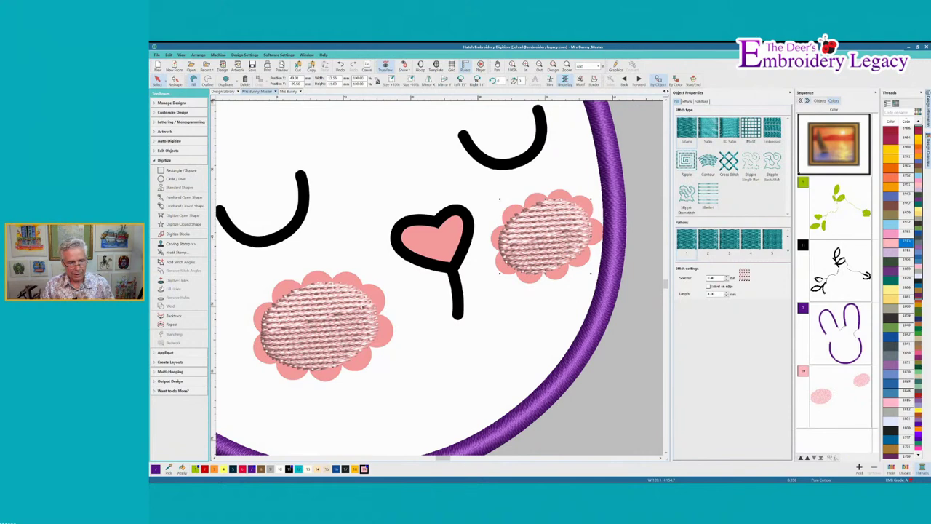
- Fill the light pink flower's lower petal with Digitize Blocks, recolor it light pink, and deselect it
scroll(436, 277, up, 5)
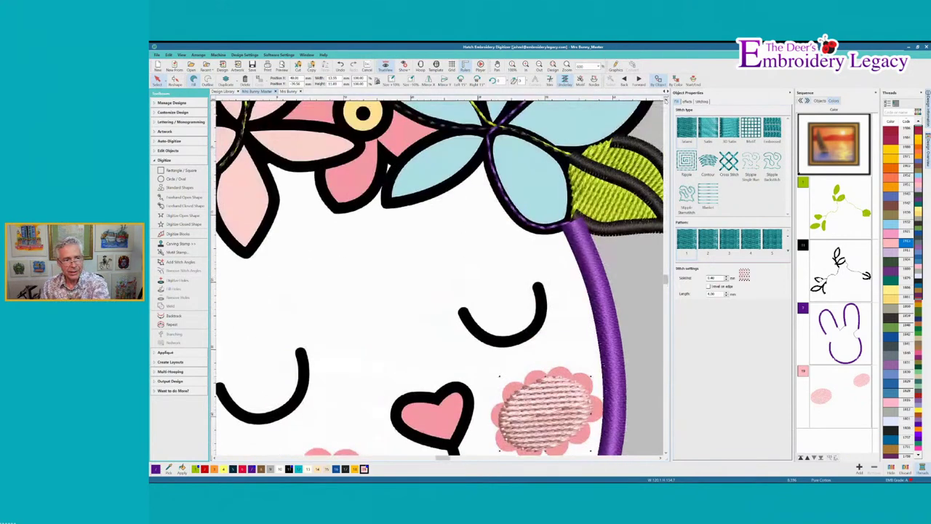
click(215, 458)
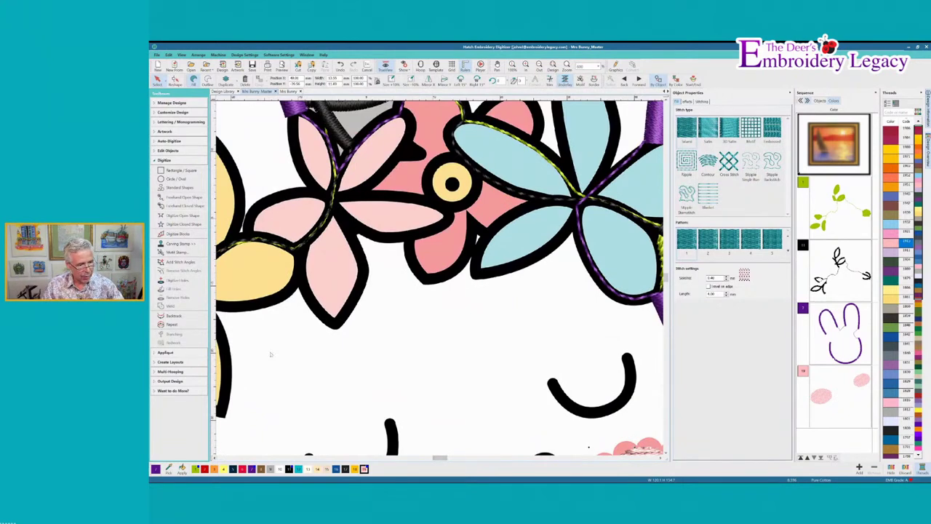
click(179, 233)
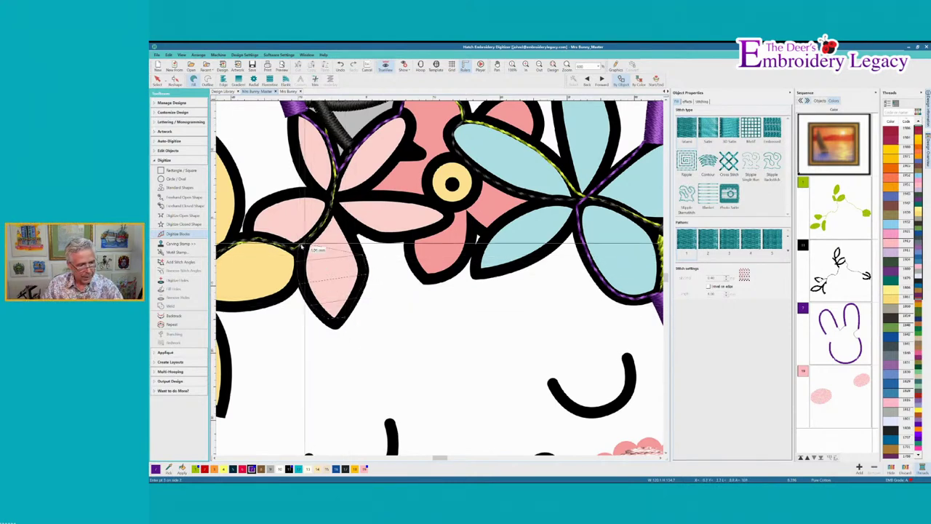
click(347, 224)
key(Return)
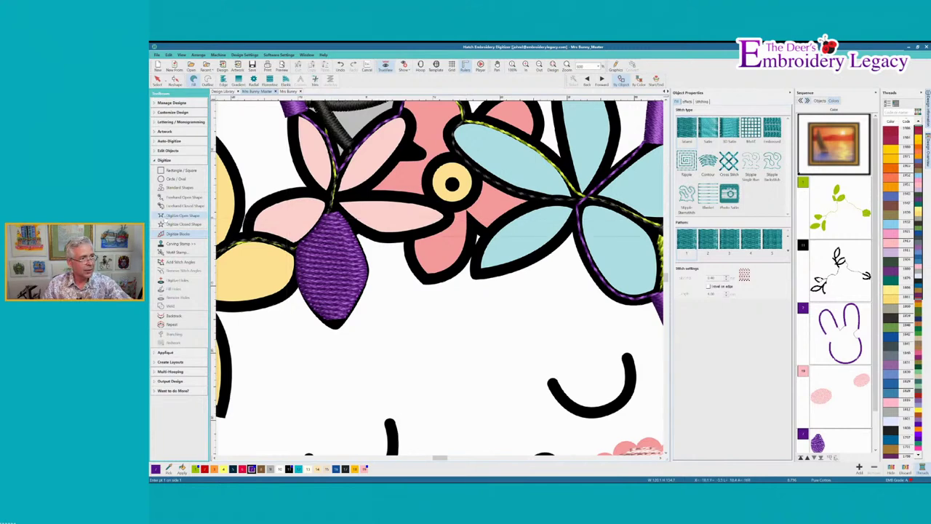
click(157, 82)
click(364, 469)
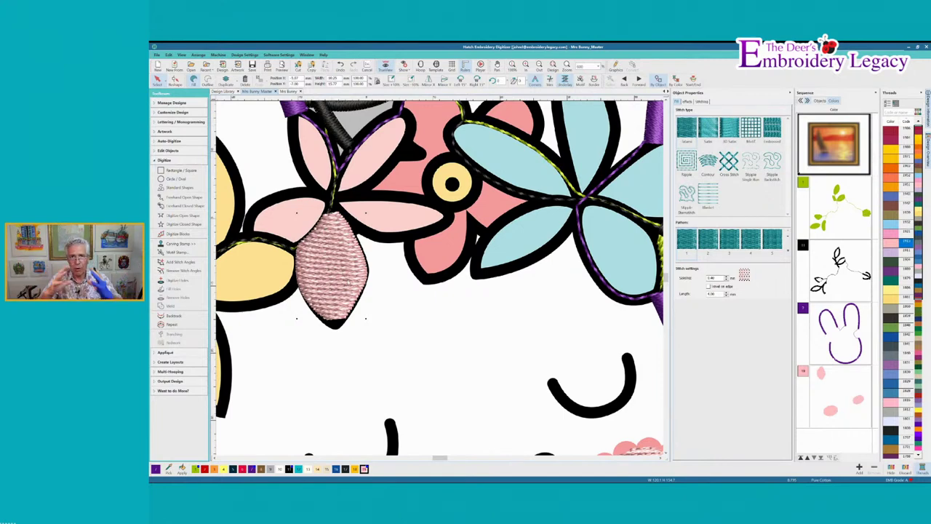
key(Escape)
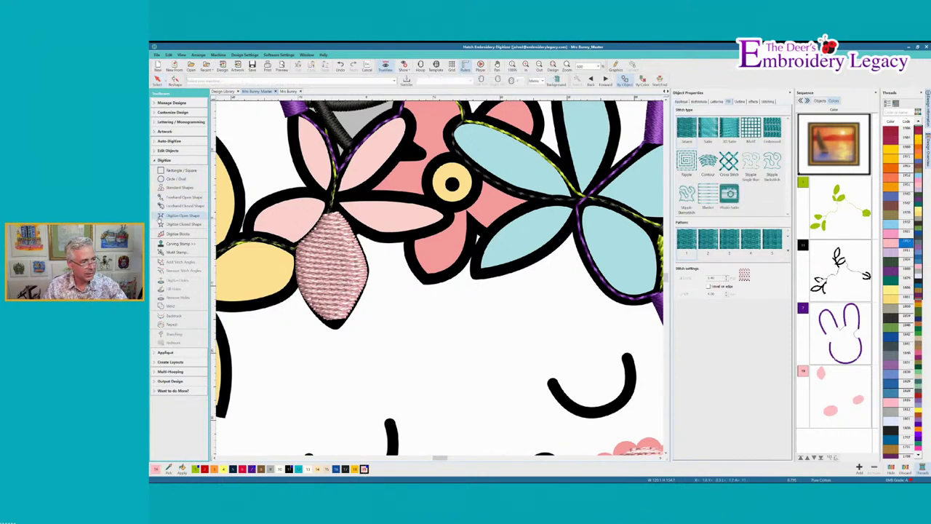
- Fill the light pink flower's petal above the yellow flower with Digitize Blocks, working from its outer tip to the flower's center
click(181, 234)
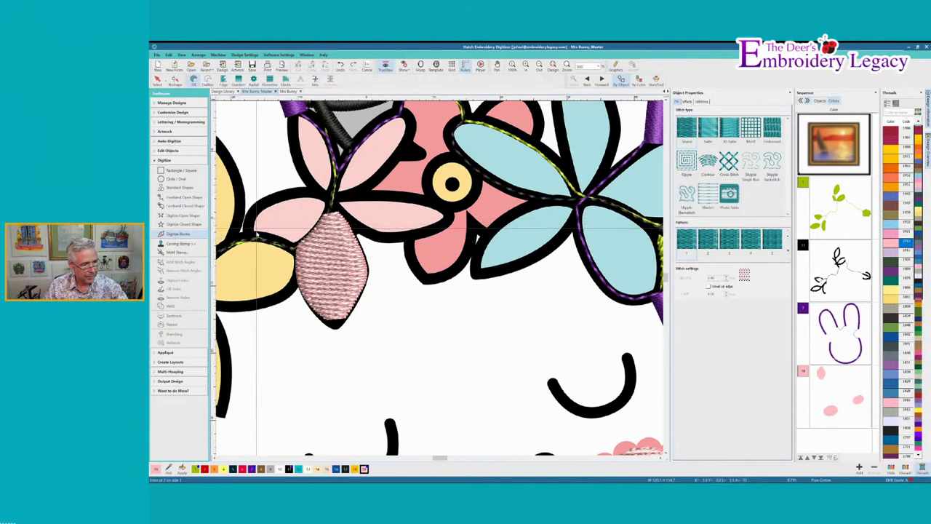
click(267, 200)
click(294, 243)
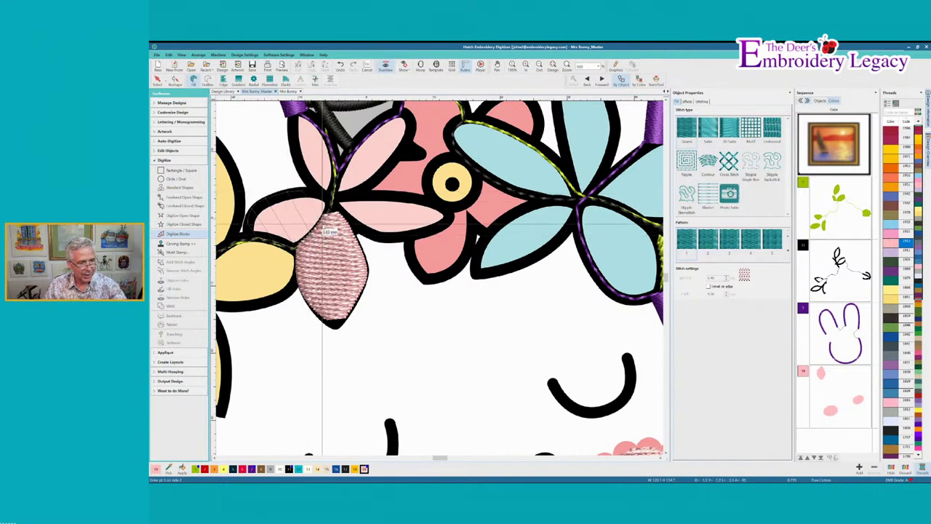
click(329, 209)
click(328, 210)
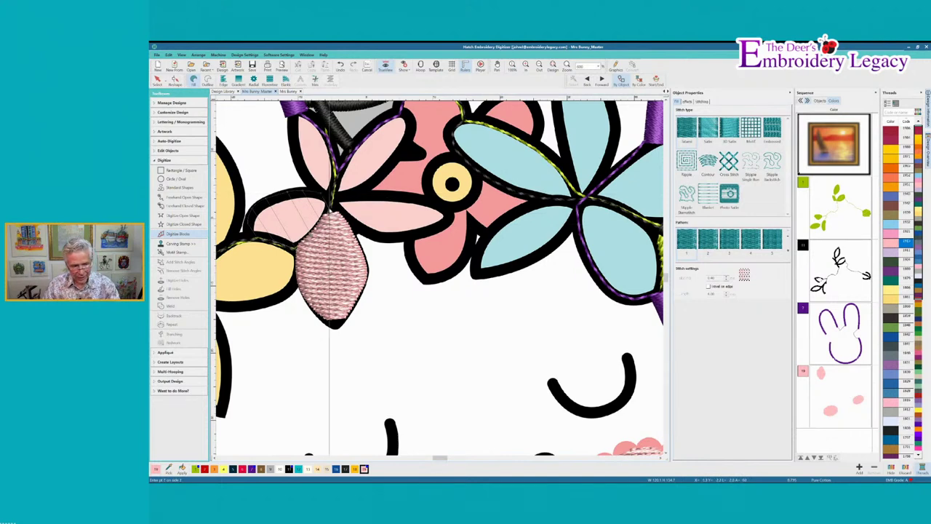
key(Return)
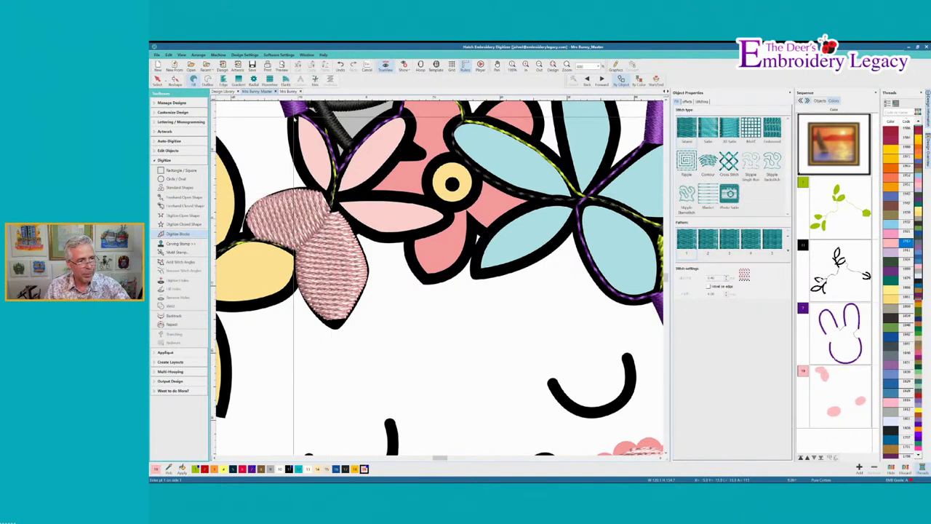
- Fill the light pink flower's two upper petals, below the ear and leaf stem, with Digitize Blocks
key(c)
click(438, 300)
click(476, 290)
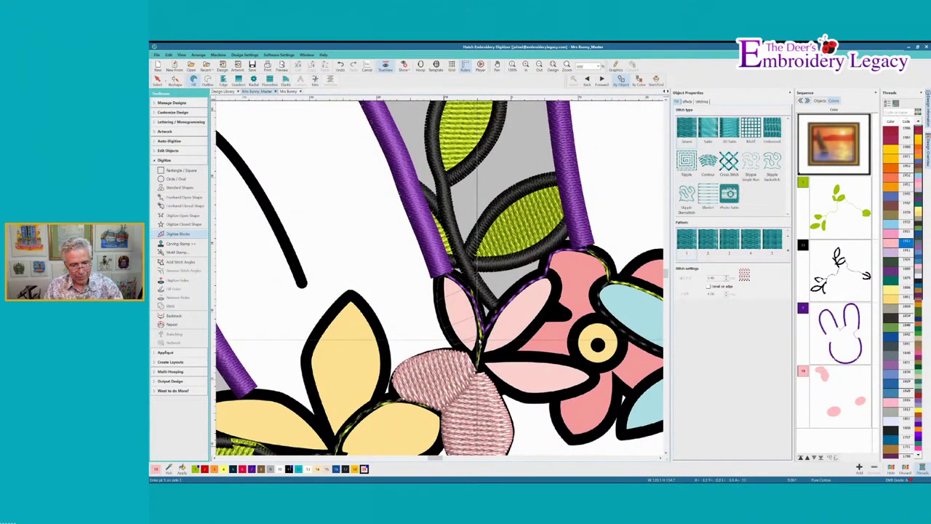
key(Return)
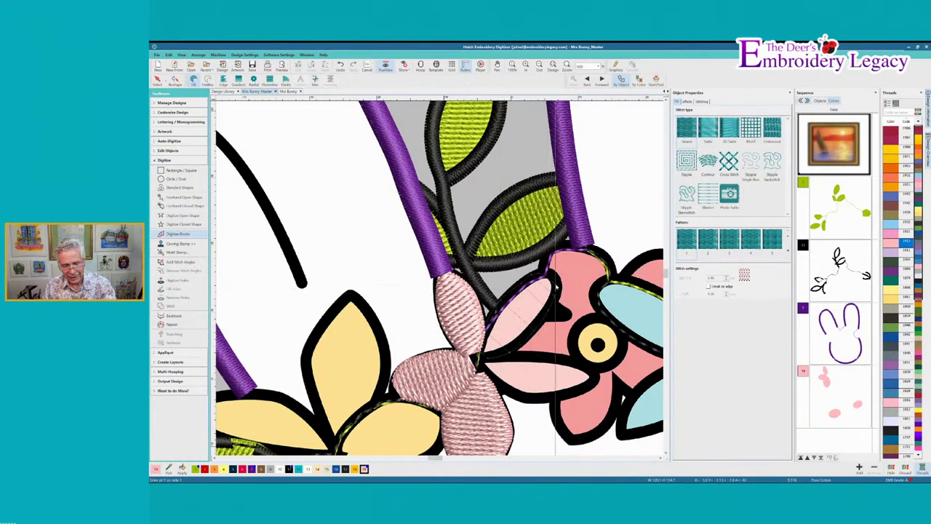
key(Return)
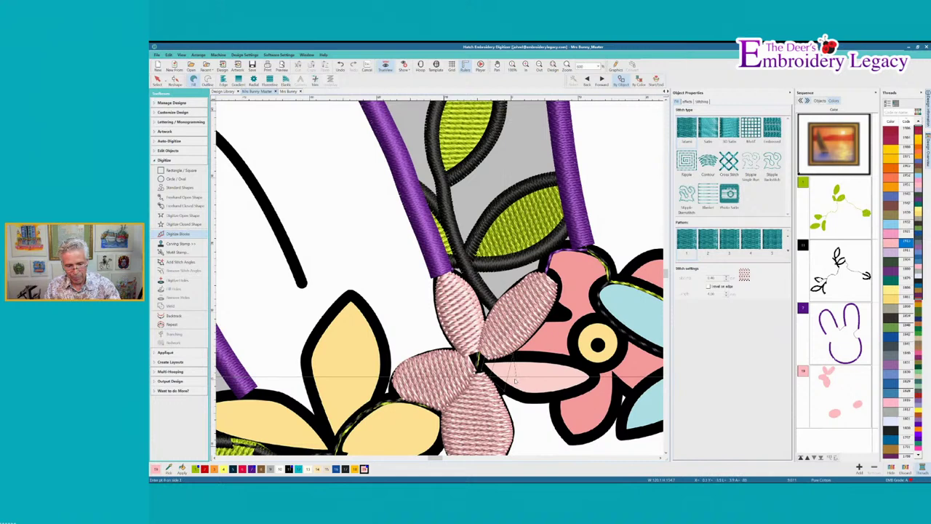
- Fill the light pink flower's petal reaching toward the coral flower's yellow center with Digitize Blocks
click(531, 356)
click(521, 399)
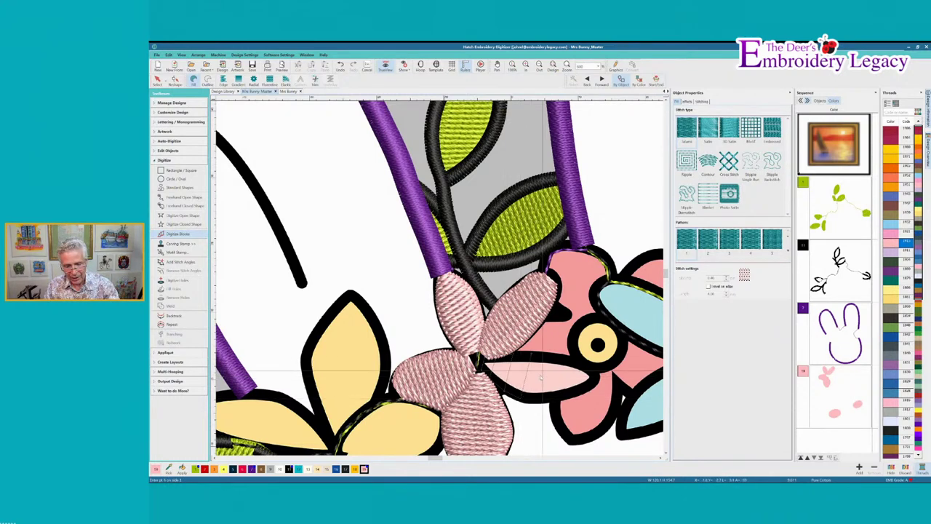
click(550, 357)
click(539, 399)
click(567, 361)
click(559, 394)
click(582, 365)
click(579, 393)
click(592, 369)
click(590, 382)
key(Return)
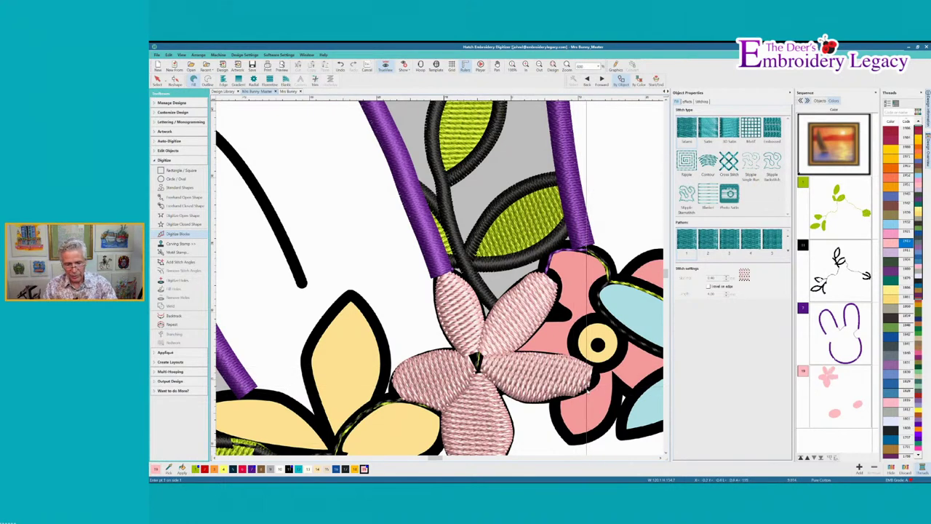
- Set the current thread color to red and fill the coral flower's lower petal with Digitize Blocks
click(661, 457)
click(661, 457)
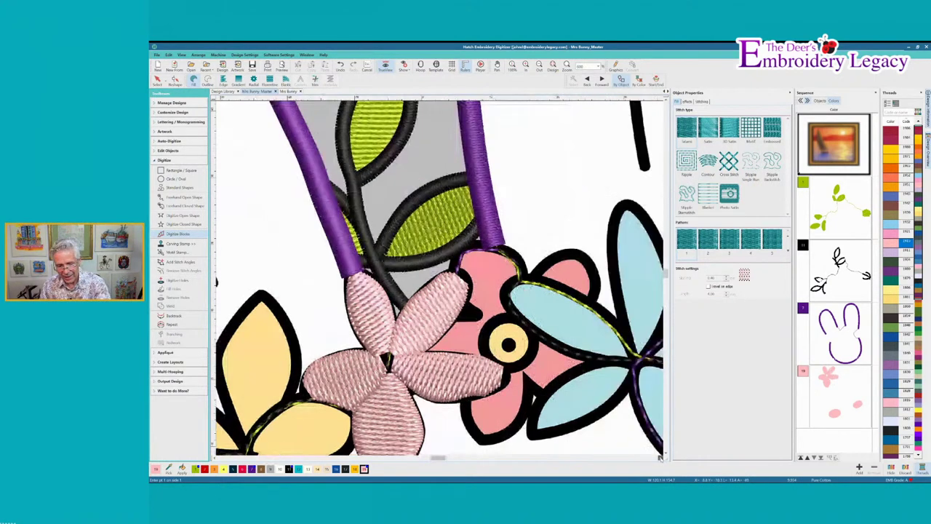
click(661, 457)
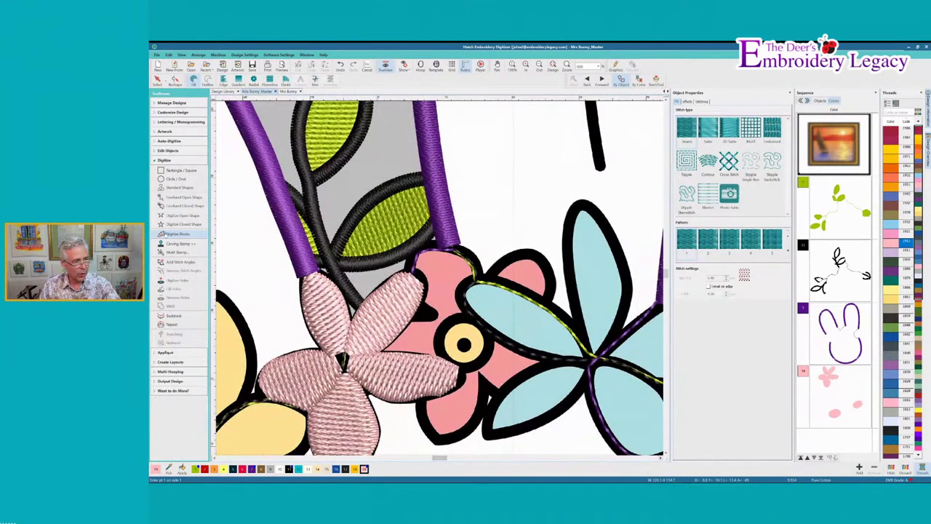
click(233, 468)
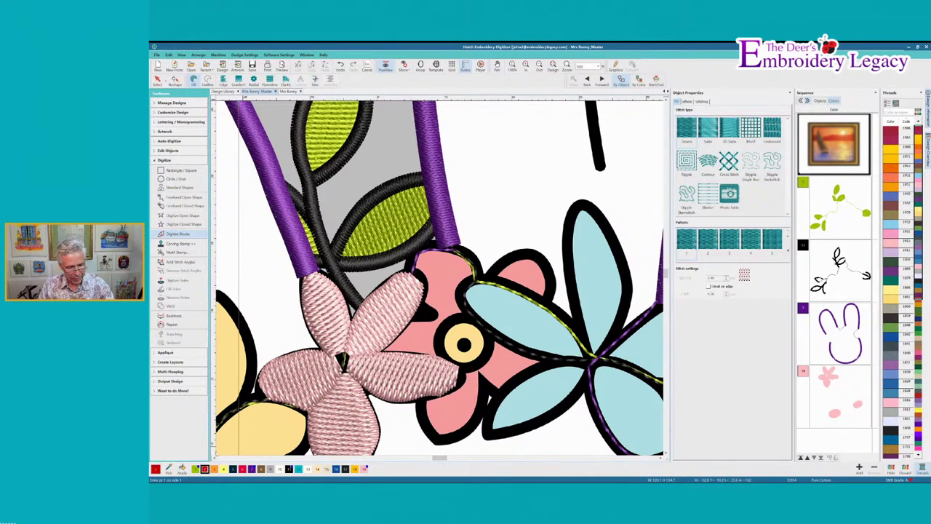
scroll(429, 341, down, 2)
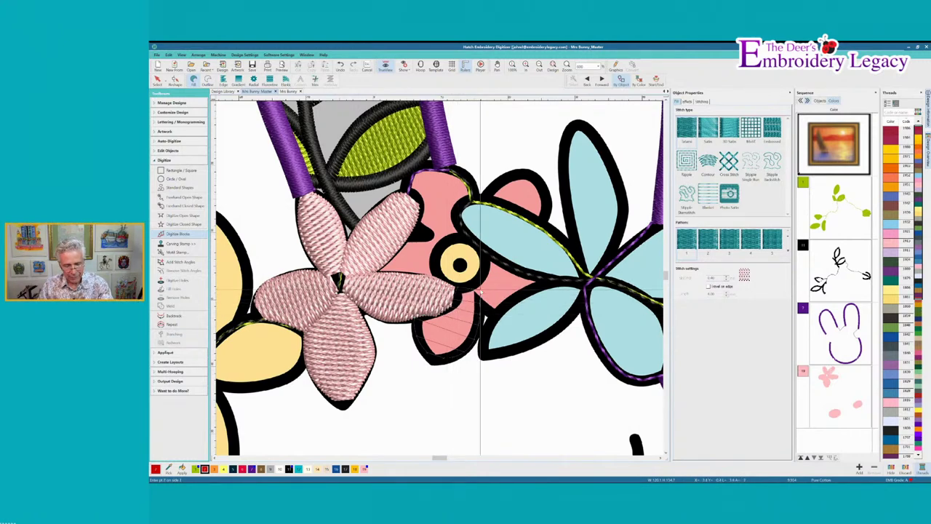
key(Return)
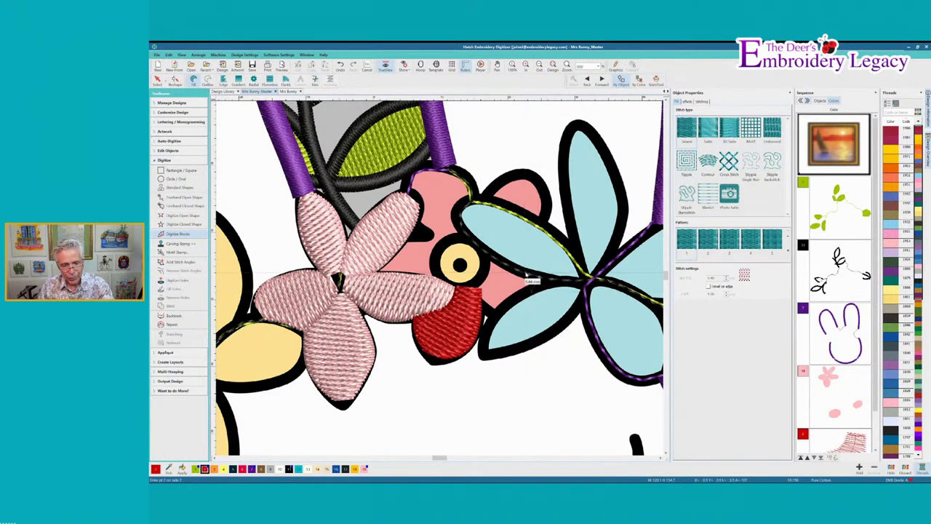
- Fill the coral flower's petal wedged between the two light blue petals with Digitize Blocks
click(492, 317)
click(504, 261)
click(481, 311)
click(493, 258)
click(492, 258)
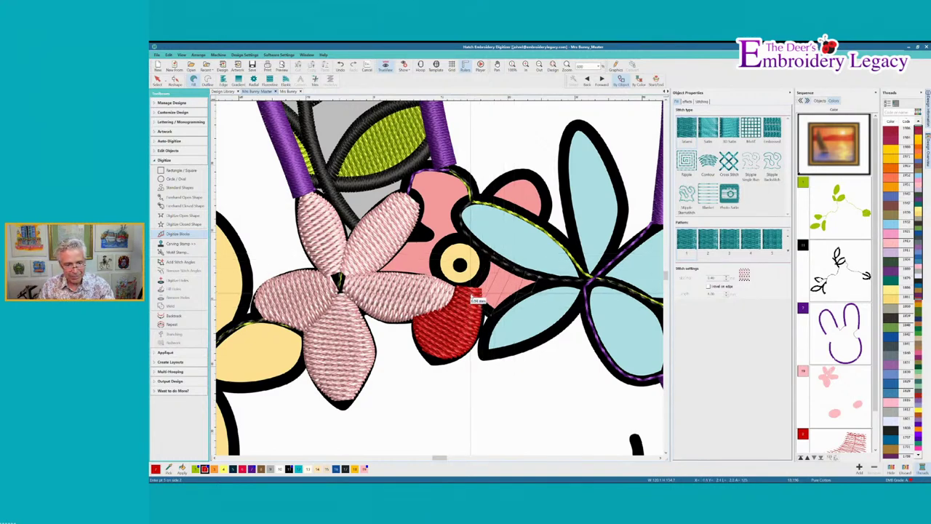
key(Return)
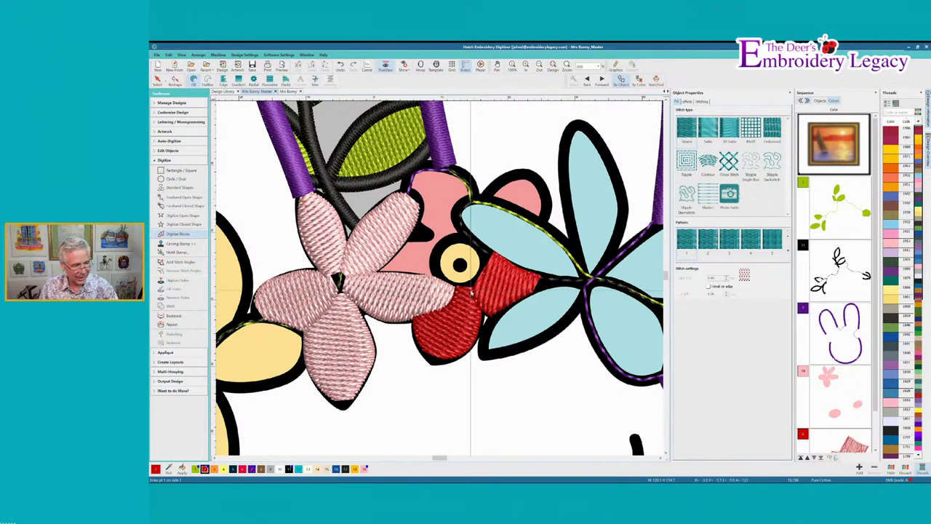
- Digitize an open Single Run line past the coral flower's yellow center to its petal beside the light pink flower, and turn off TrueView
click(168, 215)
click(182, 215)
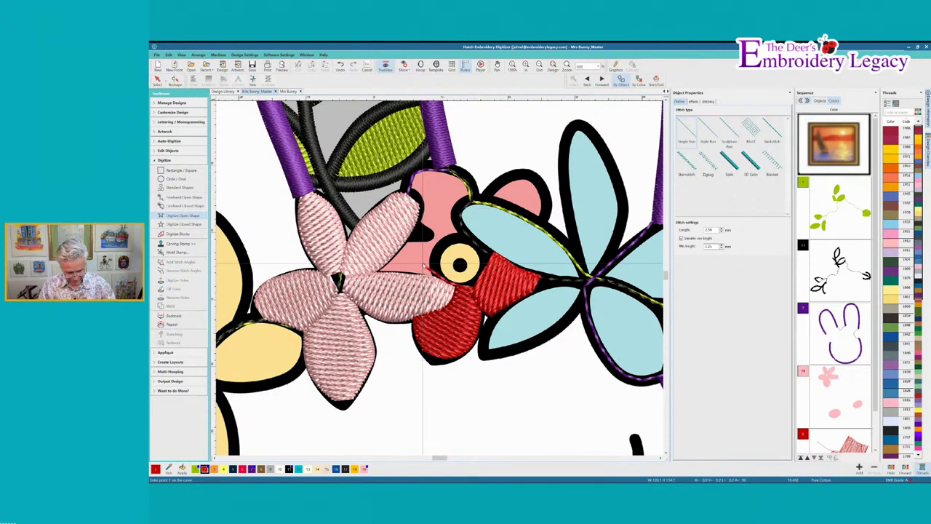
key(t)
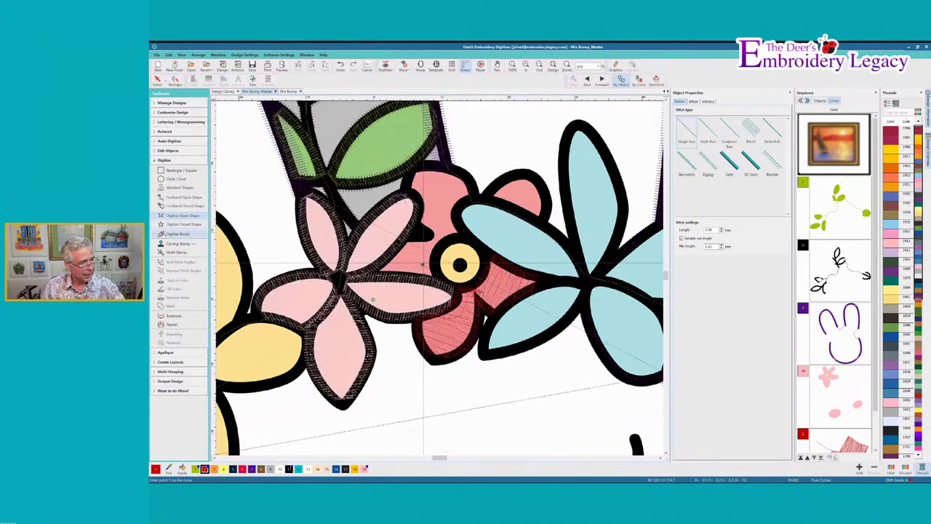
- Digitize the coral flower's petal between the light pink flower and the yellow center with Digitize Blocks, using Fill rather than Outline
click(163, 234)
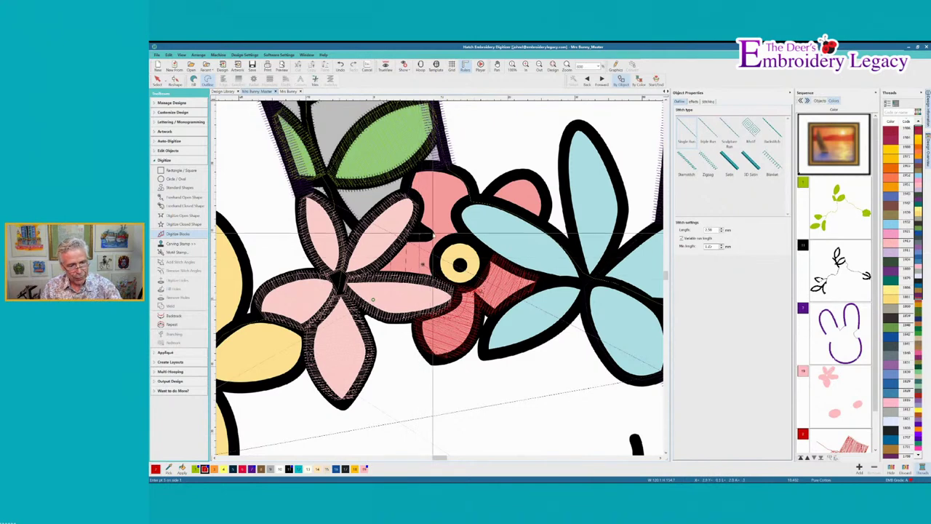
key(Return)
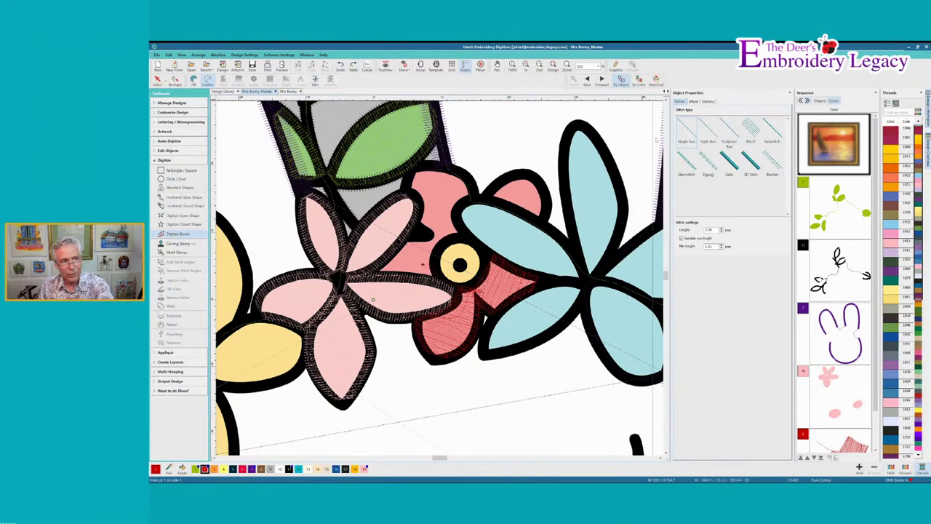
click(192, 80)
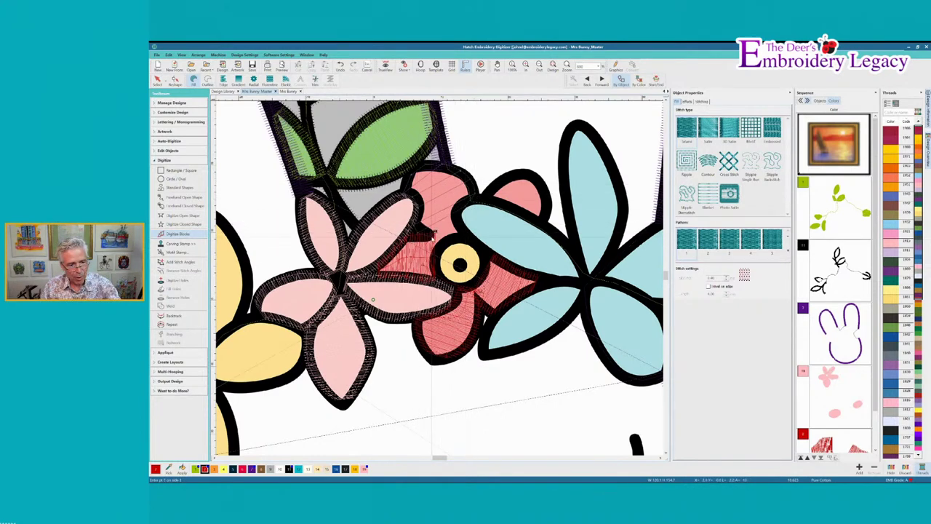
- Fill the coral flower's upper petal, just below the green leaf and above the yellow center, with Digitize Blocks
click(437, 249)
click(466, 230)
key(Return)
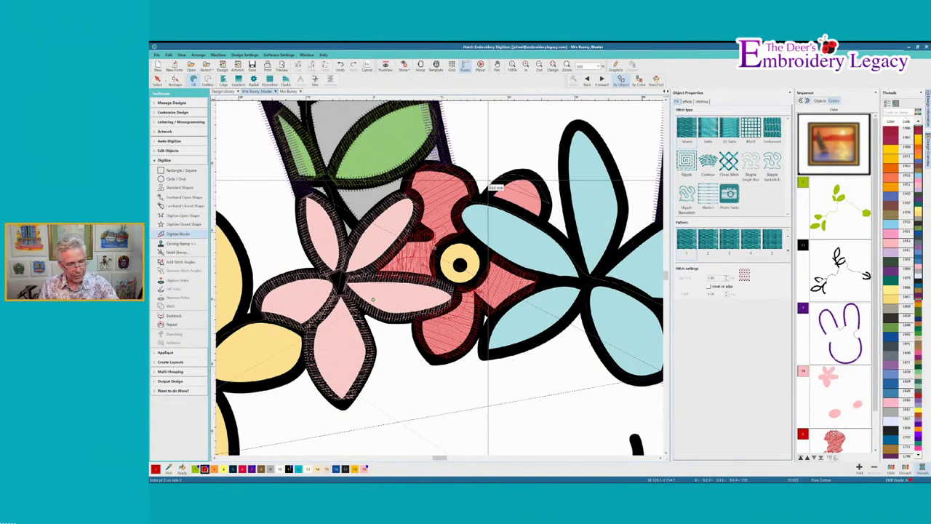
- Digitize a Single Run line to the coral flower's last unfilled petal above the light blue petal, and block-fill that petal using Fill
click(163, 216)
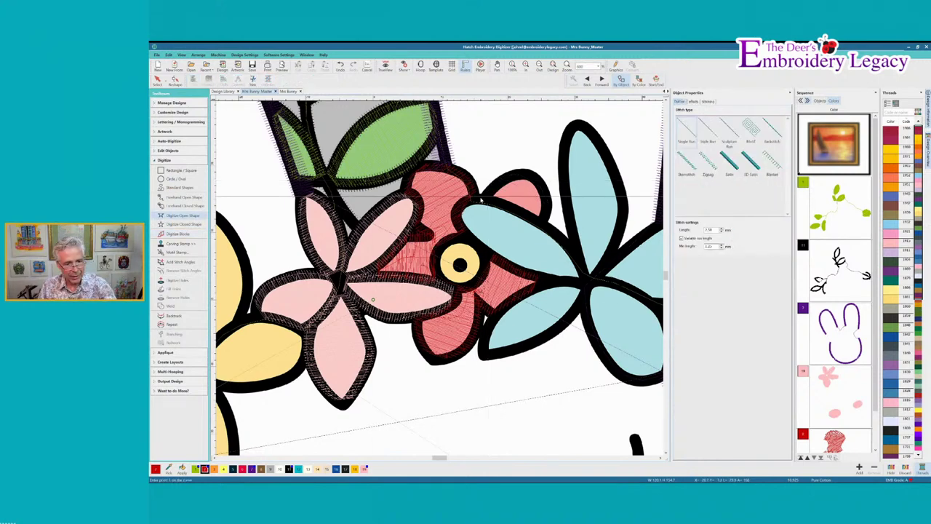
click(475, 200)
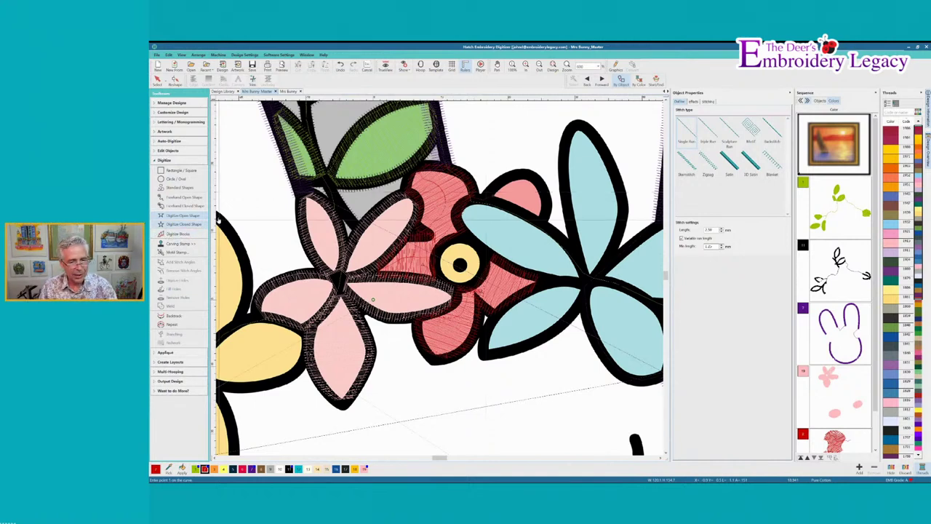
click(174, 233)
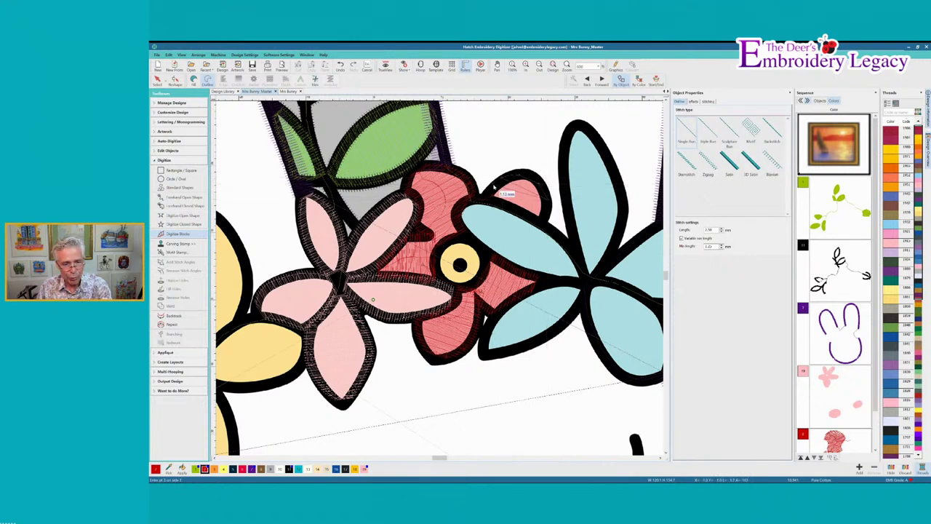
click(484, 193)
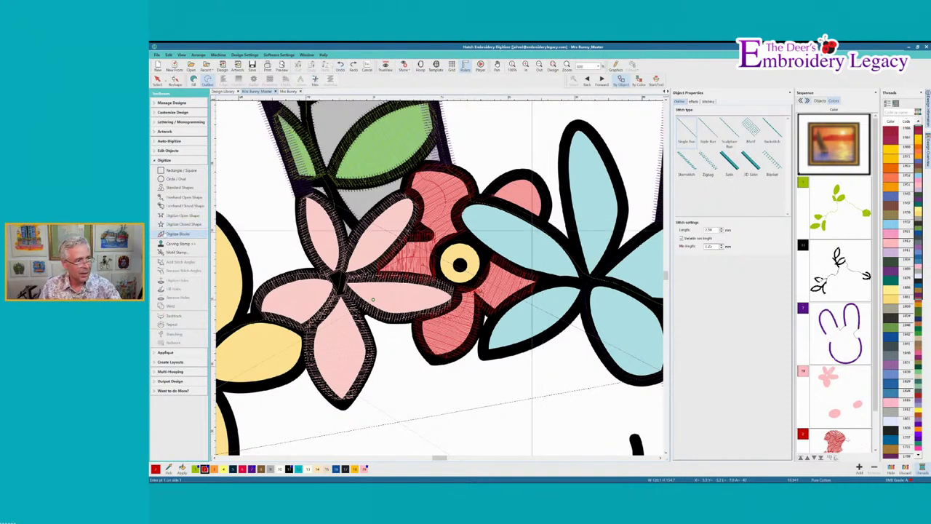
click(194, 81)
click(535, 177)
click(536, 185)
click(499, 175)
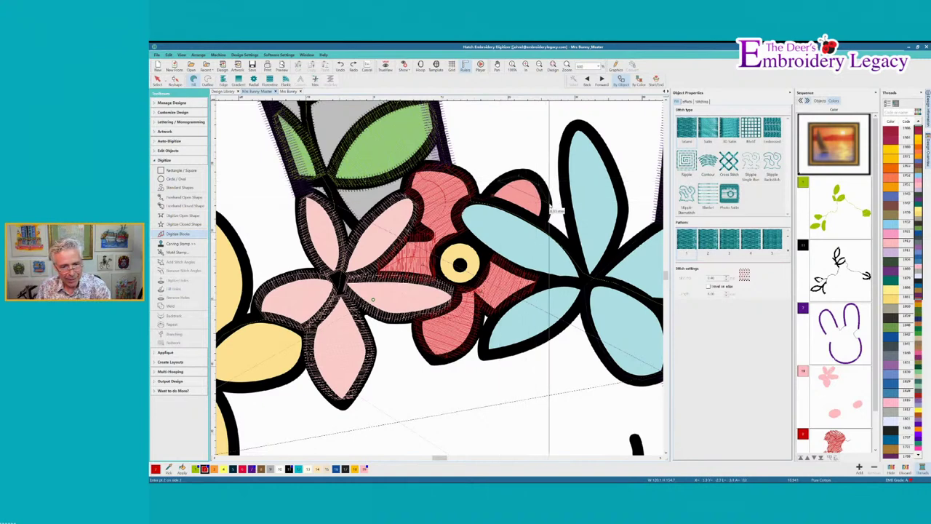
click(547, 223)
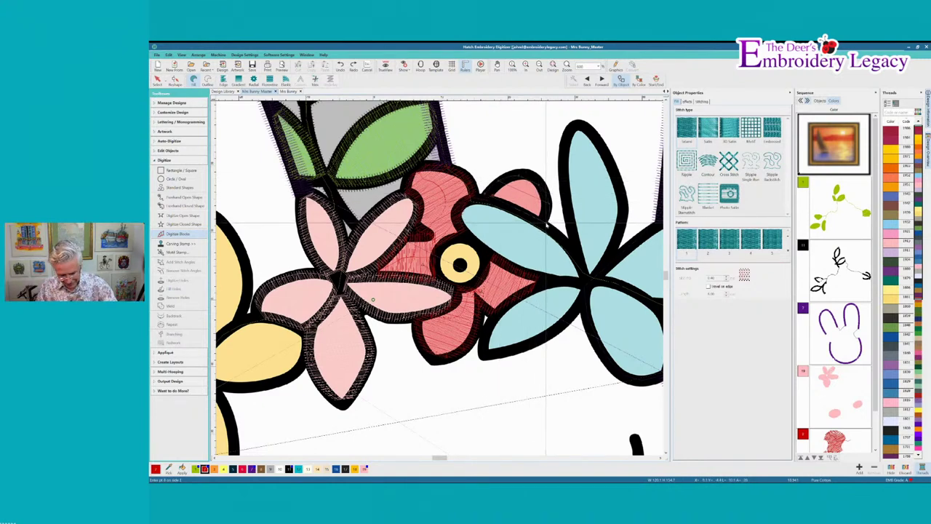
key(Return)
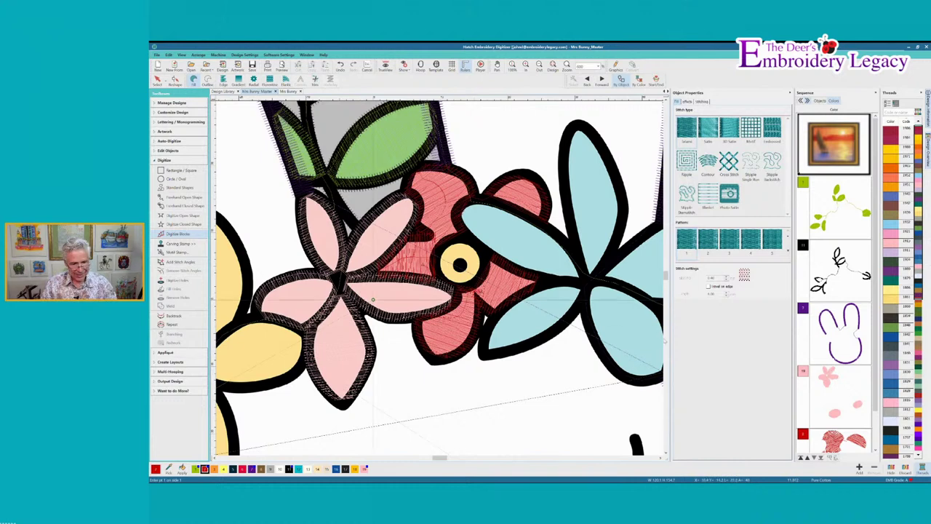
- Preview the whole design in TrueView and fill the bunny's heart-shaped nose with Digitize Blocks
key(t)
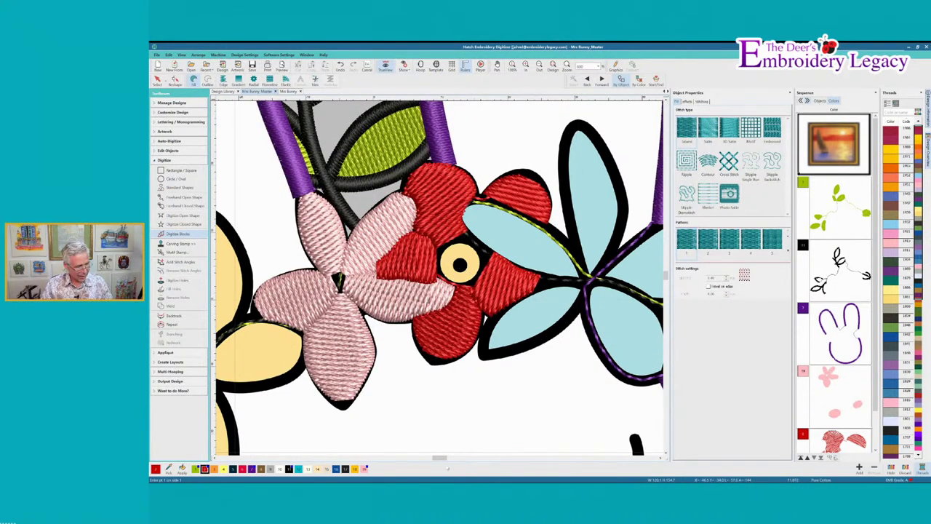
key(0)
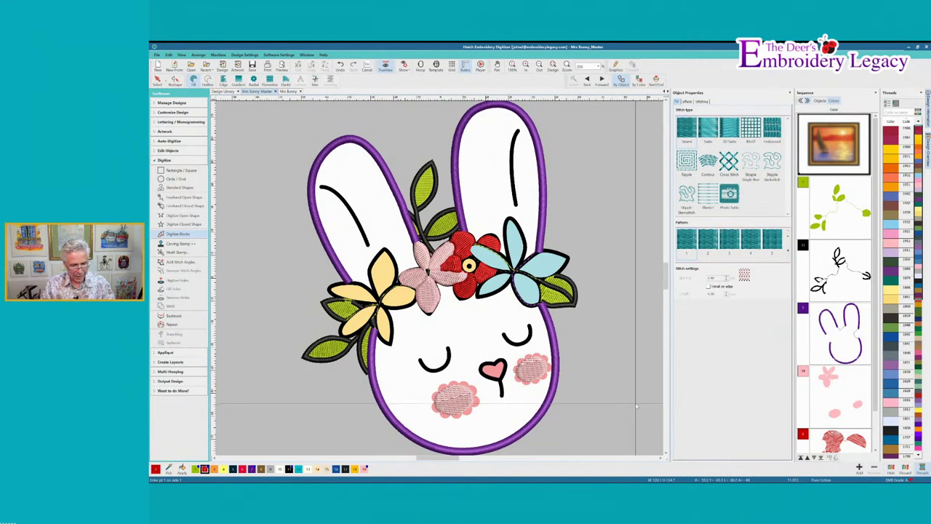
key(v)
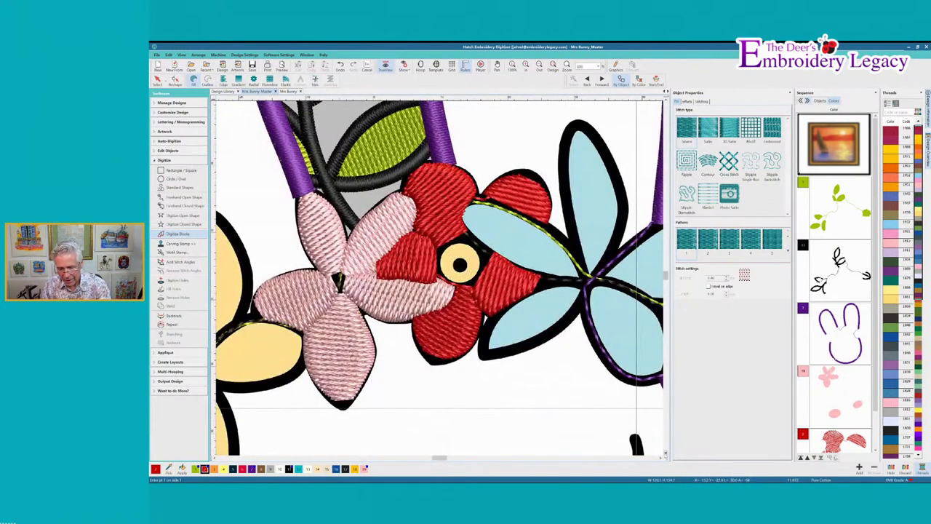
scroll(665, 453, down, 10)
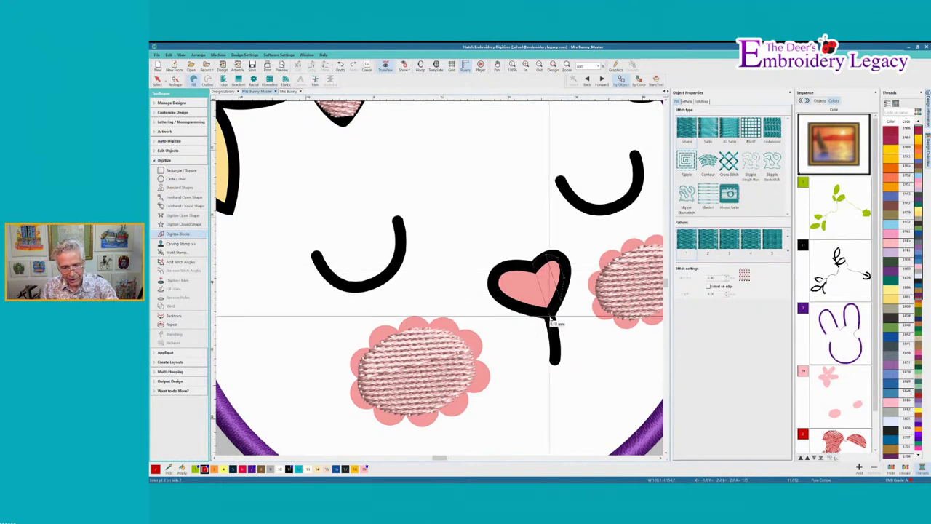
click(500, 296)
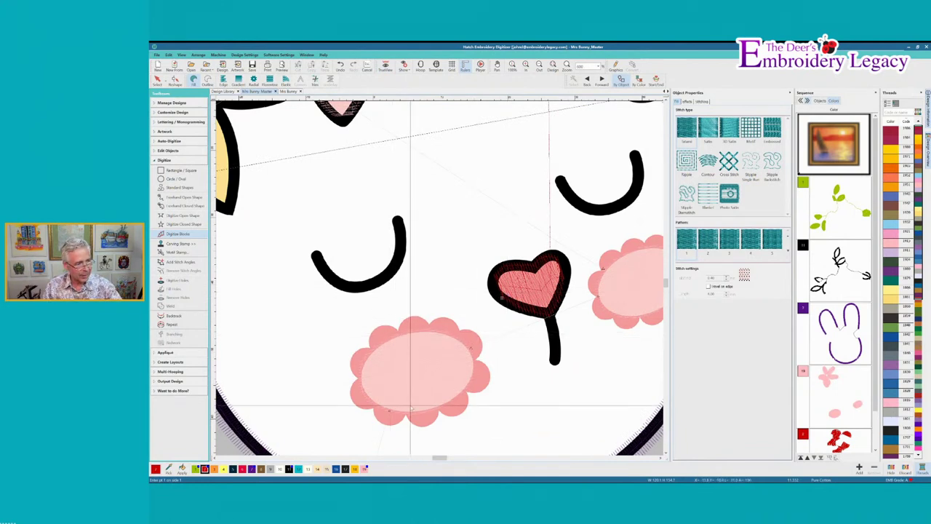
- Digitize a scalloped Satin border around the bunny's lower cheek with Digitize Blocks, and check it in TrueView
click(173, 234)
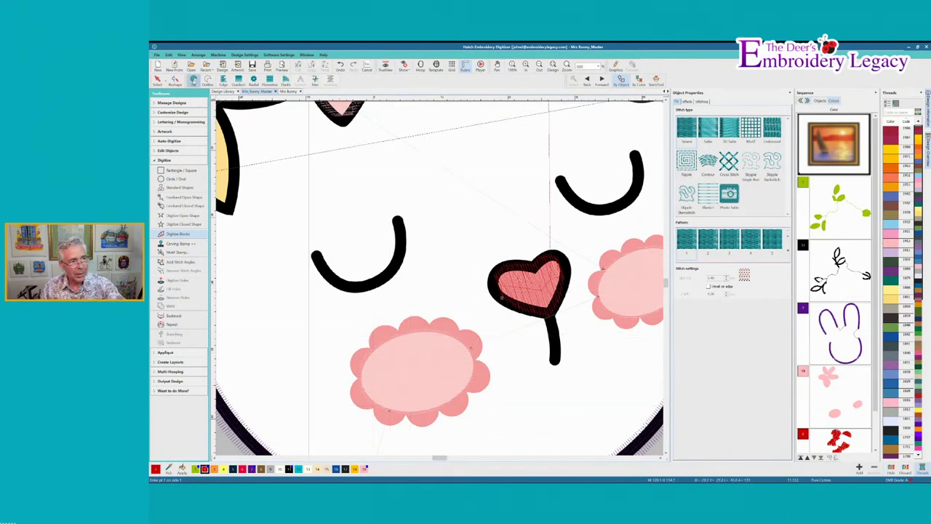
click(400, 337)
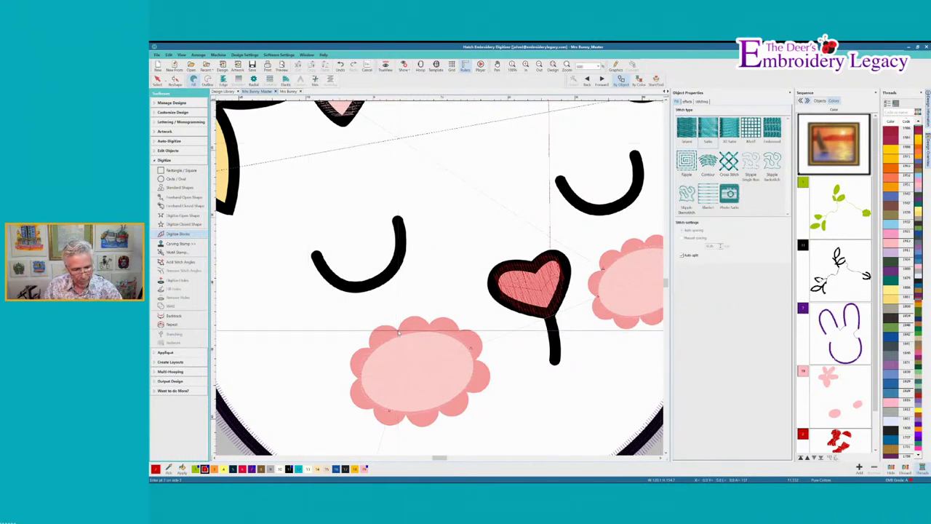
click(429, 334)
click(429, 322)
click(440, 332)
click(446, 318)
click(460, 330)
click(465, 344)
click(478, 336)
click(472, 359)
click(477, 361)
click(471, 378)
click(466, 387)
click(468, 392)
click(452, 399)
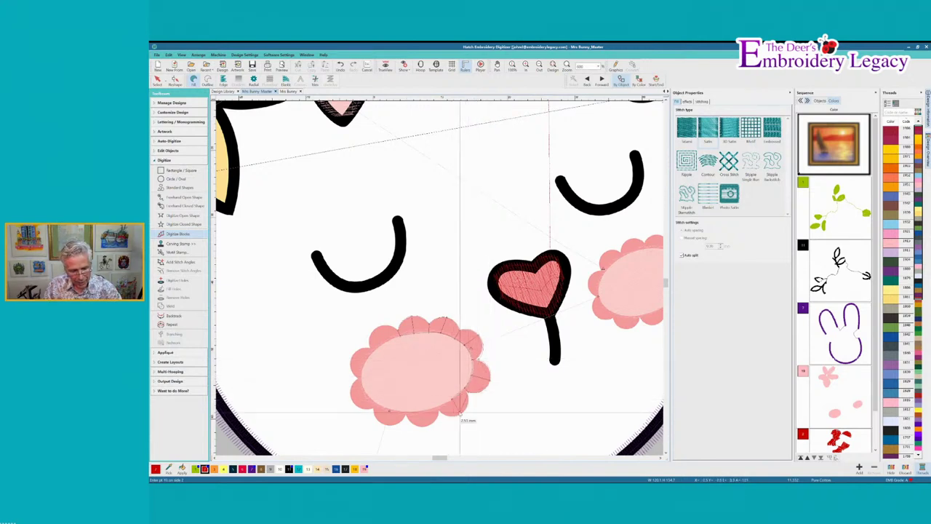
click(460, 413)
click(438, 405)
click(440, 412)
click(424, 410)
click(427, 413)
click(424, 426)
click(408, 410)
click(405, 417)
click(390, 410)
click(385, 423)
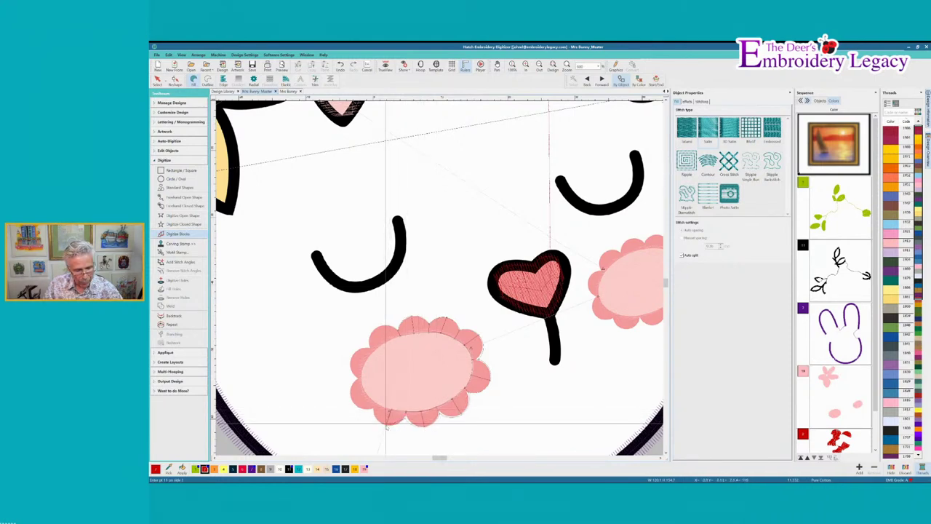
click(379, 403)
click(373, 409)
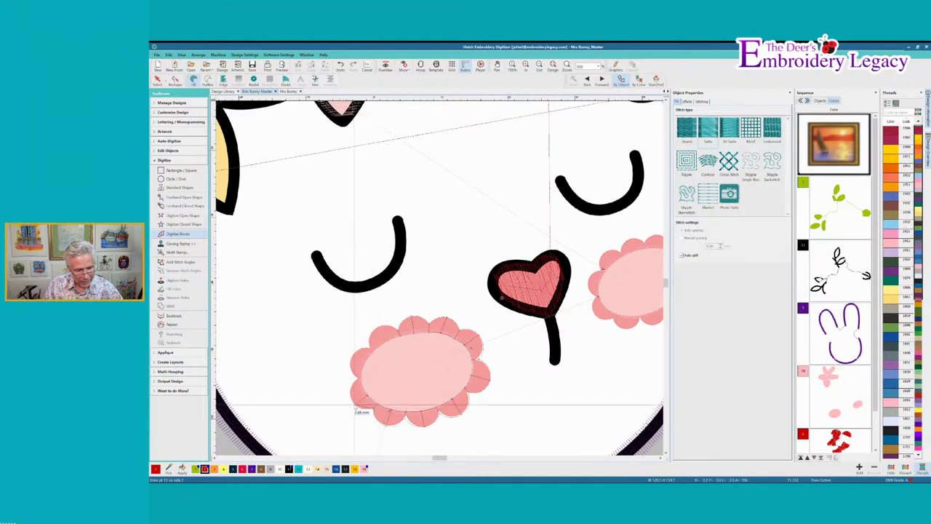
click(354, 404)
click(362, 380)
click(355, 377)
click(353, 355)
click(366, 361)
click(369, 346)
click(380, 345)
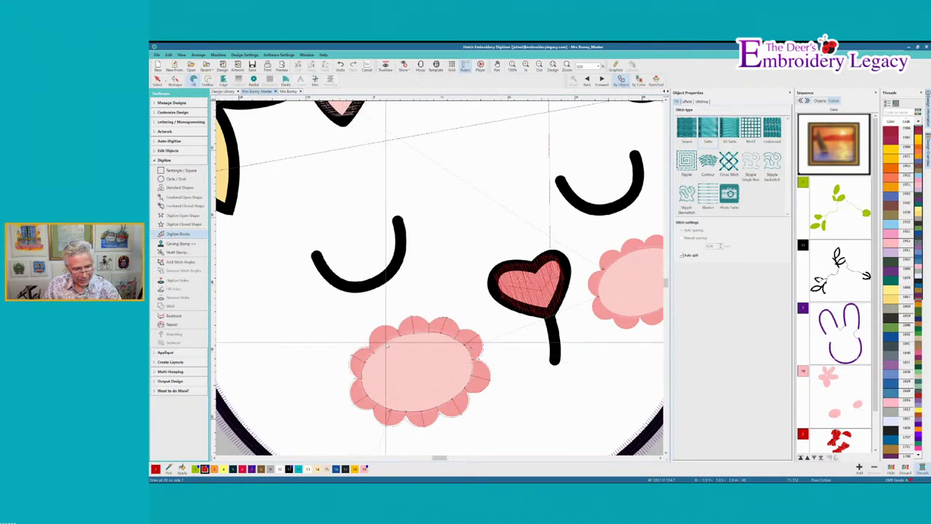
click(376, 327)
click(387, 337)
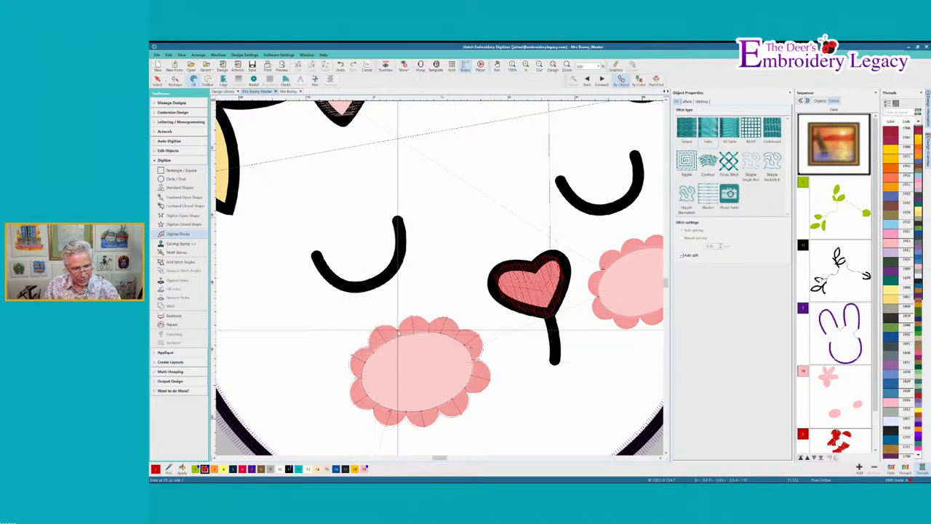
key(Return)
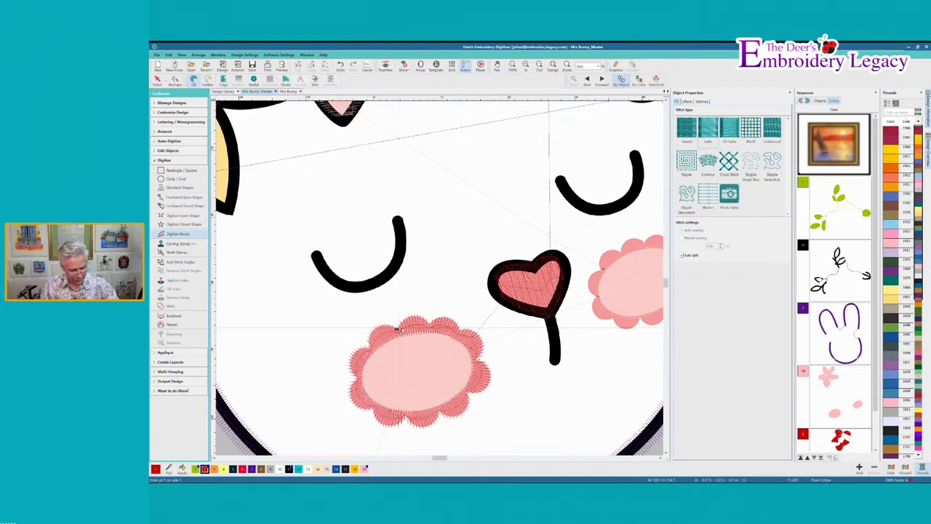
key(t)
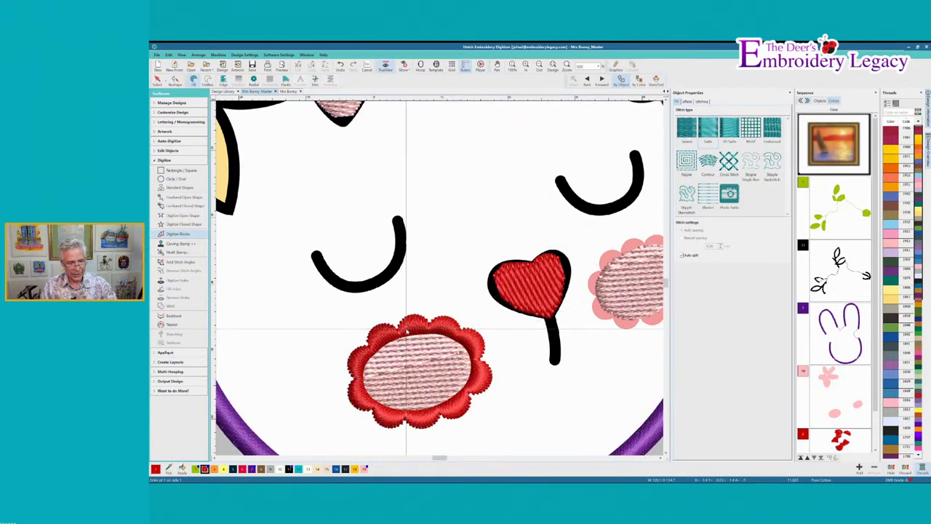
key(t)
- Digitize a scalloped Satin border around the cheek nearest the face outline with Digitize Blocks, and check it in TrueView
click(660, 458)
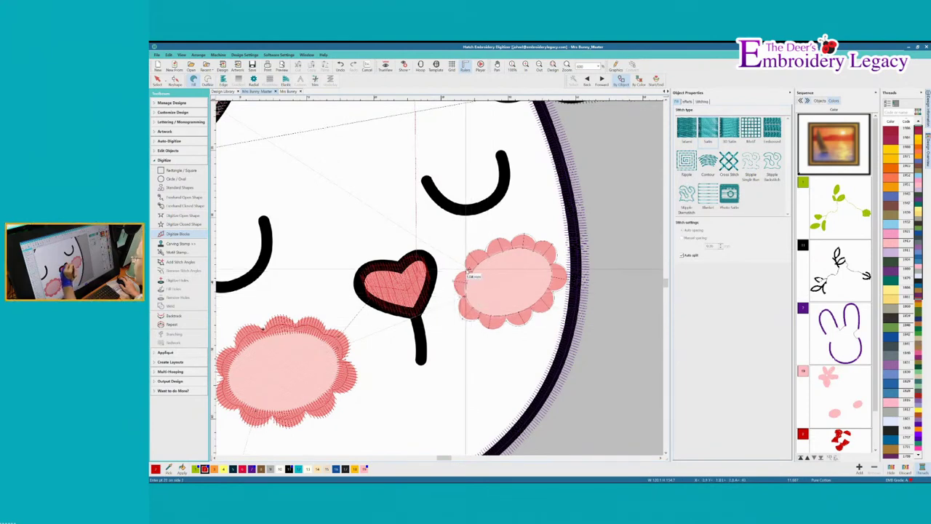
key(Return)
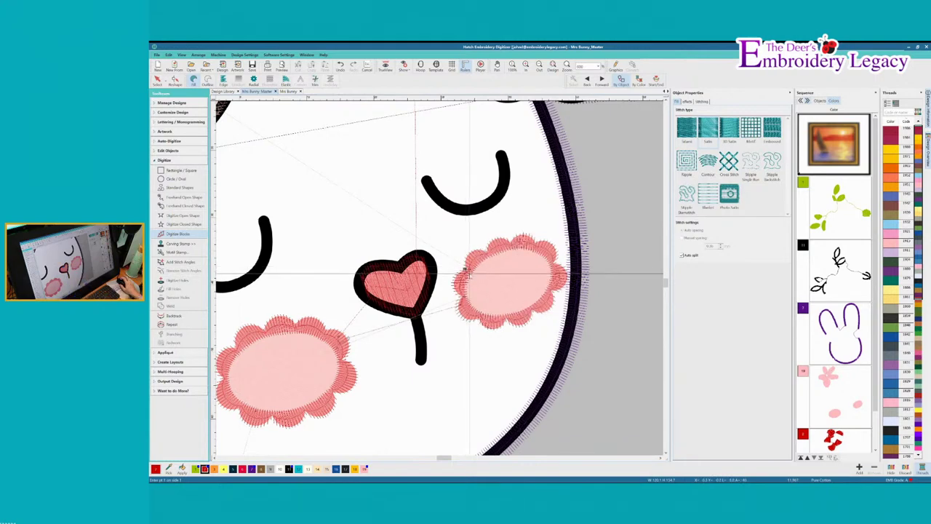
key(t)
key(t)
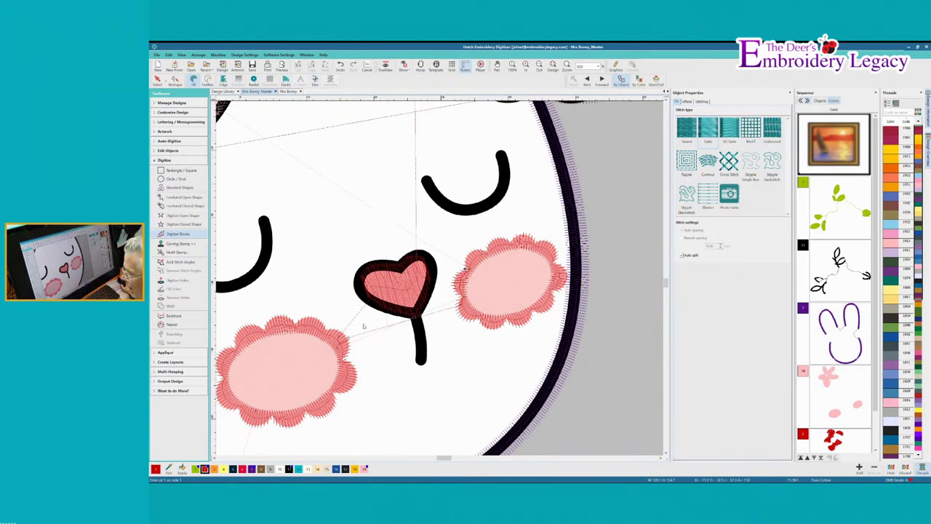
- Fill the coral flower's round center with Digitize Blocks, using Tatami stitch and the golden yellow thread color
scroll(363, 249, up, 5)
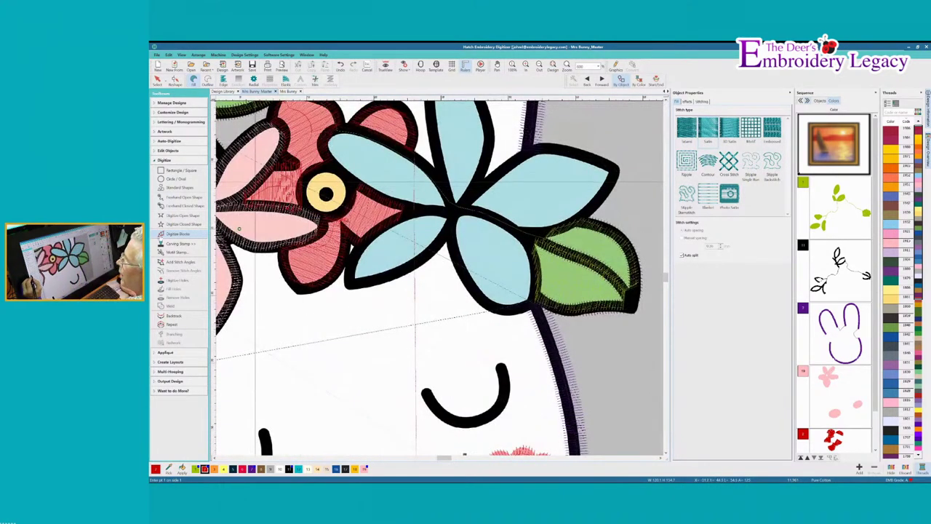
click(686, 129)
click(355, 469)
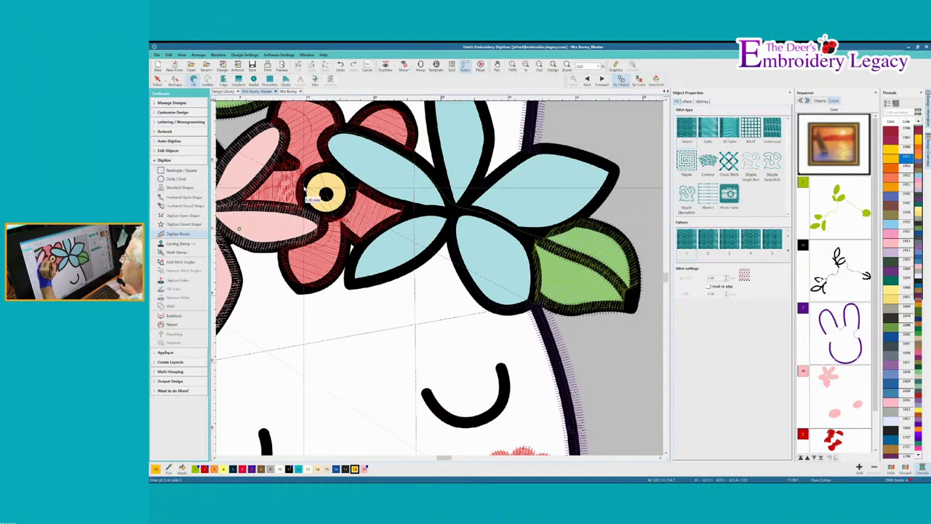
key(Return)
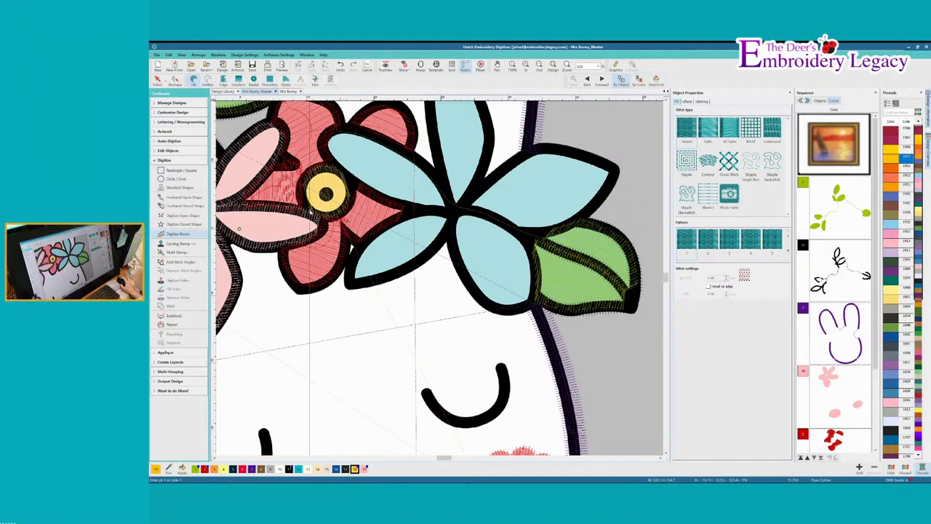
- Digitize an open Single Run line from the coral flower's center across the light pink flower to the yellow flower's nearest petal
click(167, 215)
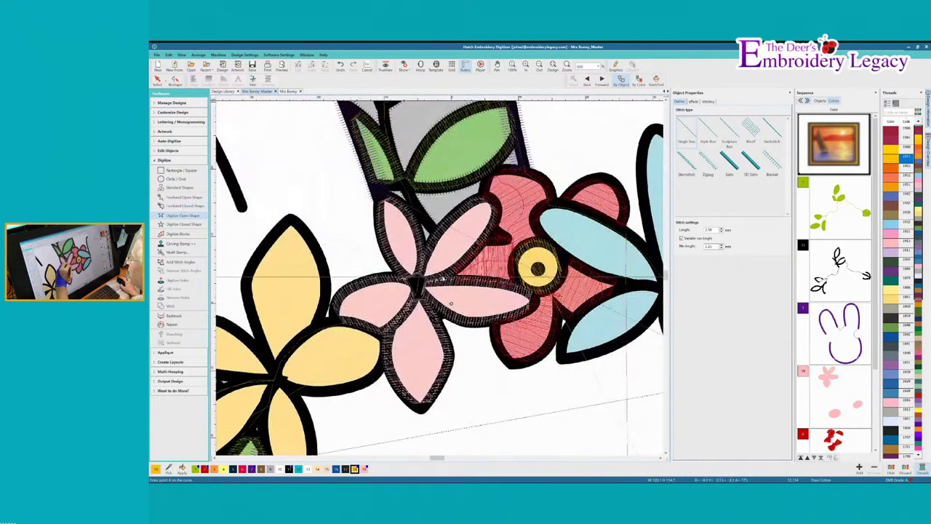
click(403, 316)
click(390, 332)
click(380, 336)
- Fill the yellow flower's petal touching the light pink flower with Digitize Blocks, and turn on TrueView
click(186, 233)
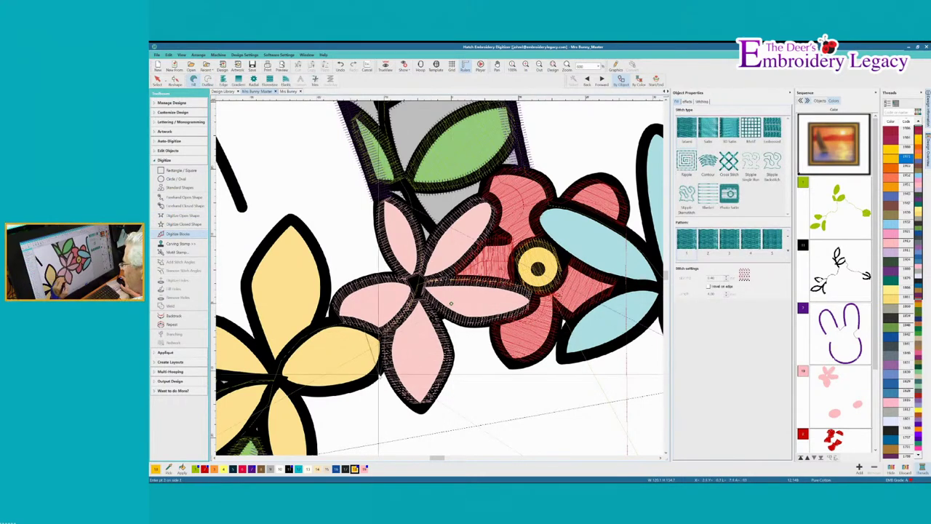
key(t)
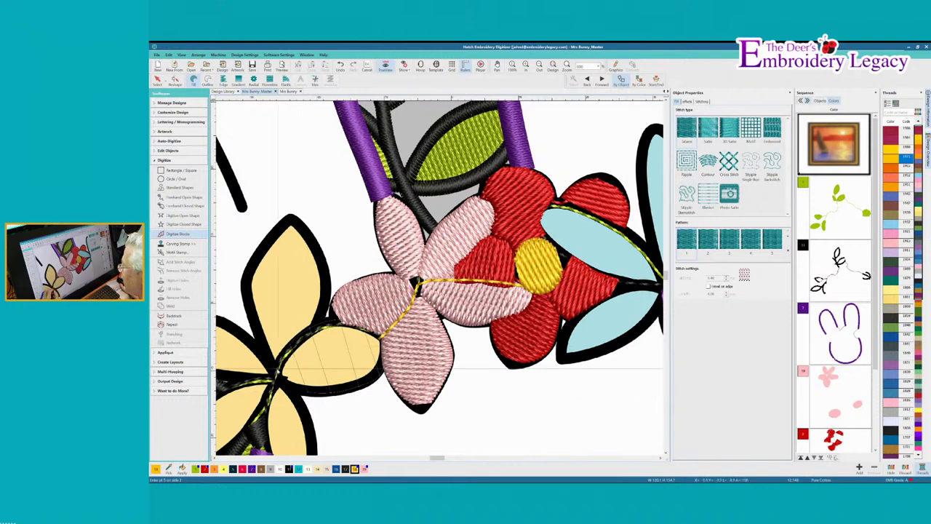
key(Return)
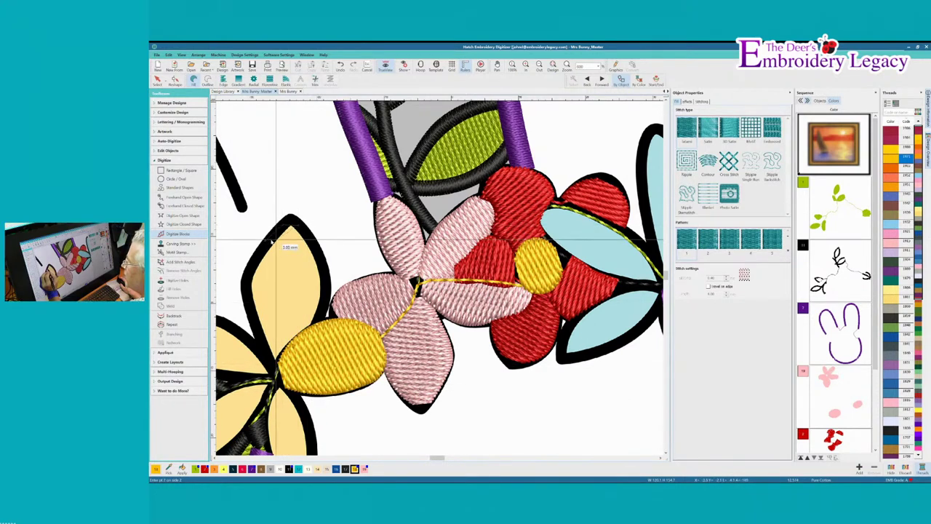
- Fill the yellow flower's upright top petal with Digitize Blocks
click(249, 266)
click(321, 259)
click(243, 288)
click(328, 286)
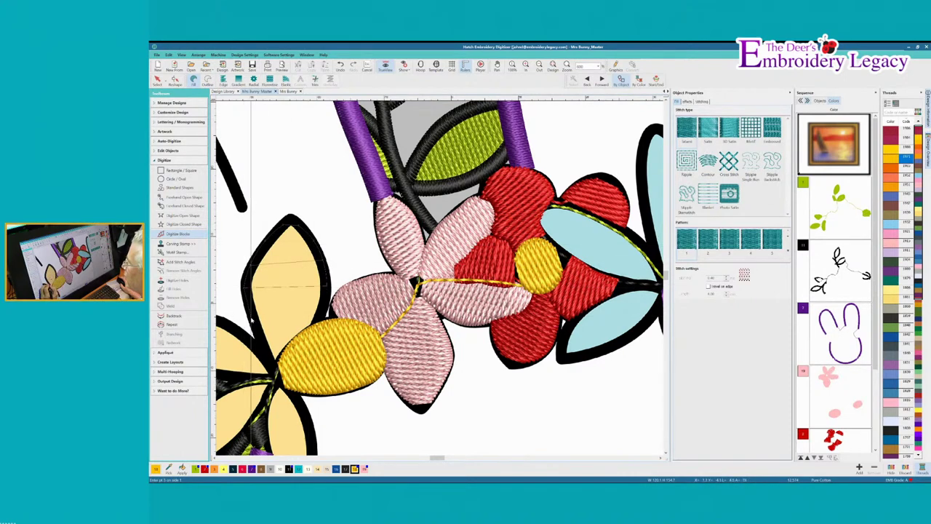
click(261, 341)
click(300, 337)
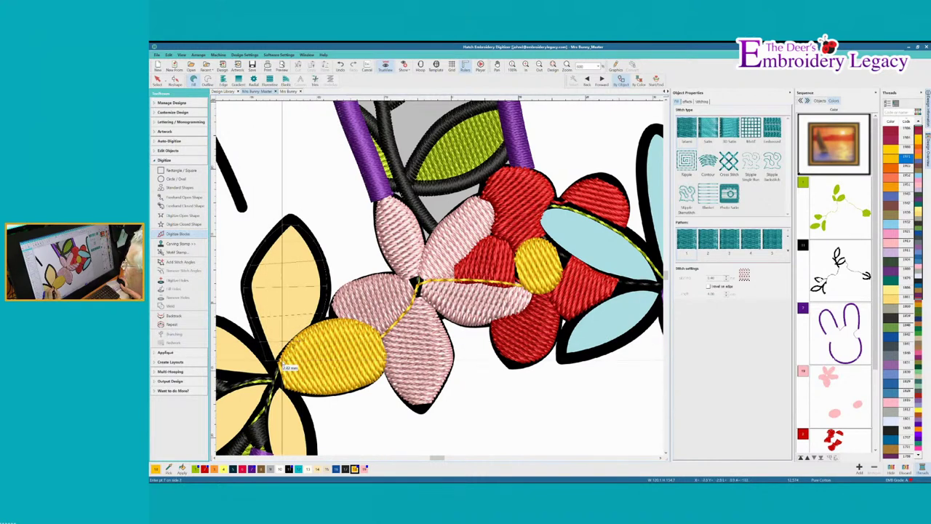
key(Return)
- Fill the yellow flower's upper-left petal, below the ear outline, with Digitize Blocks
scroll(315, 330, left, 5)
click(315, 327)
click(312, 339)
click(330, 319)
click(323, 354)
click(352, 317)
click(352, 317)
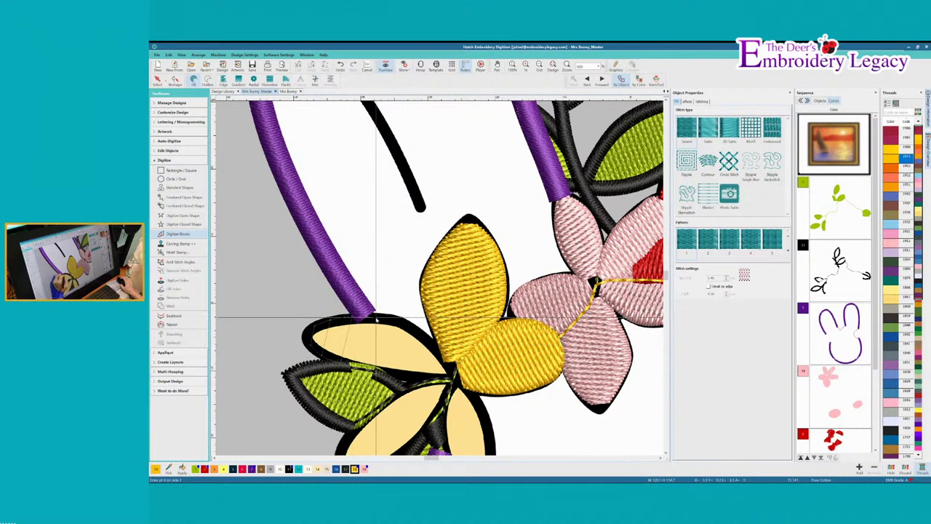
click(363, 368)
click(400, 318)
click(390, 373)
click(425, 338)
key(Return)
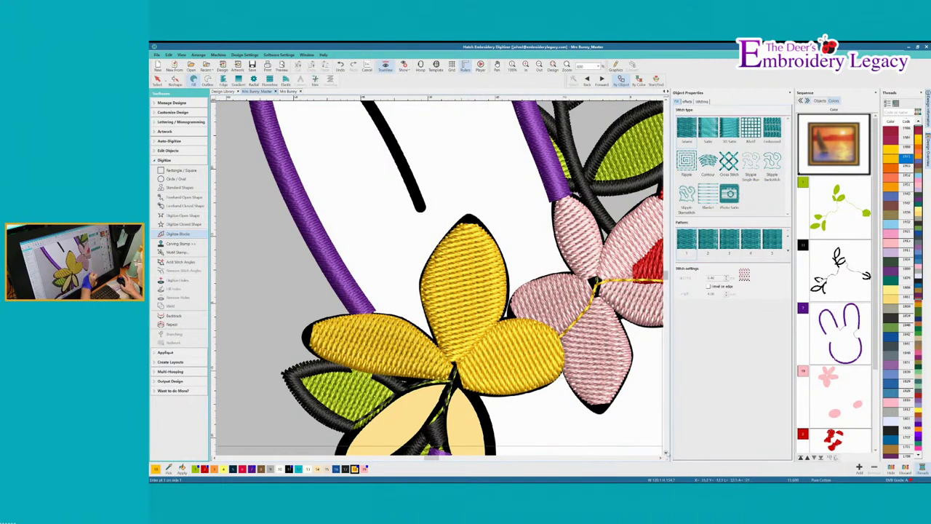
- Fill the yellow flower's two remaining lower petals with Digitize Blocks
scroll(437, 276, down, 3)
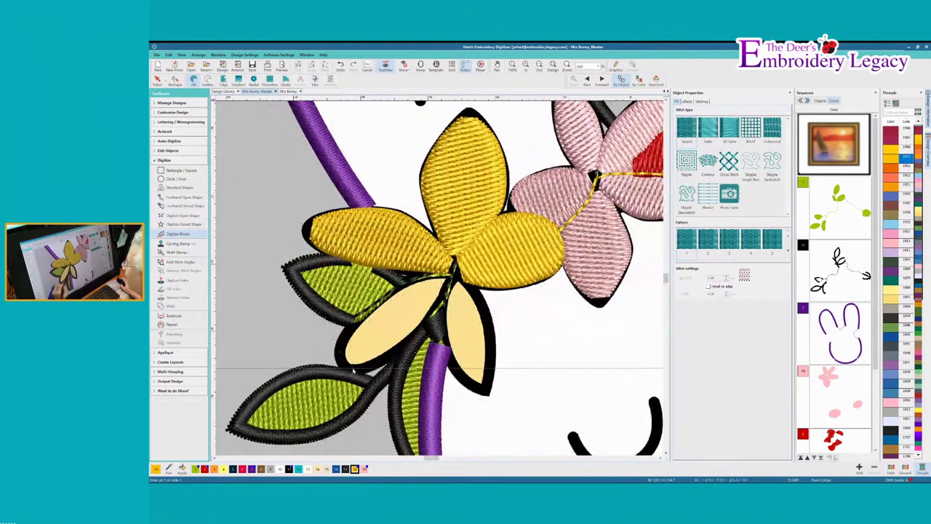
click(391, 355)
click(391, 292)
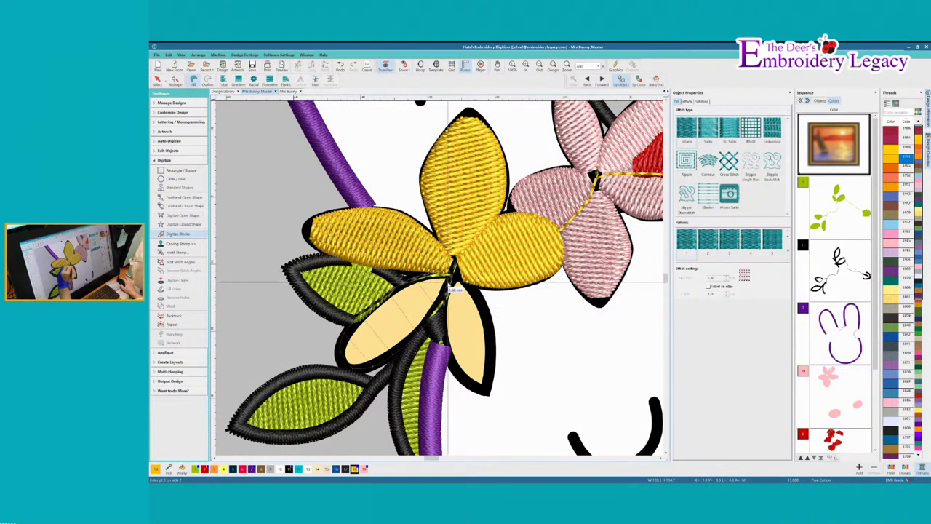
key(Return)
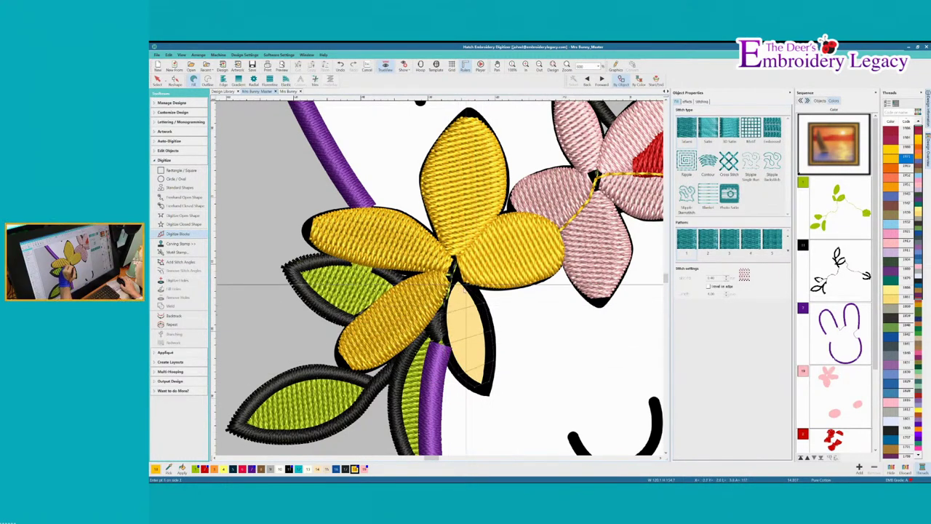
key(Return)
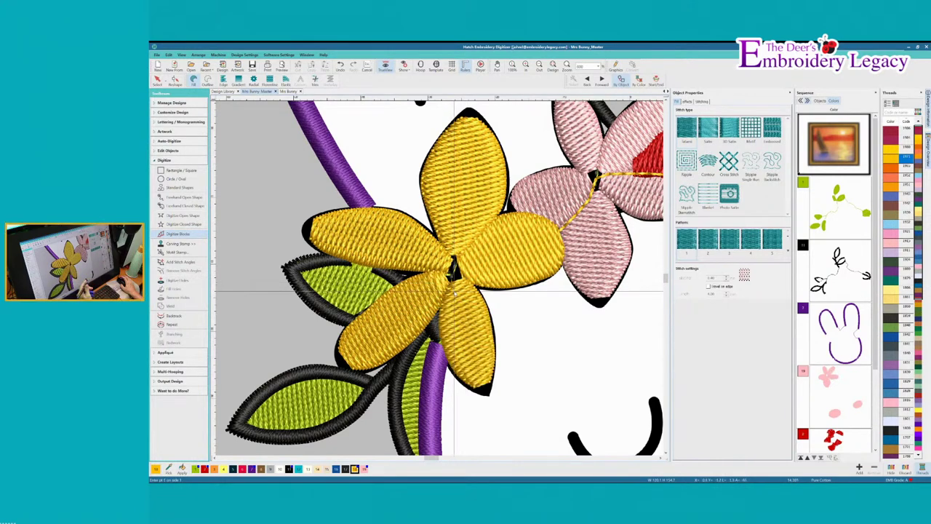
- Choose the teal thread color and fill the light blue flower's lower-left petal, beside the coral flower, with Digitize Blocks
key(0)
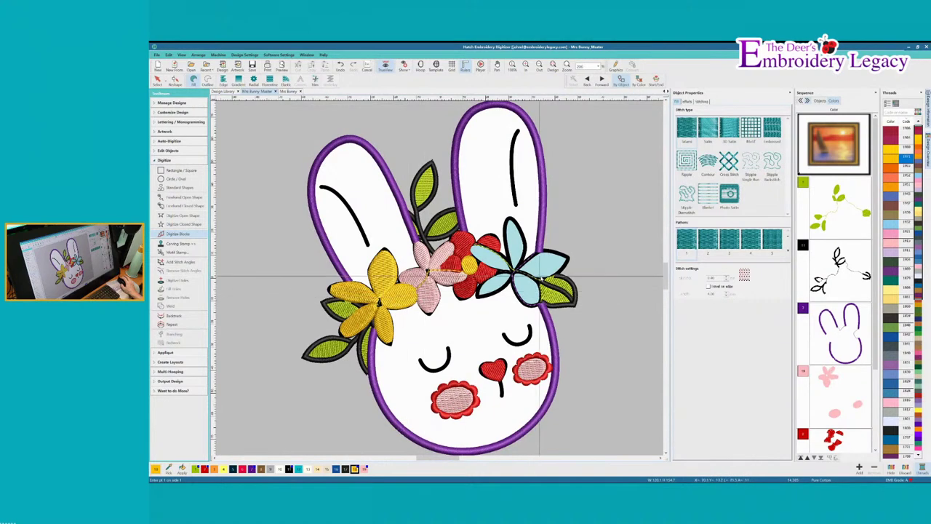
key(v)
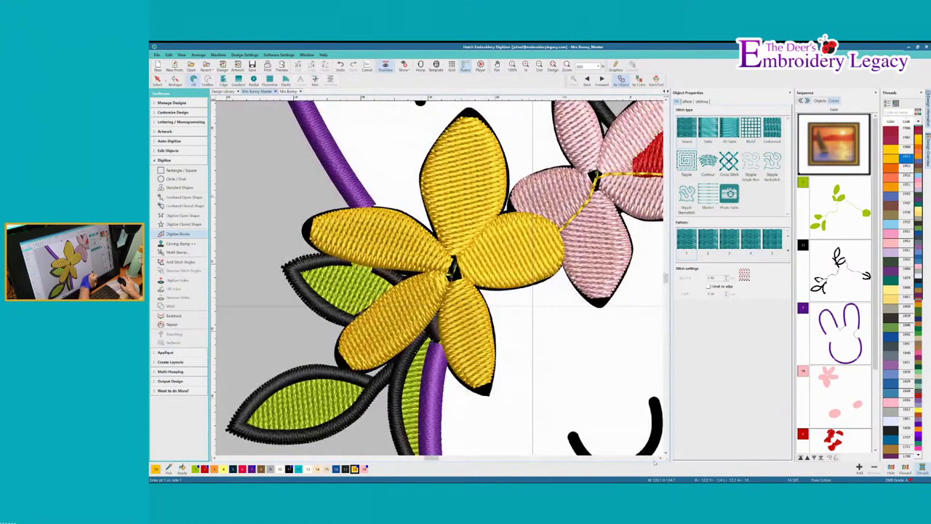
click(660, 458)
click(660, 458)
click(660, 457)
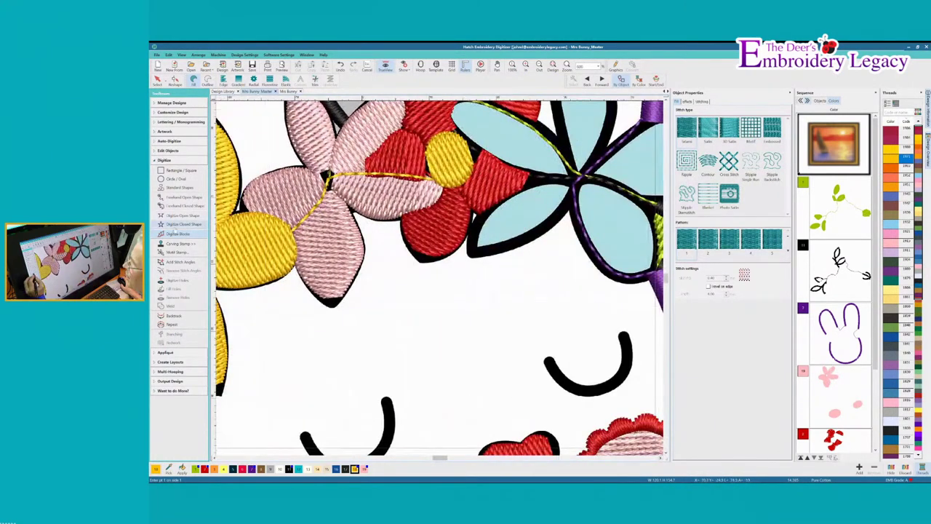
click(298, 468)
click(479, 250)
click(481, 221)
click(493, 248)
click(501, 205)
click(526, 236)
click(537, 186)
click(553, 220)
click(565, 186)
click(568, 208)
key(Return)
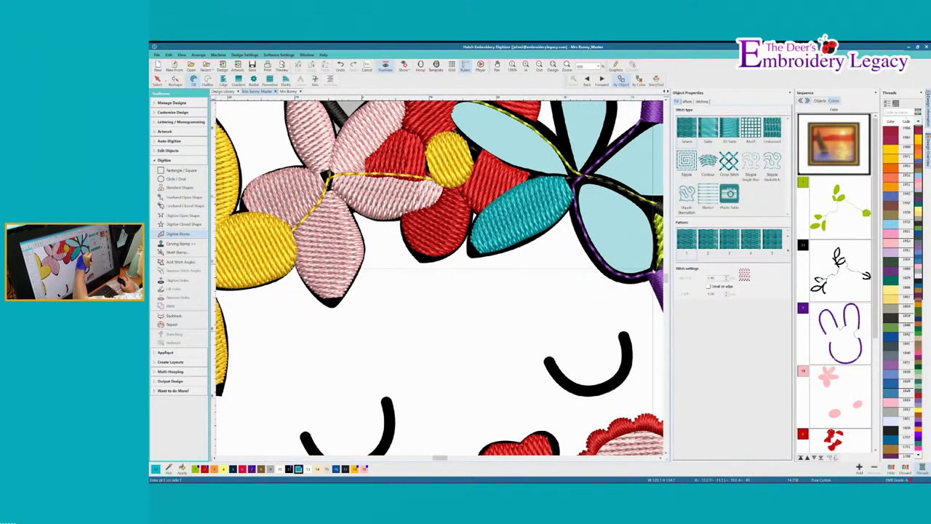
- Fill the blue flower's lower petal, between the face and the green leaf, with Digitize Blocks
click(643, 277)
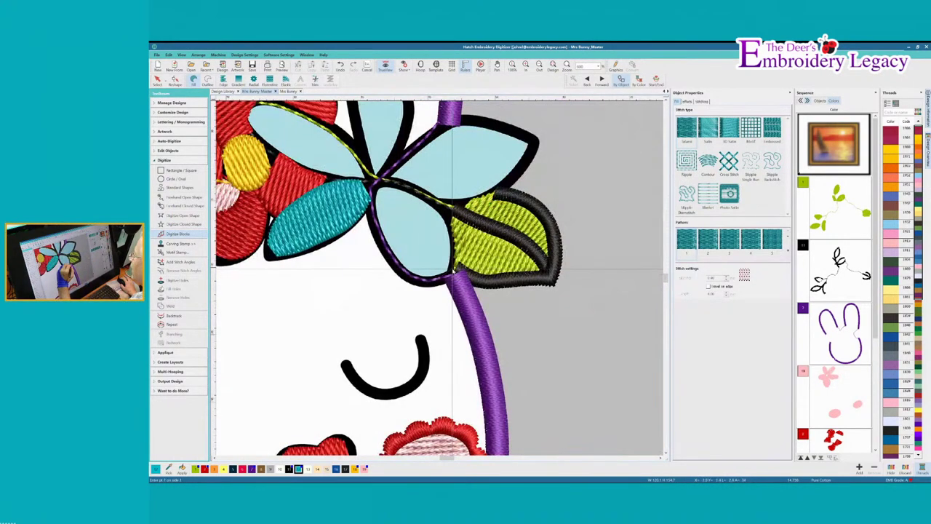
click(449, 249)
click(387, 254)
click(446, 218)
click(376, 229)
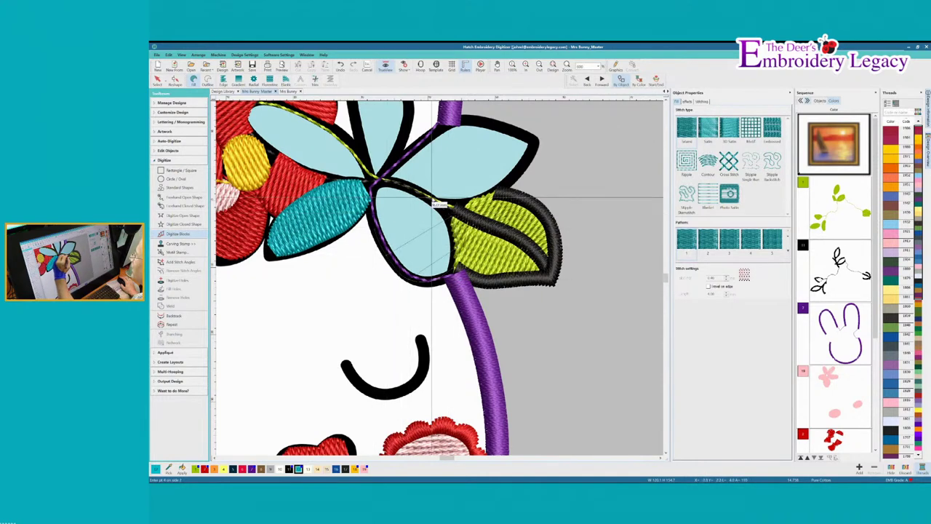
click(375, 205)
click(411, 188)
click(384, 189)
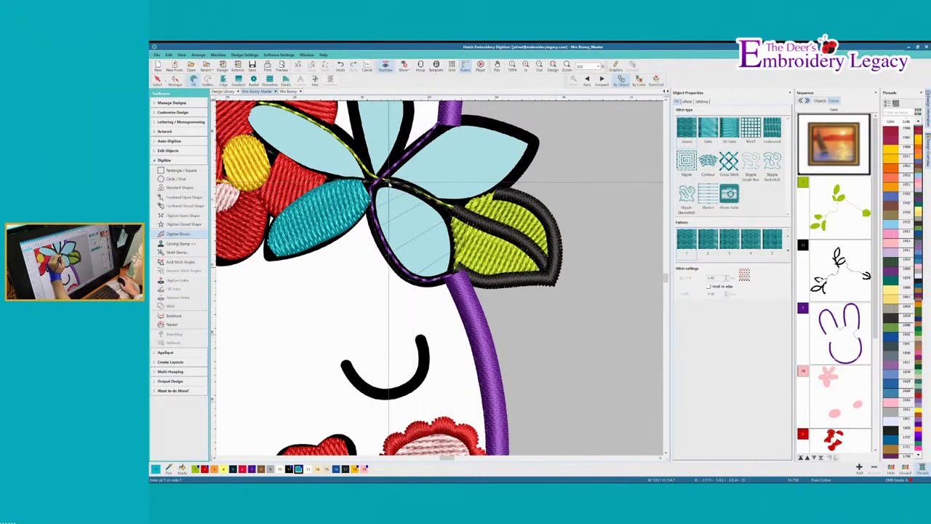
key(Return)
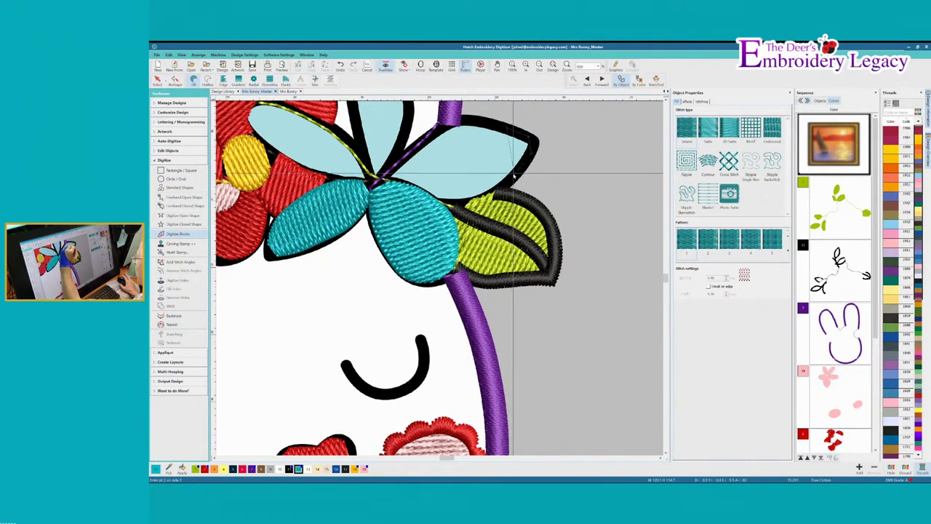
- Fill the blue flower's right petal, above the green leaf, with Digitize Blocks
click(484, 120)
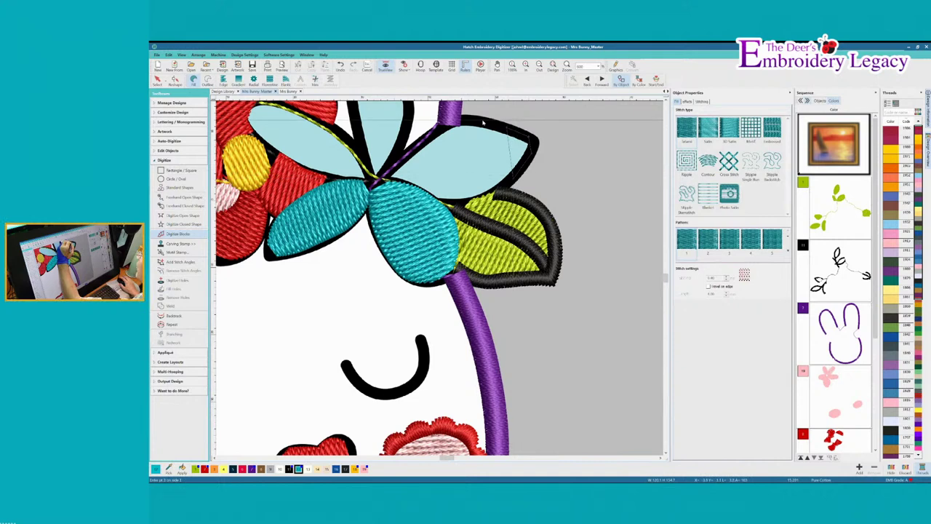
click(494, 190)
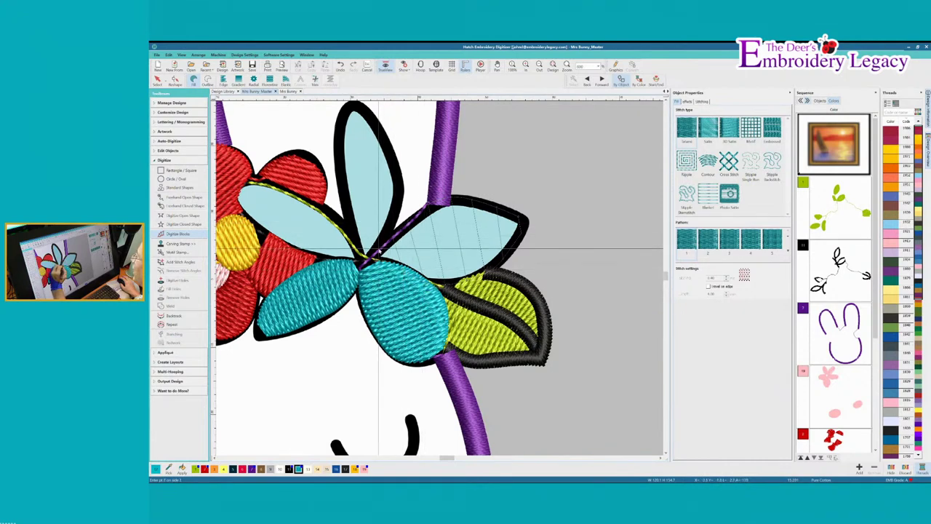
click(382, 261)
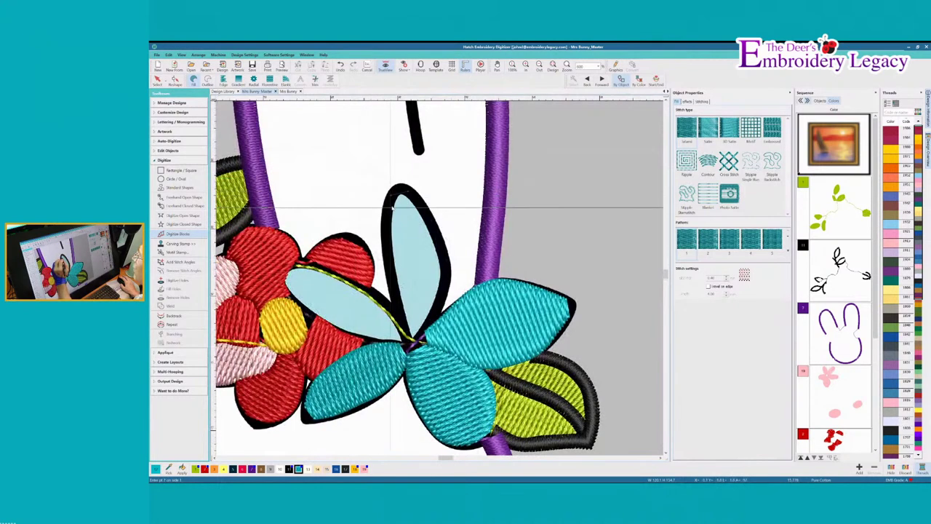
- Fill the blue flower's upright top petal and its petal overlapping the coral flower with Digitize Blocks
click(422, 204)
click(384, 233)
click(434, 227)
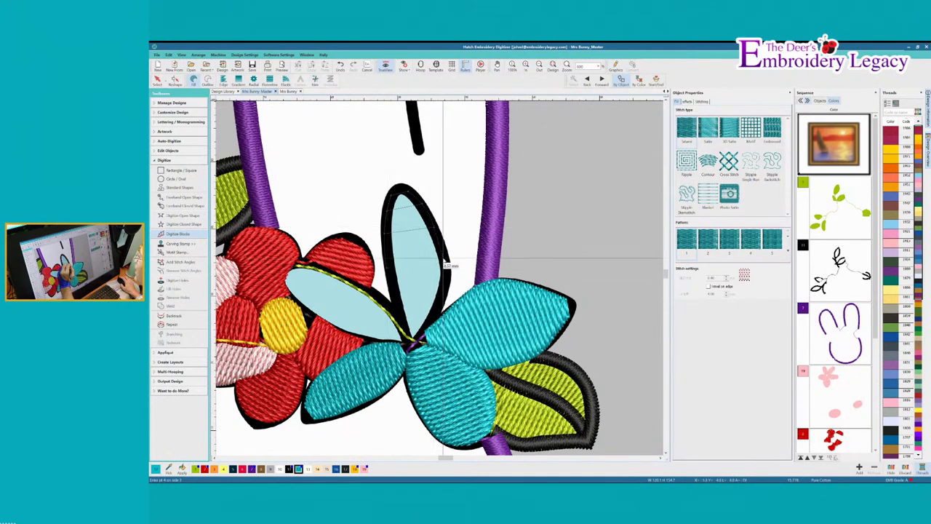
click(394, 296)
click(444, 289)
click(401, 322)
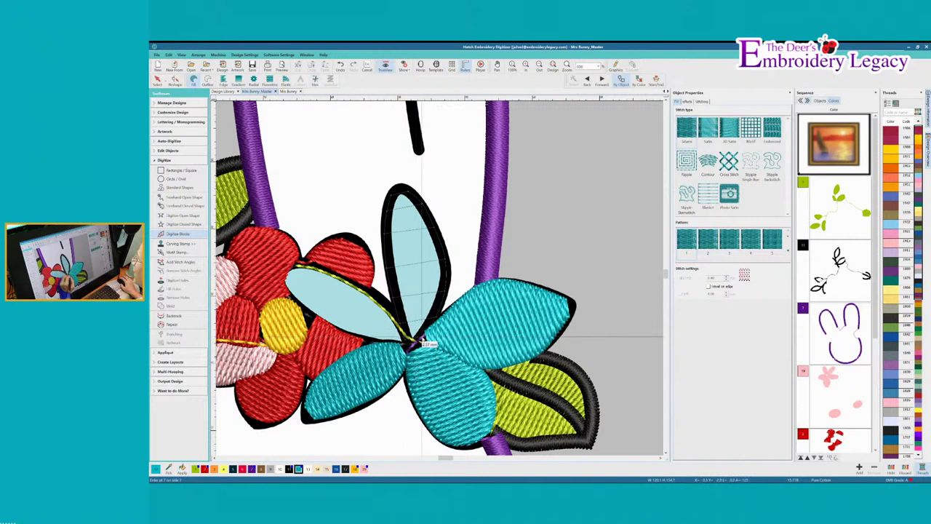
click(419, 338)
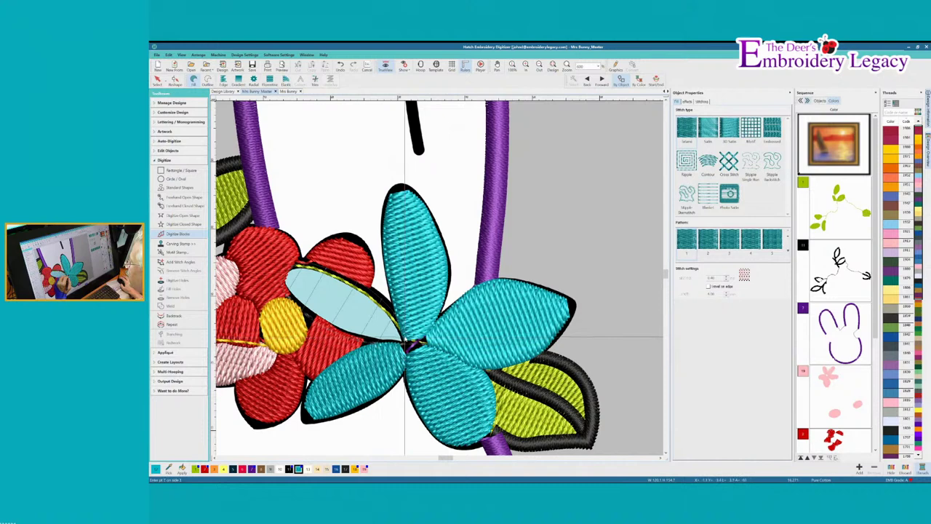
key(Return)
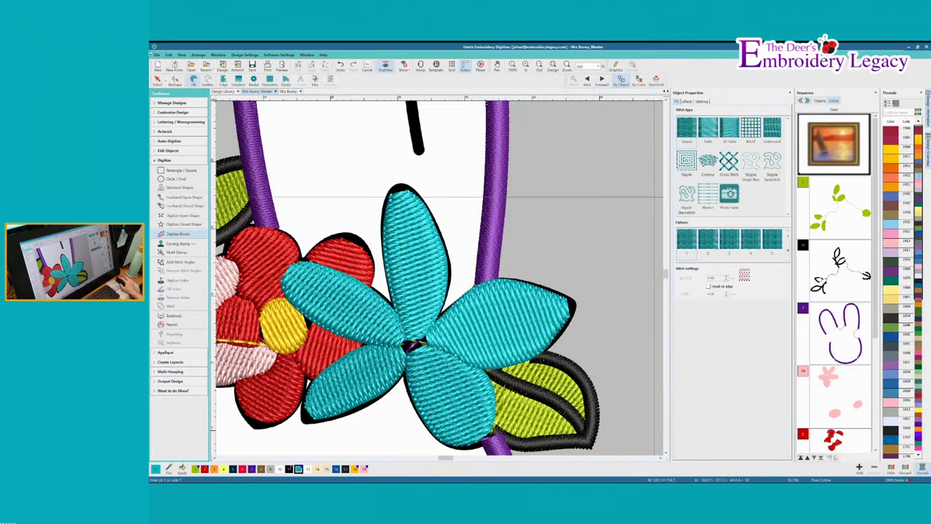
- Try Satin stitch on the teal petal overlapping the coral flower and preview it in TrueView
click(157, 80)
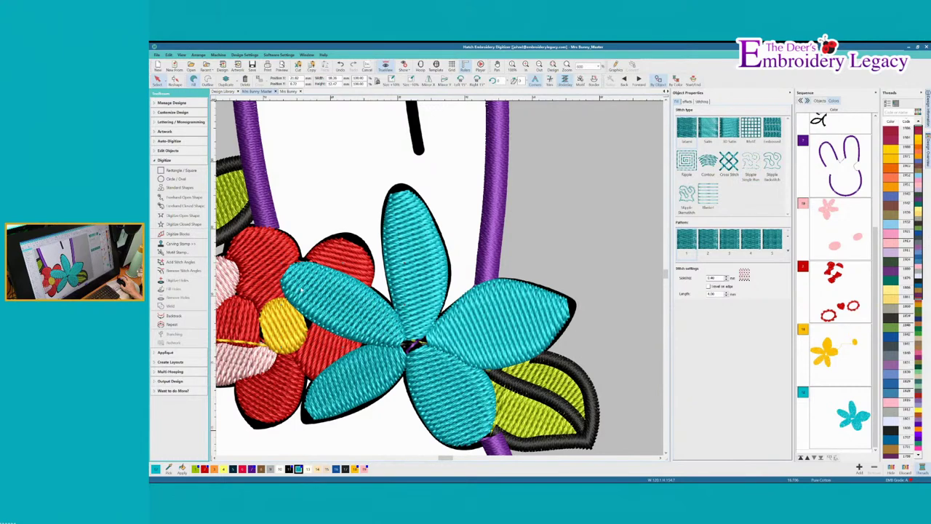
key(t)
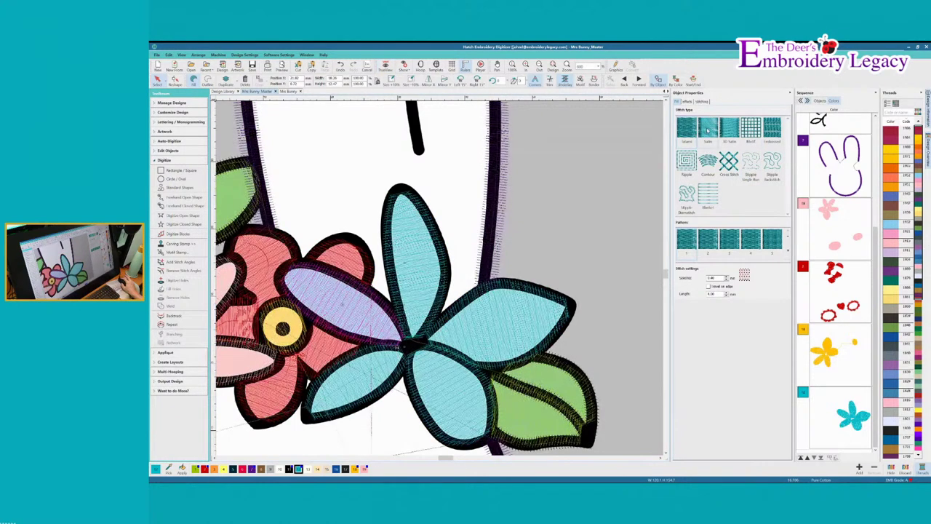
click(707, 130)
key(Escape)
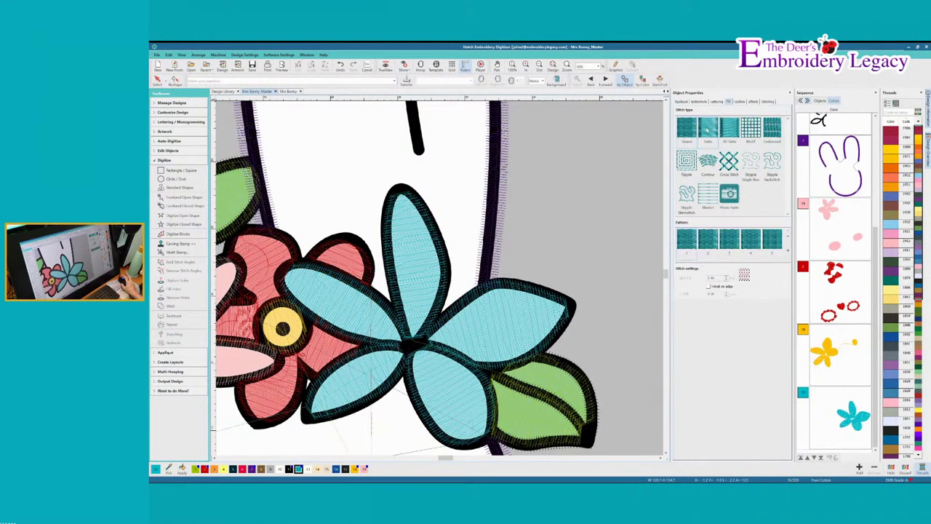
key(t)
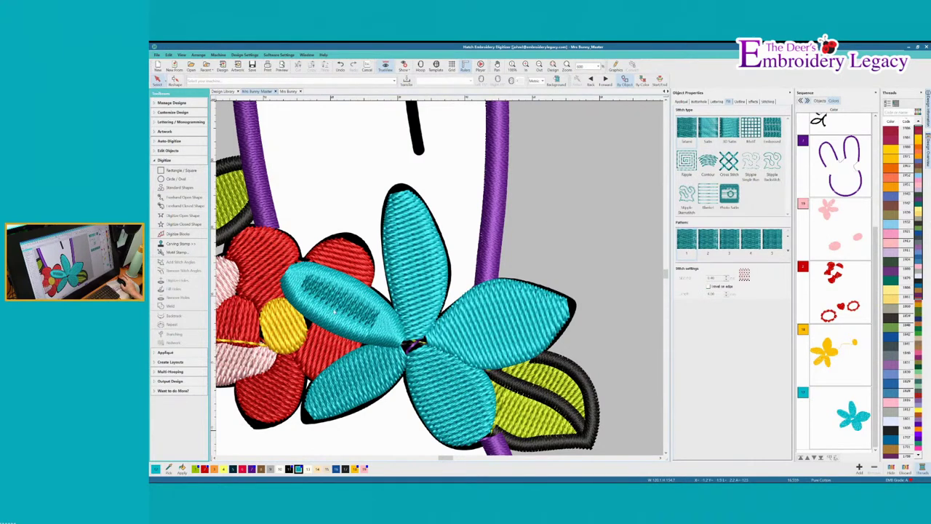
click(334, 309)
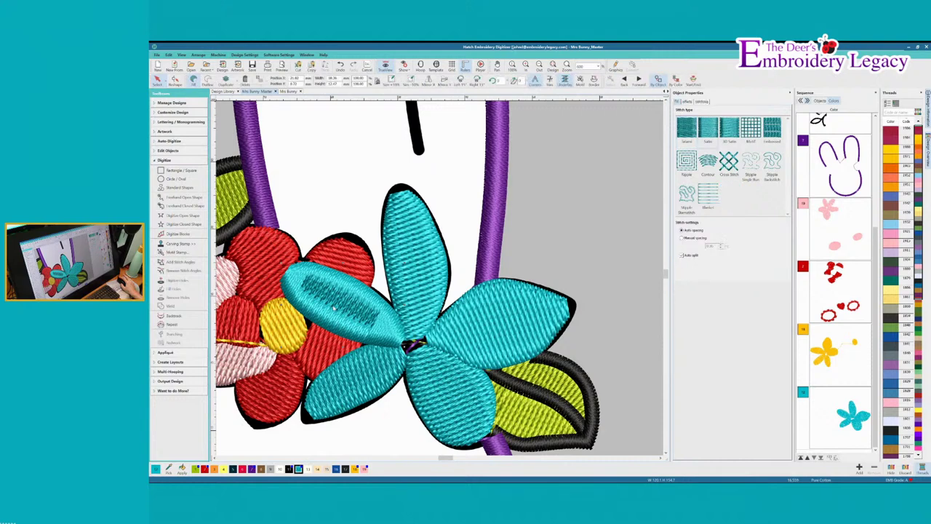
- Turn off Auto split for the satin petal and return its stitch type to Tatami
click(682, 256)
key(t)
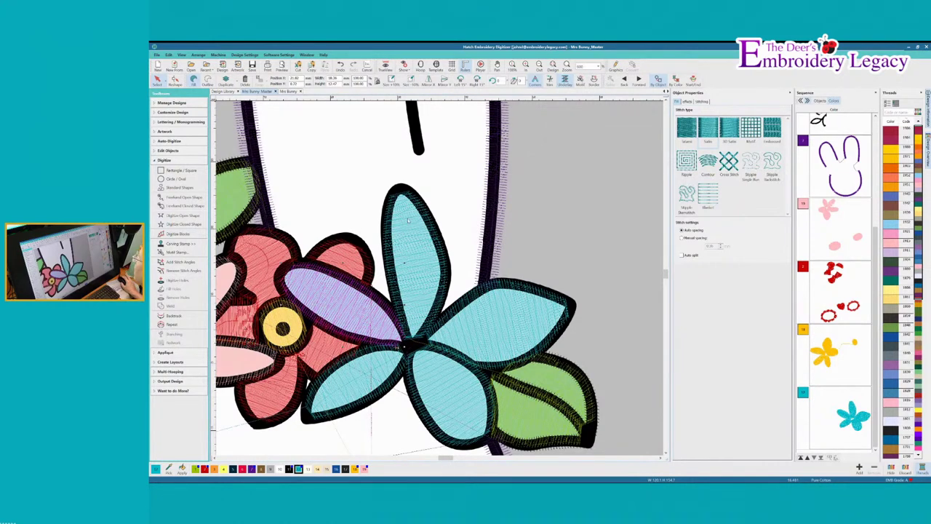
click(686, 131)
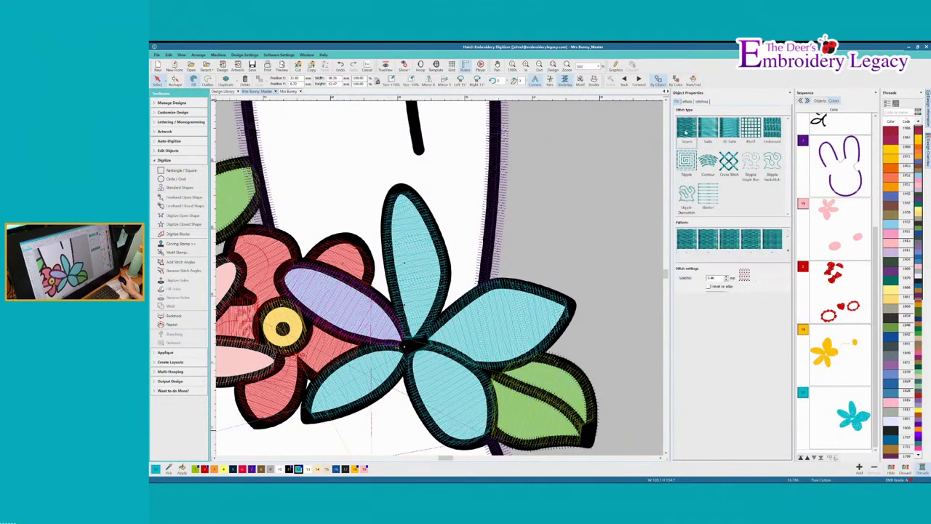
key(t)
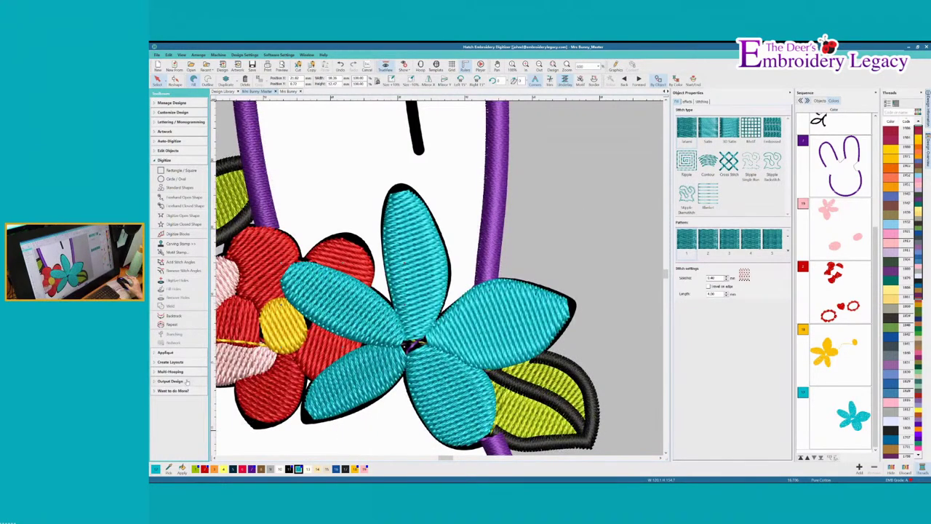
- Select all the digitized embroidery objects and hide them, leaving only the artwork in view
key(0)
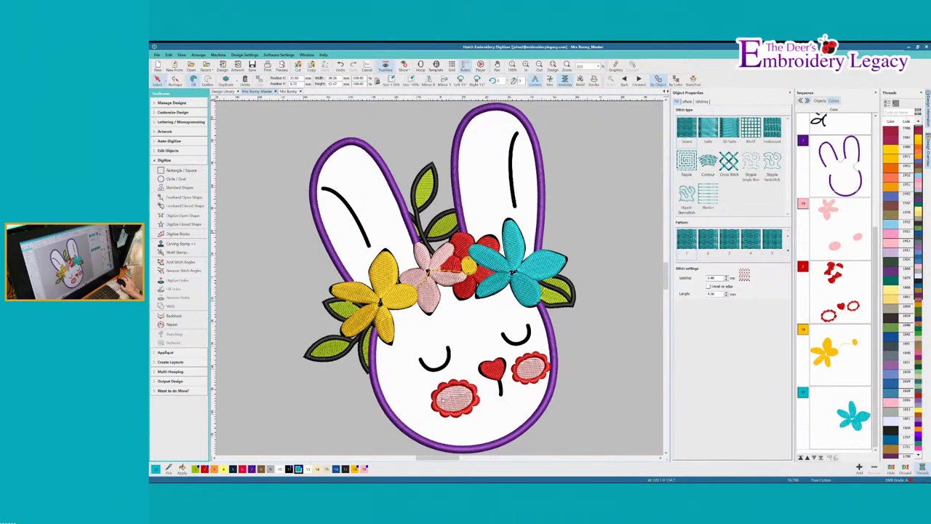
click(620, 369)
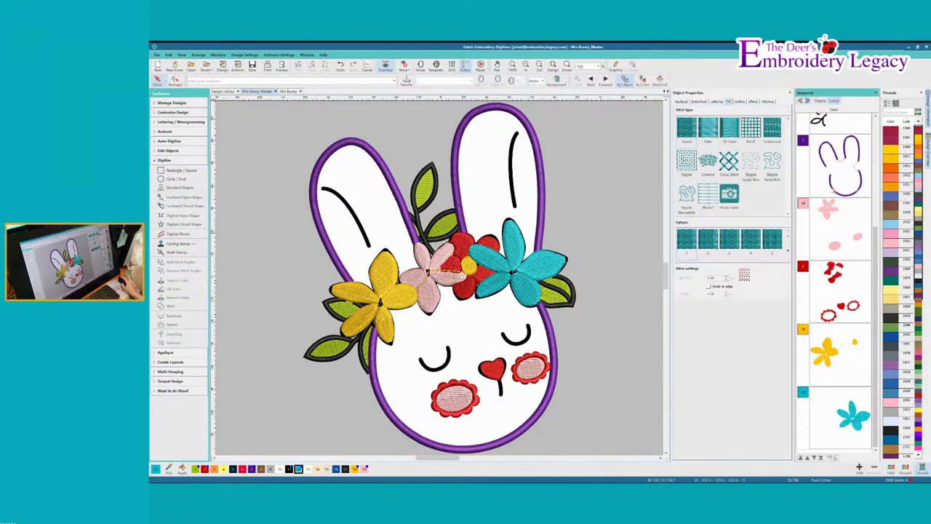
key(ctrl+a)
drag(875, 298, 882, 260)
scroll(836, 283, up, 3)
right_click(833, 215)
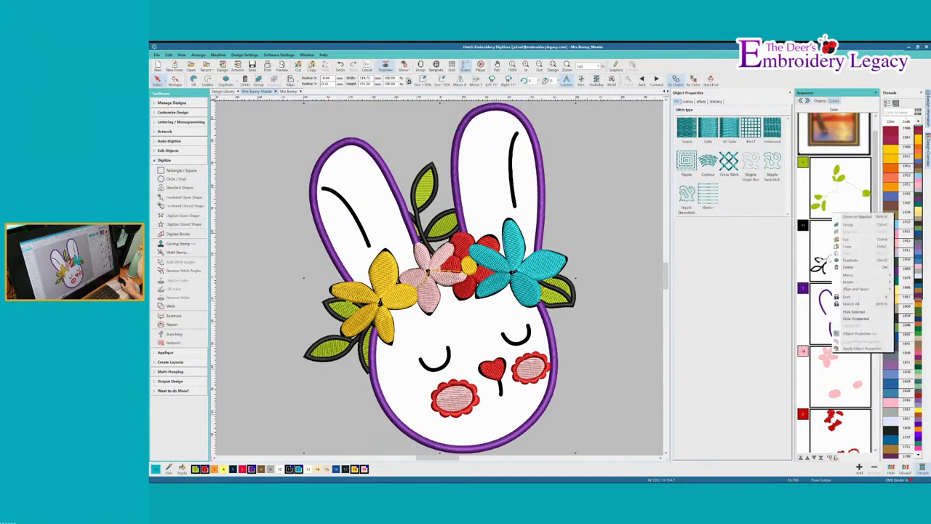
mouse_move(854, 291)
click(853, 311)
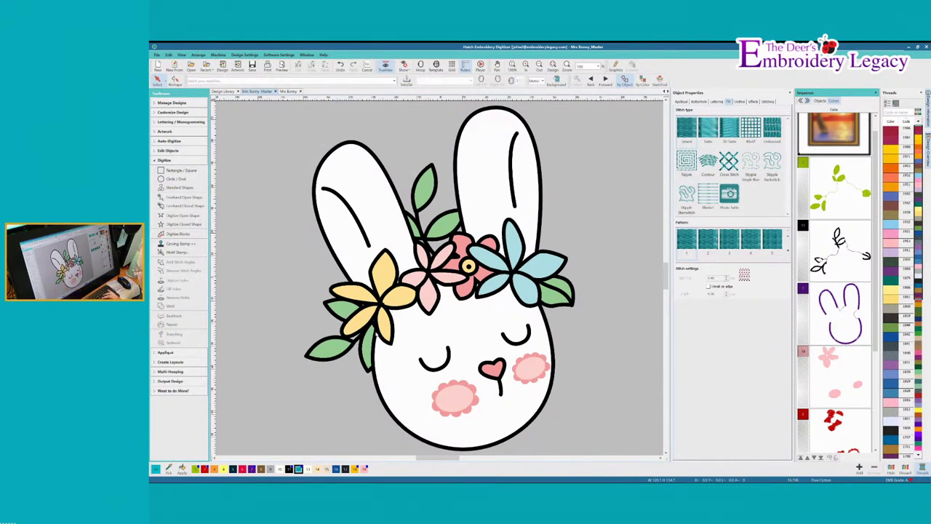
- Set the zoom to 600 over the yellow flower and prepare Digitize Blocks with Satin stitch and the purple thread color
text(f)
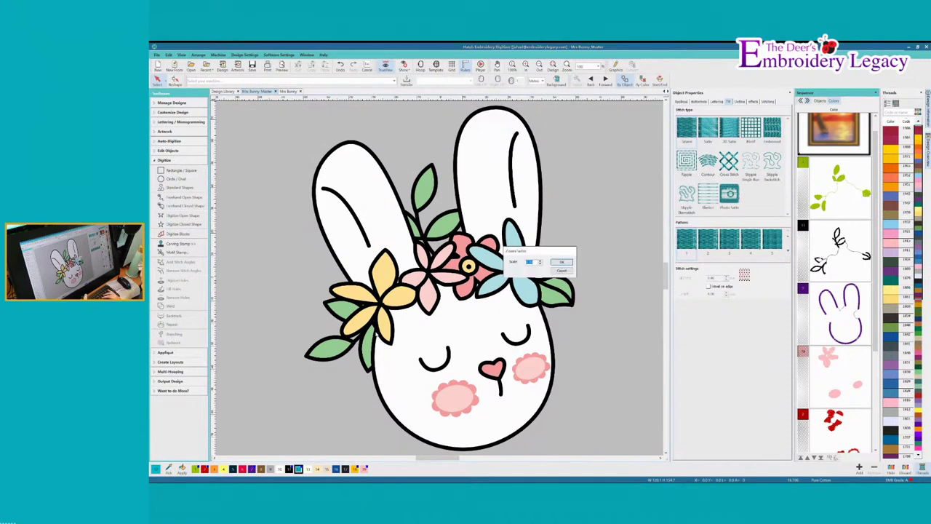
text(600)
key(Return)
click(214, 458)
click(214, 457)
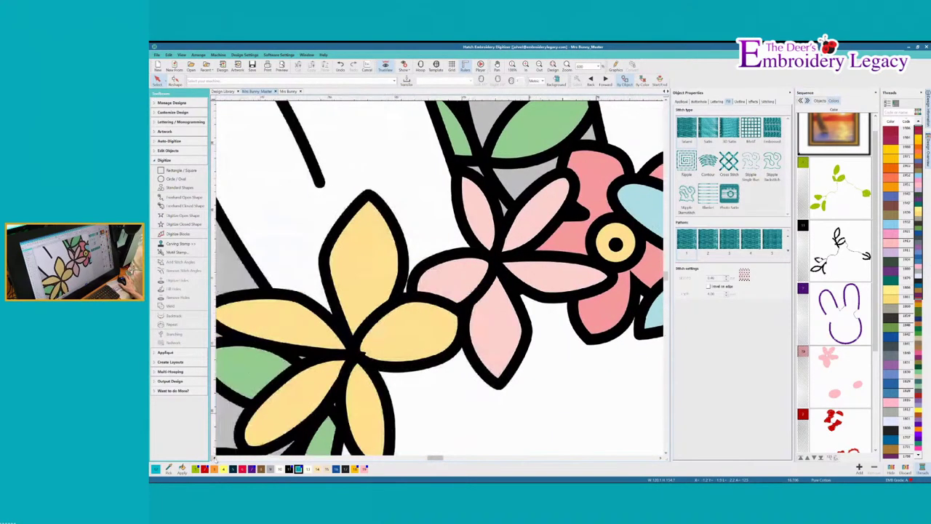
click(214, 458)
click(175, 234)
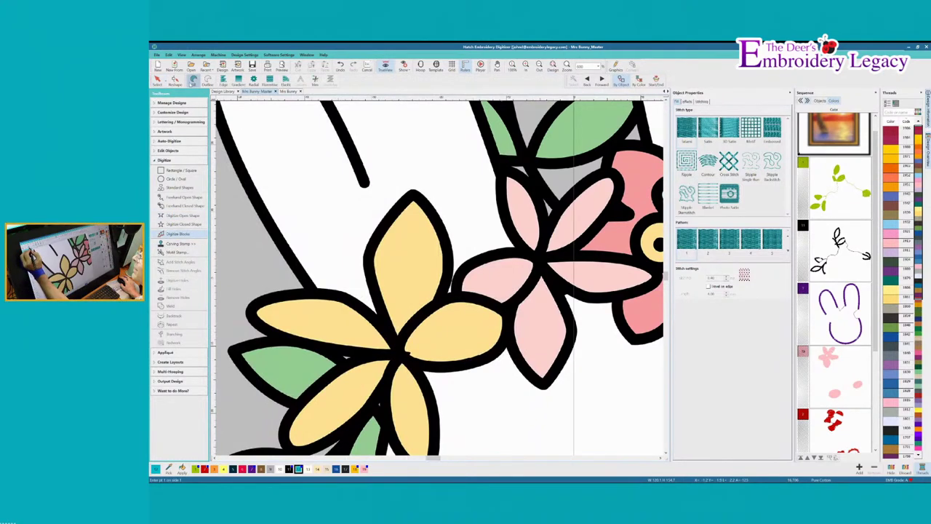
click(707, 129)
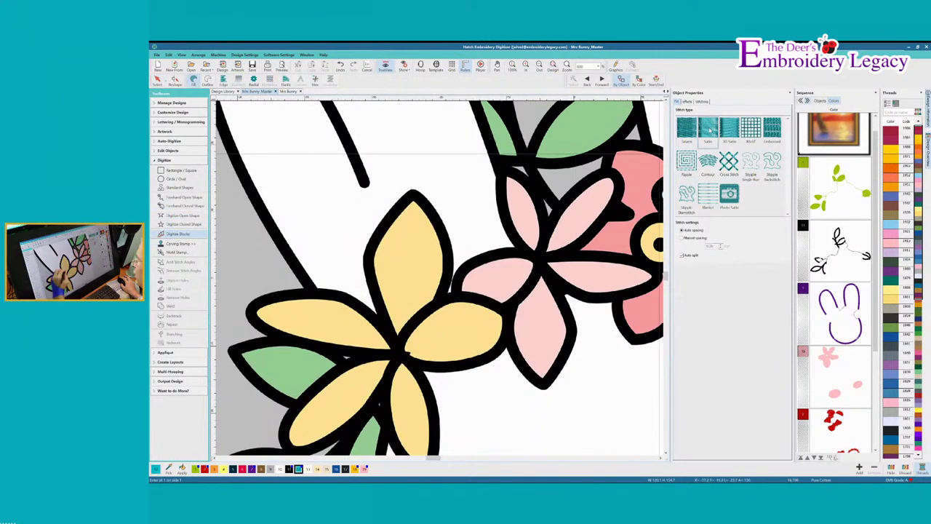
click(251, 469)
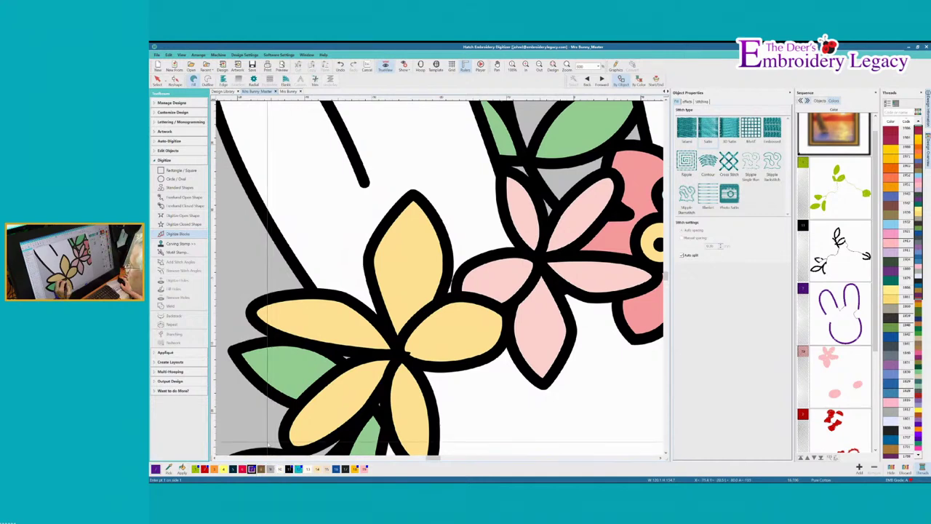
- Digitize a purple satin outline around the yellow flower's lower-left petal, following the black artwork line
click(364, 405)
click(374, 411)
click(369, 419)
click(382, 341)
click(386, 357)
click(356, 362)
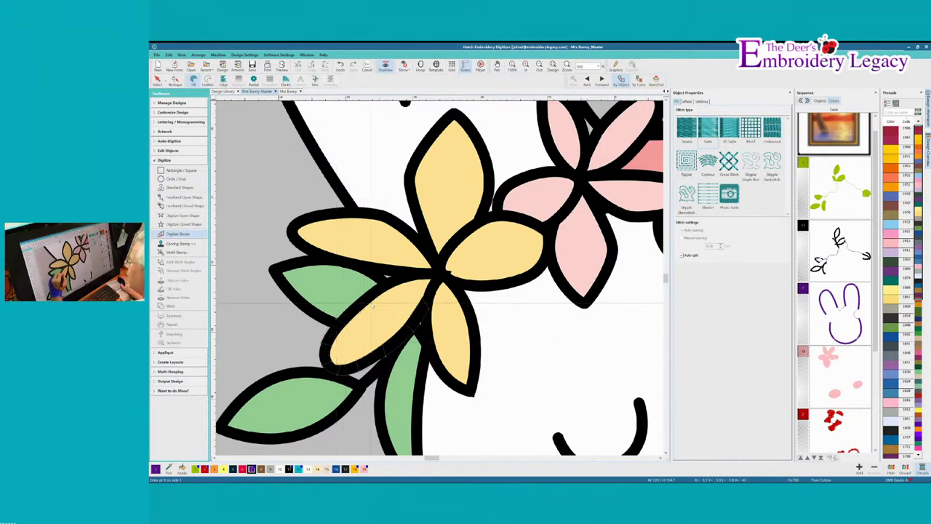
click(424, 279)
key(Return)
- Digitize a satin block outline around the yellow flower's upper-left petal, starting and ending at the flower's center
click(430, 269)
click(432, 281)
click(402, 267)
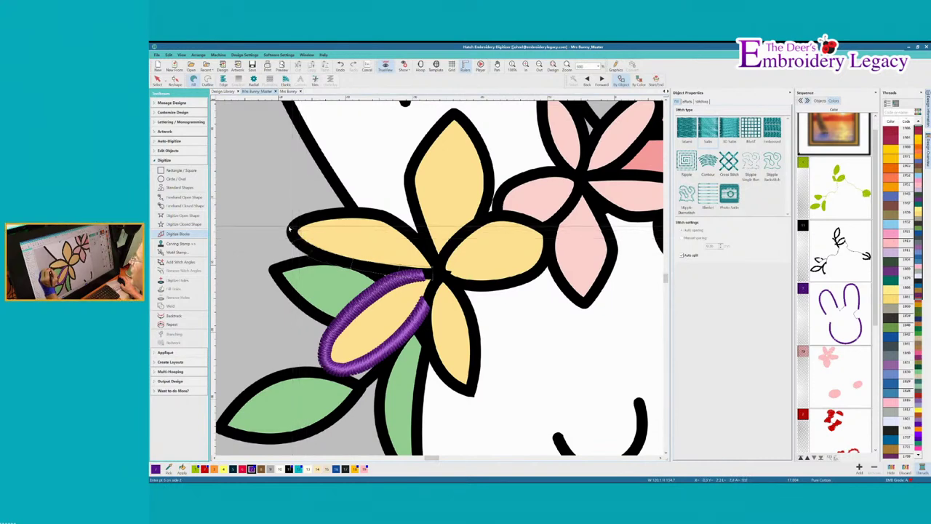
click(302, 222)
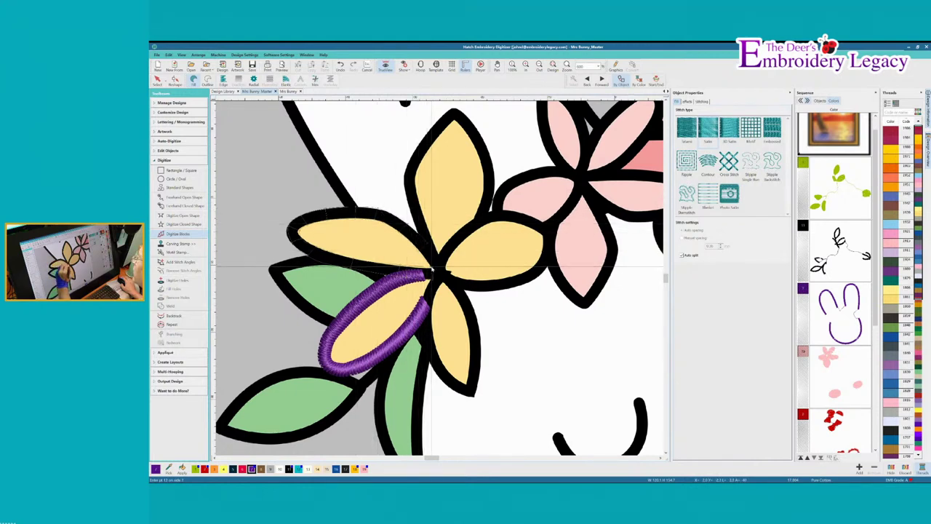
key(Return)
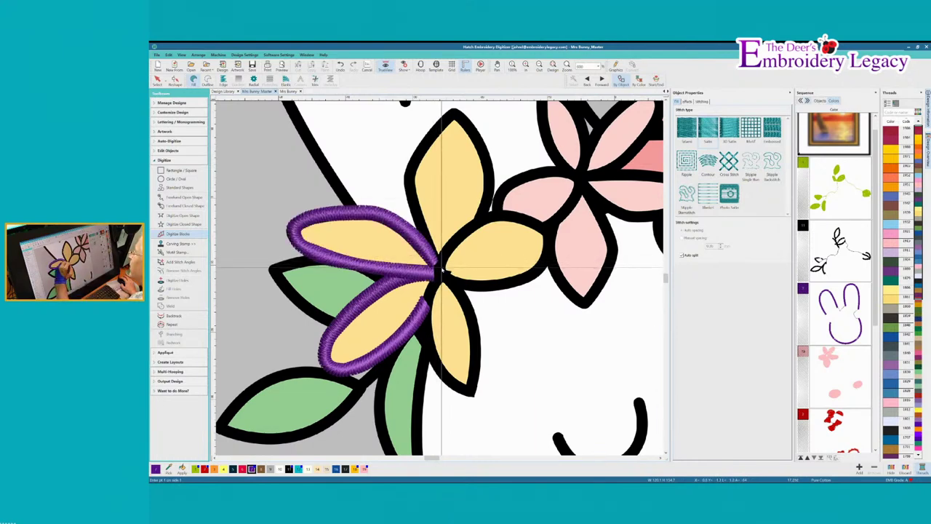
- Outline the yellow flower's top petal and the upper edge of its right petal with satin blocks
click(442, 267)
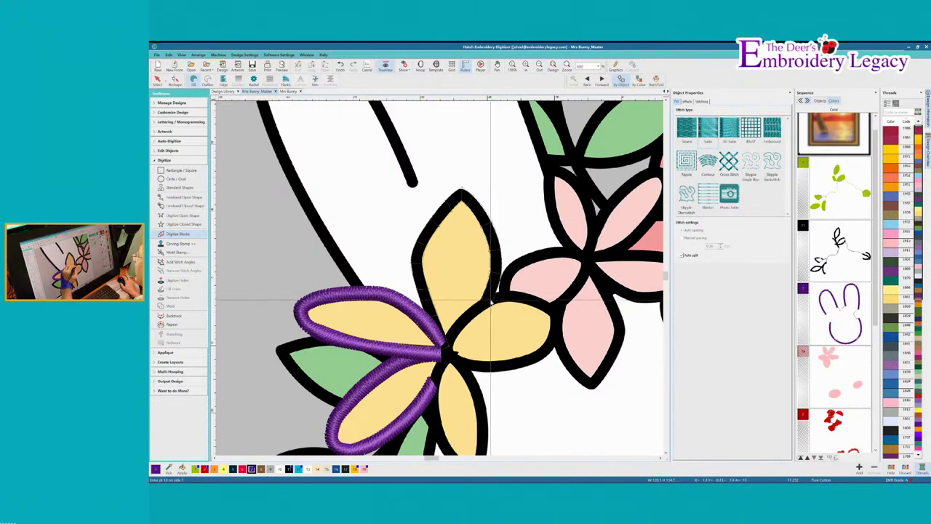
key(Return)
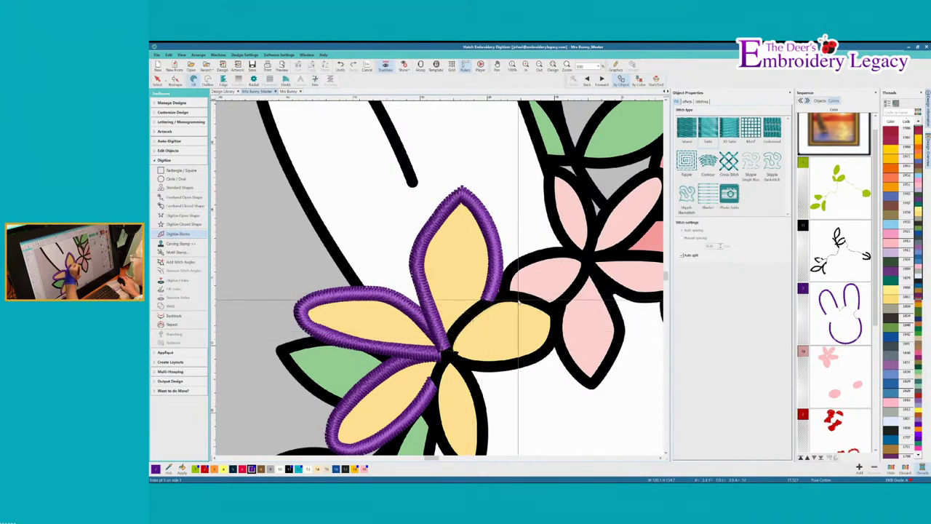
click(550, 308)
key(Return)
- Digitize an open Single Run line along the lower edge of the yellow flower's right petal back to the center
click(162, 226)
click(162, 216)
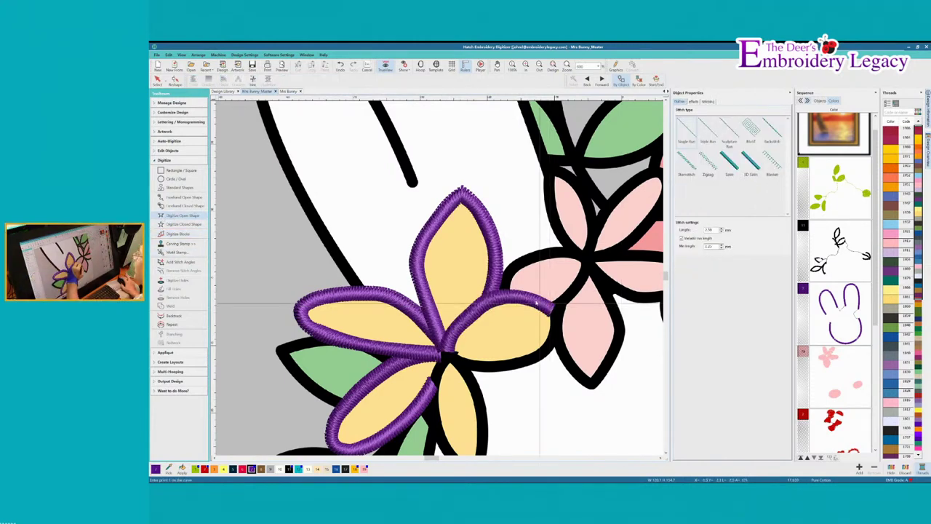
click(552, 313)
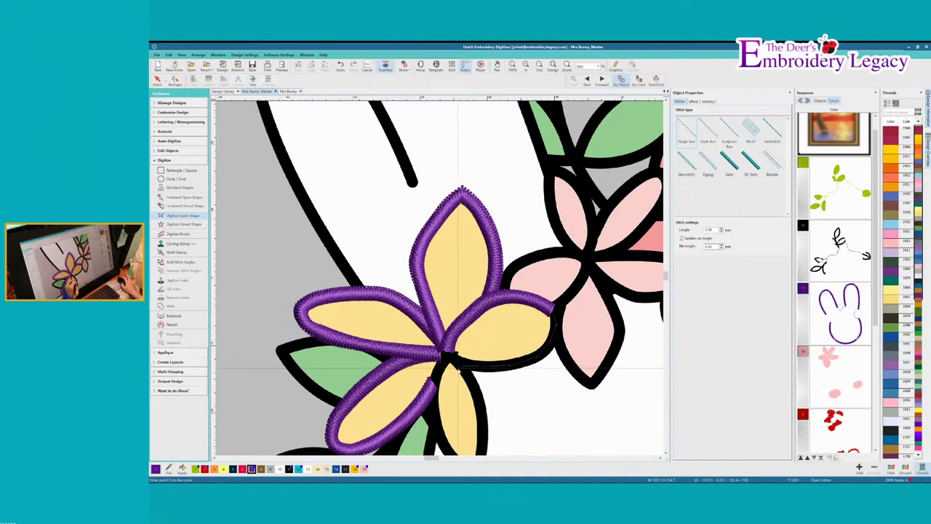
click(453, 358)
key(Return)
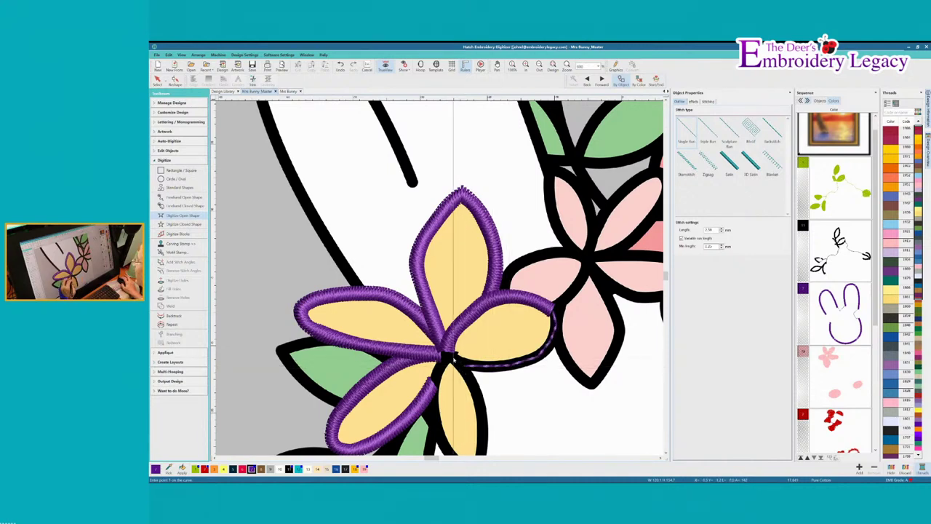
- Try to outline the yellow flower's lower petal with Digitize Blocks using the Single Run outline stitch
click(175, 234)
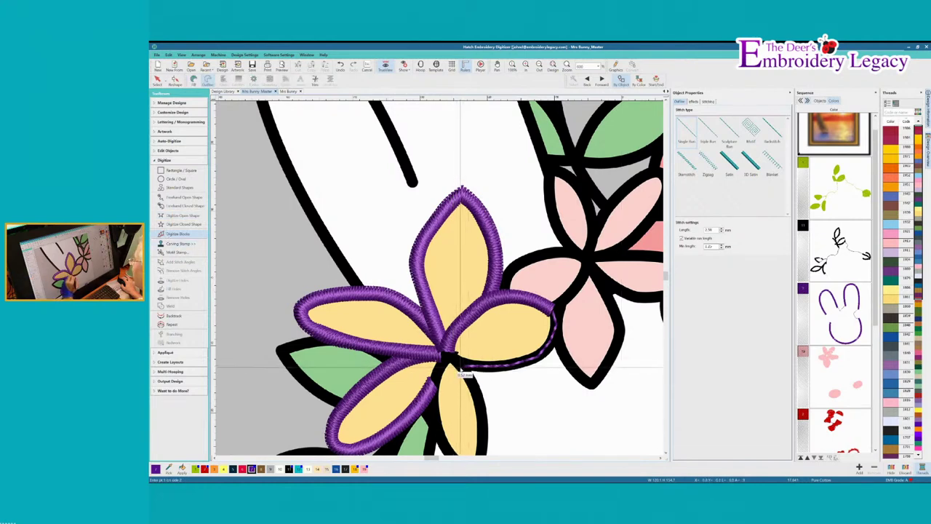
click(464, 362)
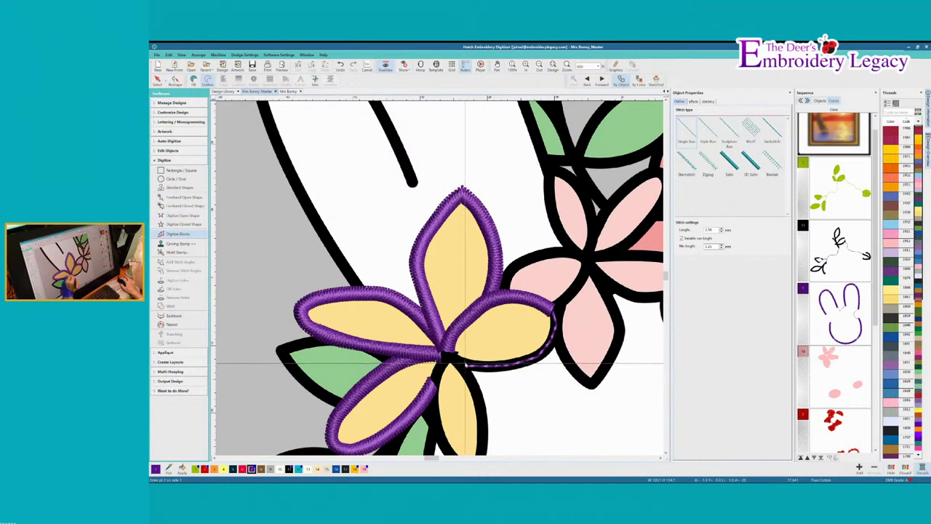
click(465, 385)
click(477, 379)
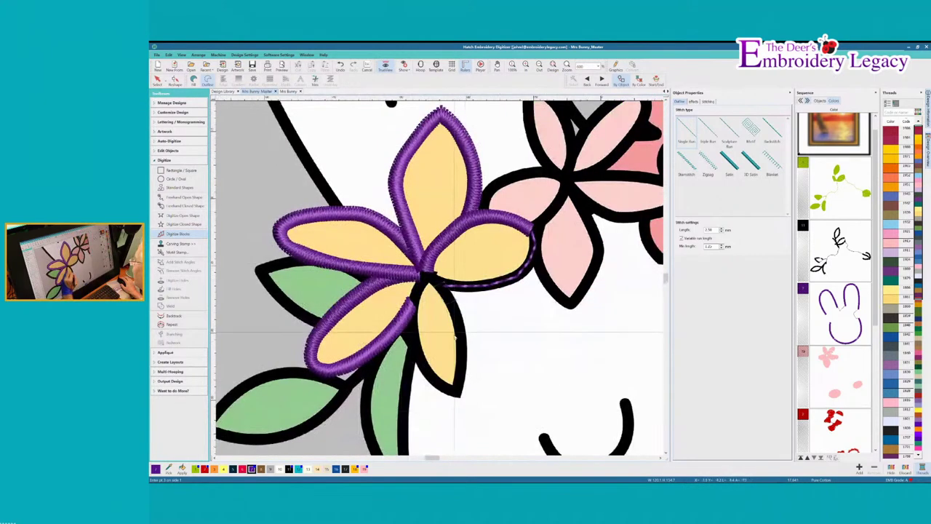
click(457, 383)
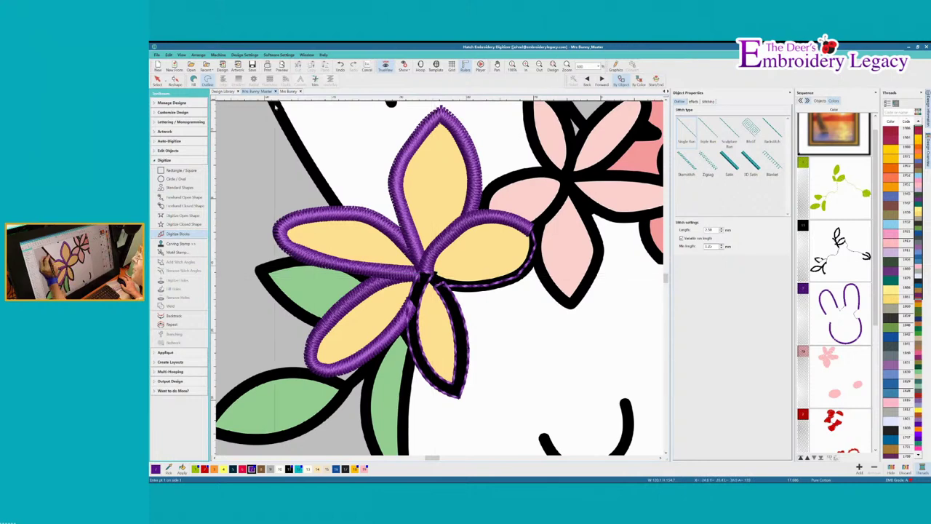
click(338, 66)
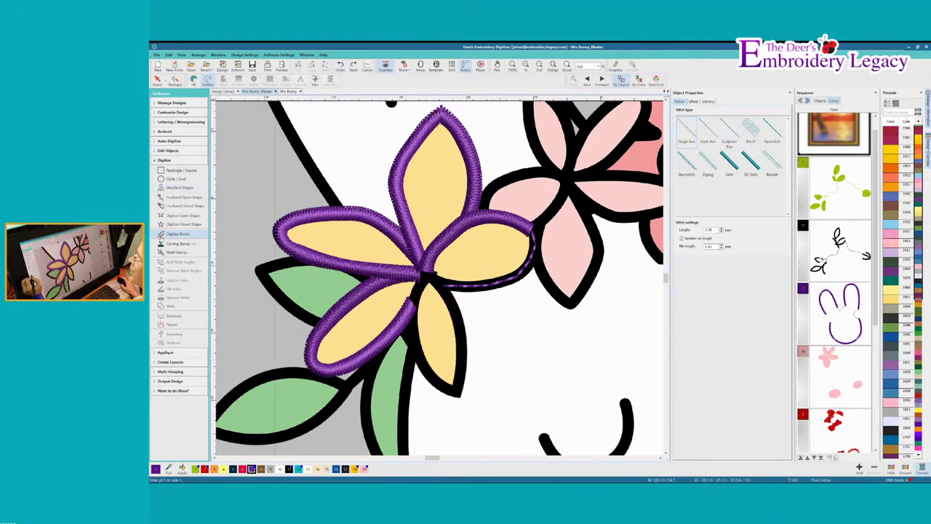
- Switch the blocks to satin fill and outline the yellow flower's lower petal and the lower edge of its right petal
click(193, 81)
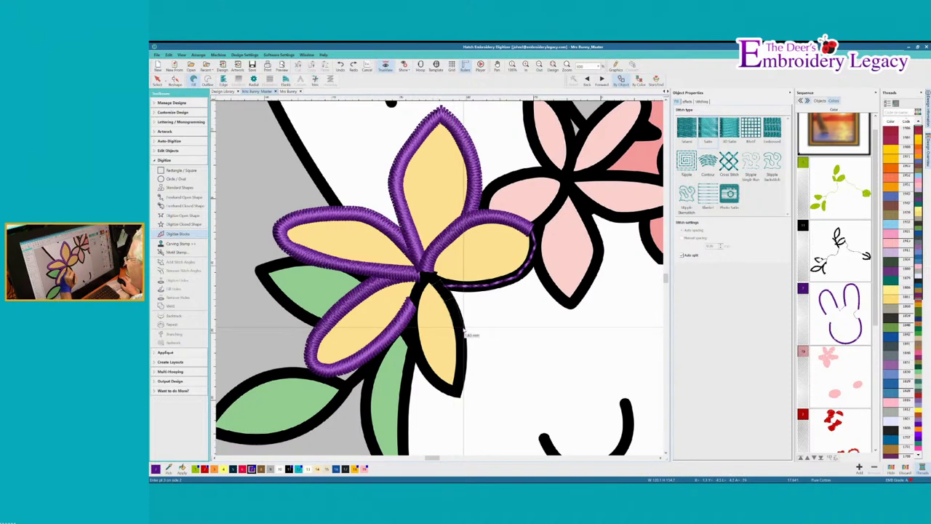
click(456, 361)
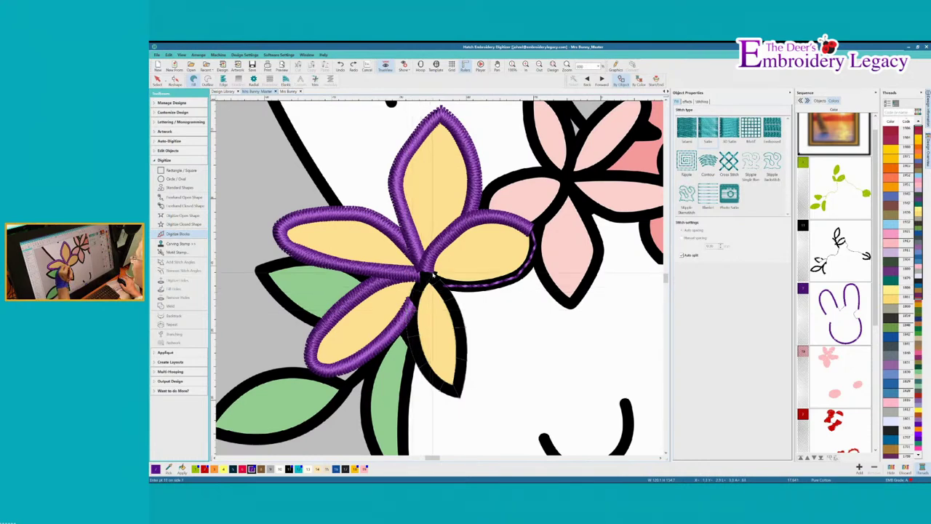
key(Return)
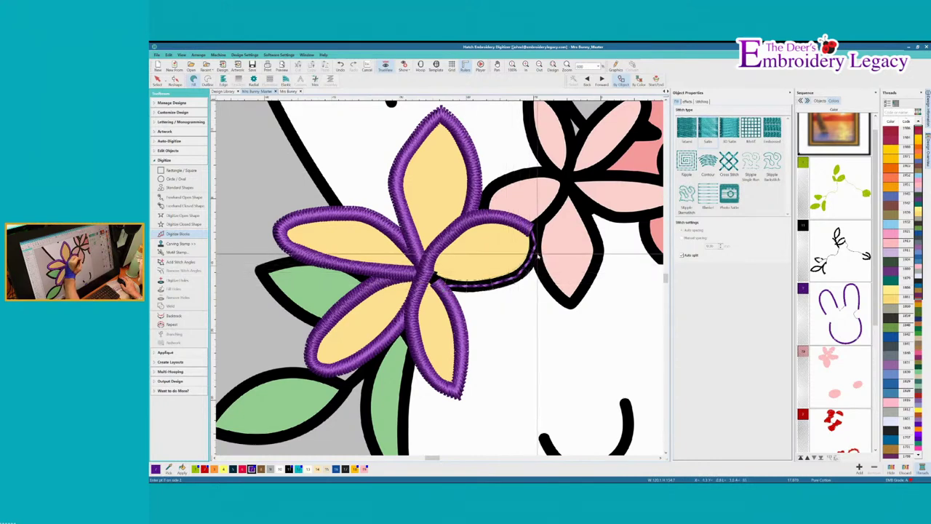
key(Return)
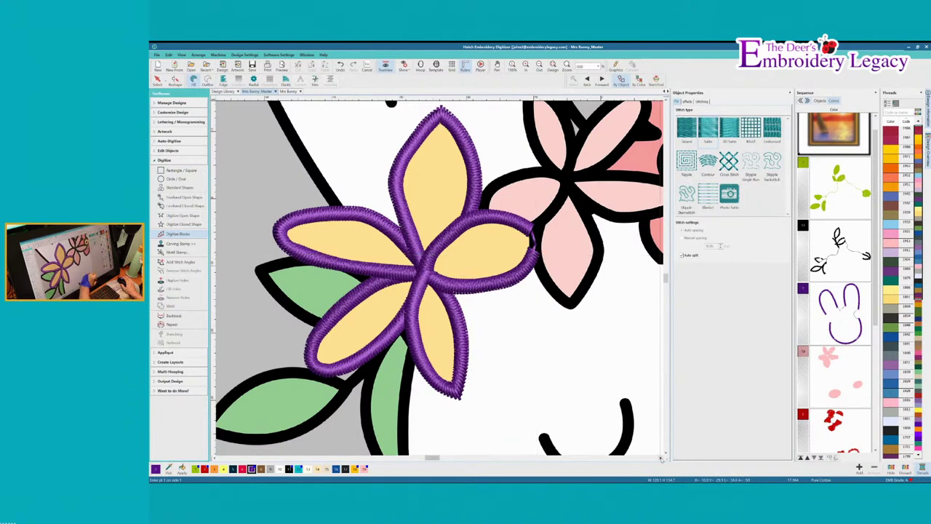
- Outline the pink flower's lower petal and the upper edge of its left petal with satin blocks
click(660, 458)
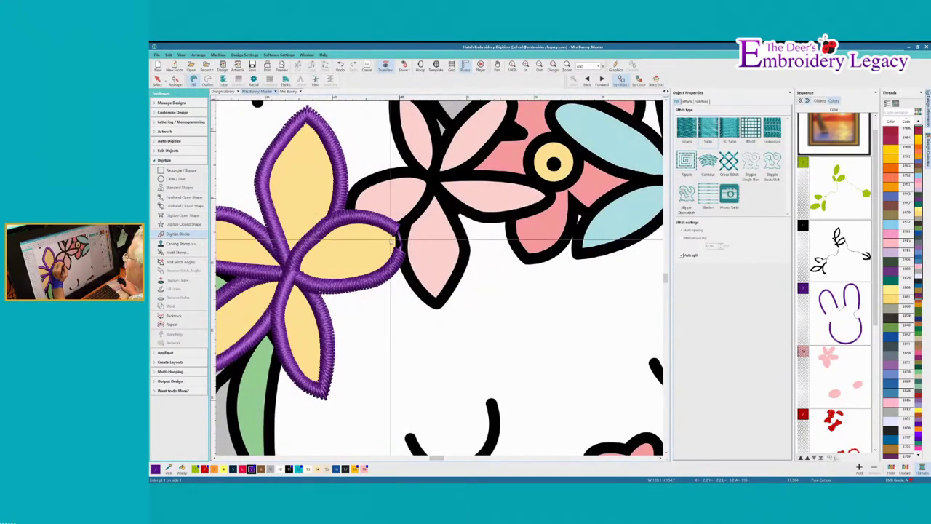
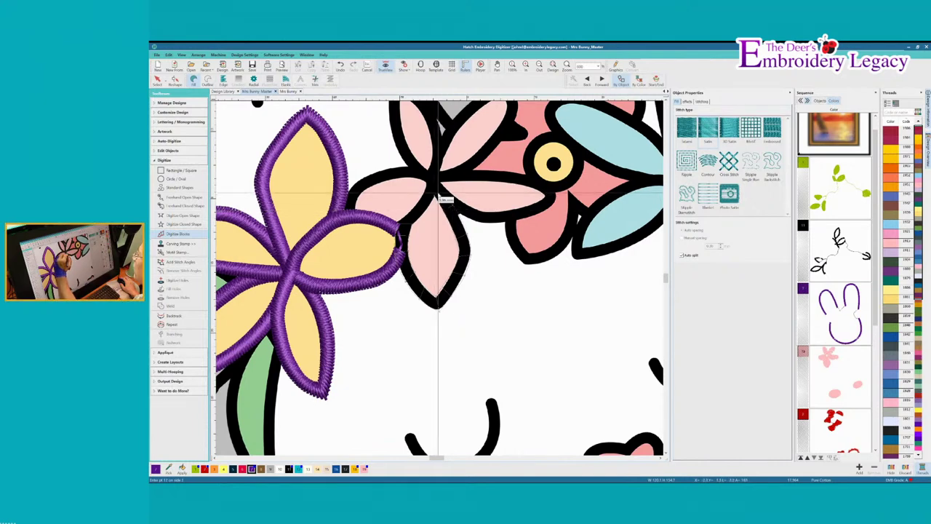
key(Return)
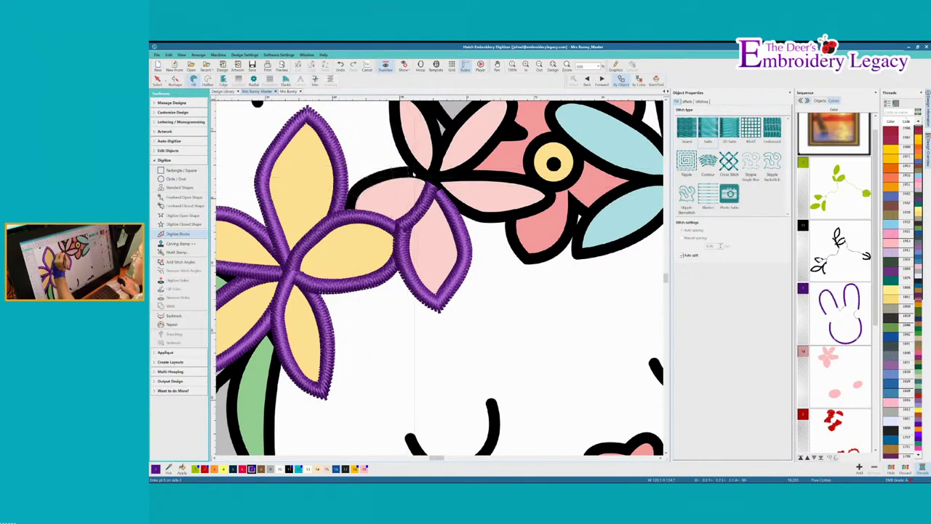
click(420, 179)
click(419, 168)
key(Return)
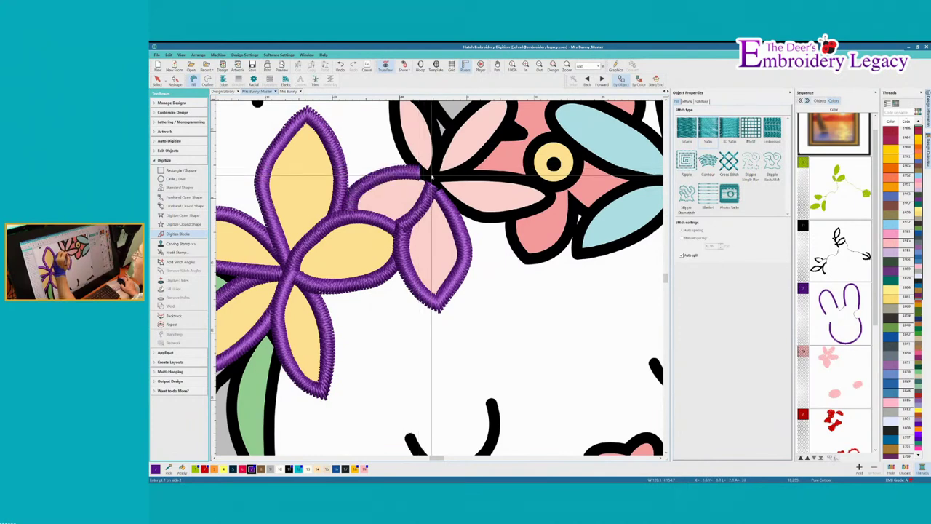
- Outline the pink flower's upper-left petal and the upper edge of its upper-right petal with satin blocks
click(416, 162)
click(419, 180)
click(430, 217)
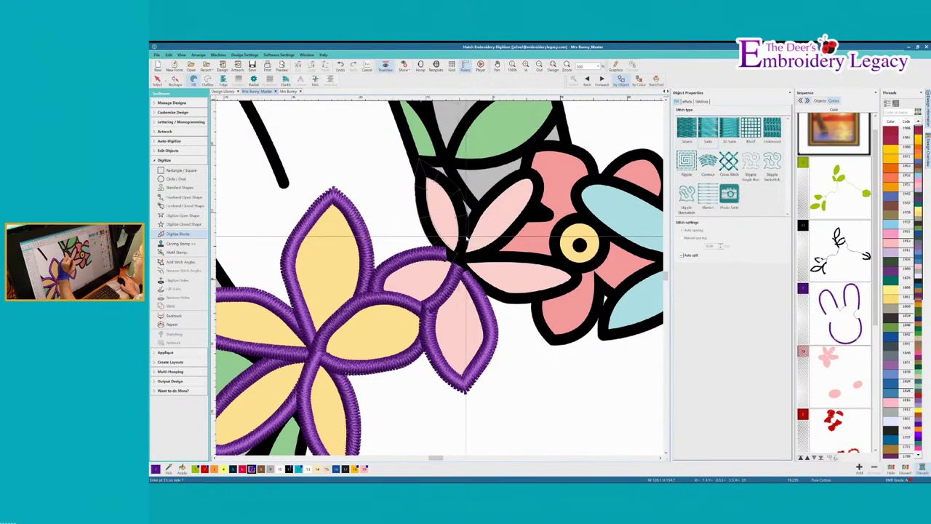
key(Return)
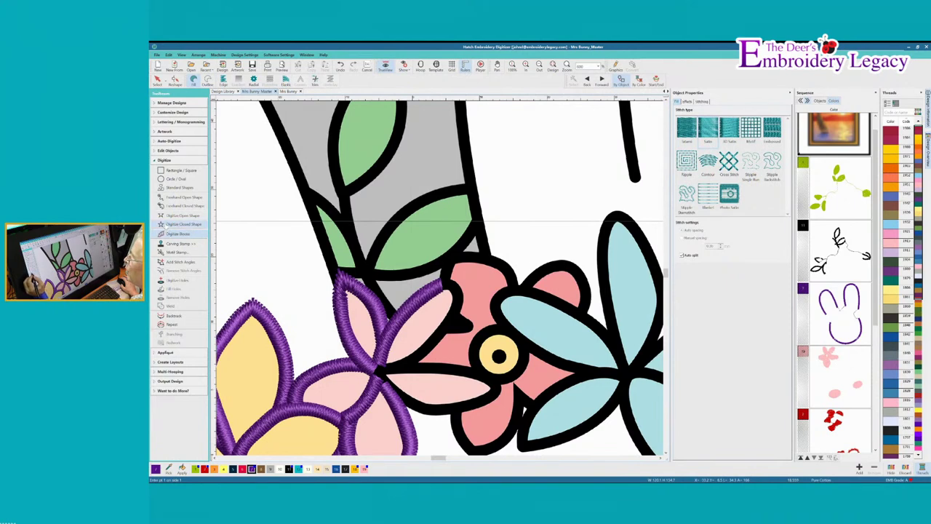
- Digitize an open travel line to the coral flower and cover its top petal's outer edge with a satin block outline
click(190, 216)
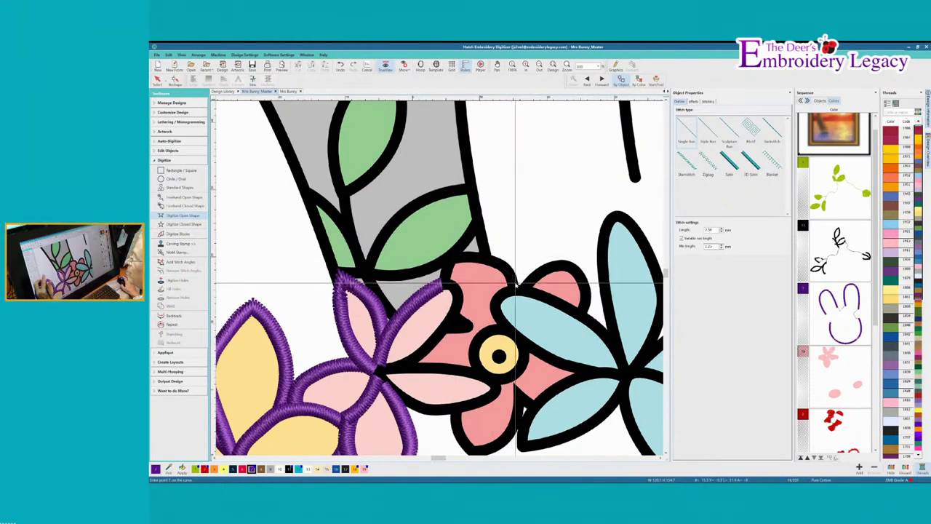
click(179, 233)
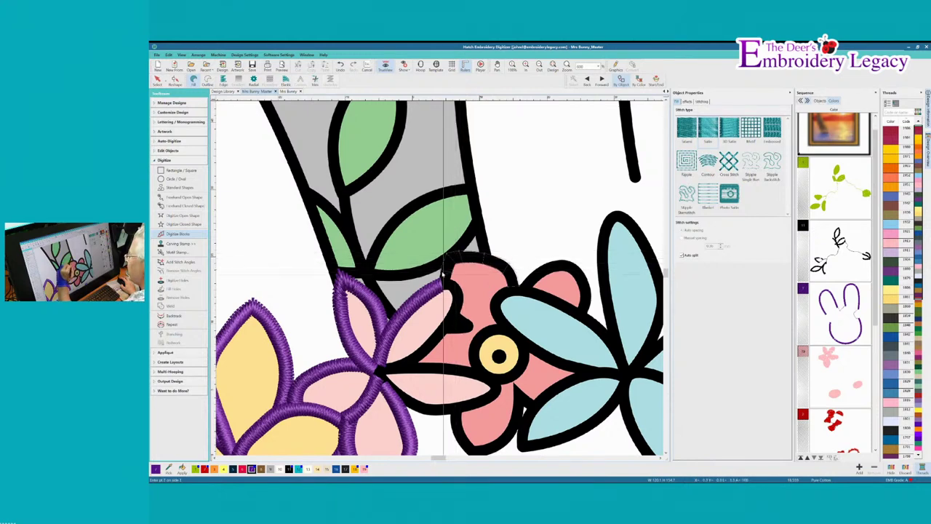
key(Return)
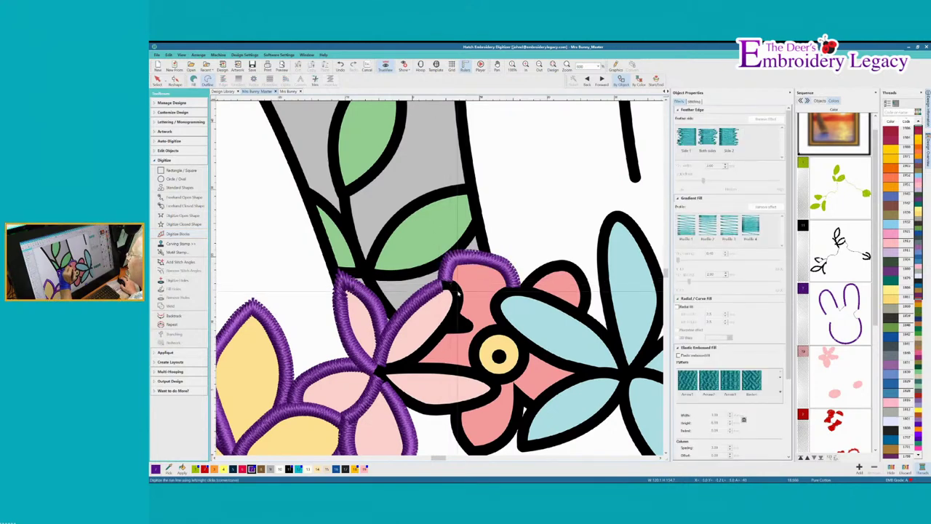
- Digitize a short run line down to the notch between the coral flower's top and left petals and cover that notch with a satin block
key(space)
click(467, 321)
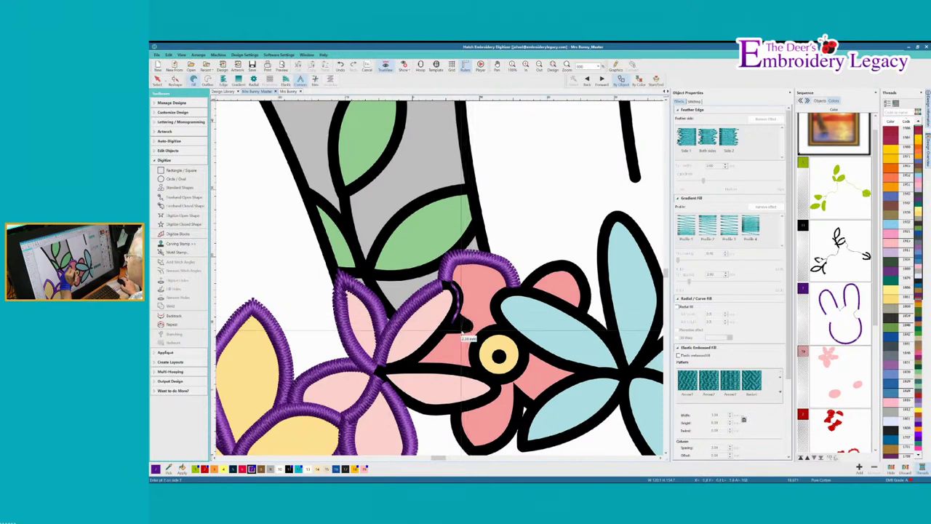
click(446, 331)
key(Return)
- Outline the tip and lower edge of the pink flower's upper-right petal with a satin block down to the flower's center
click(443, 289)
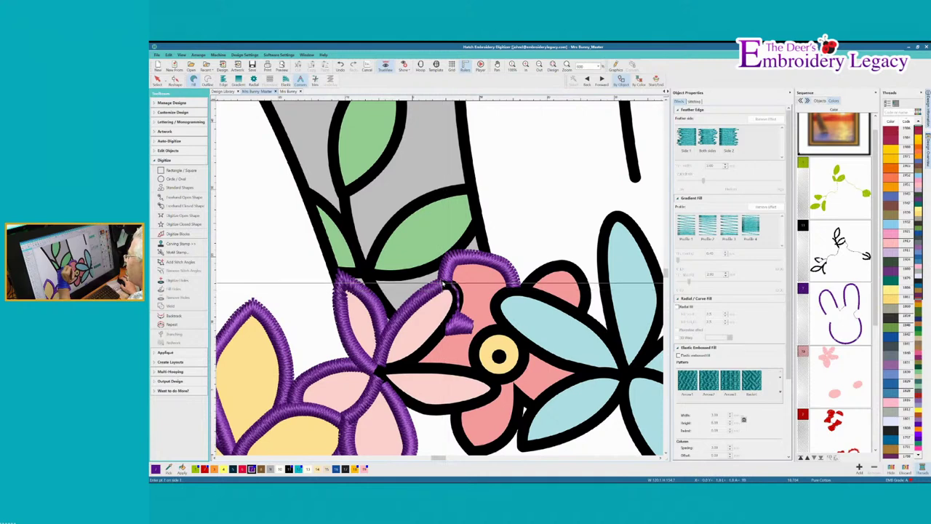
click(458, 296)
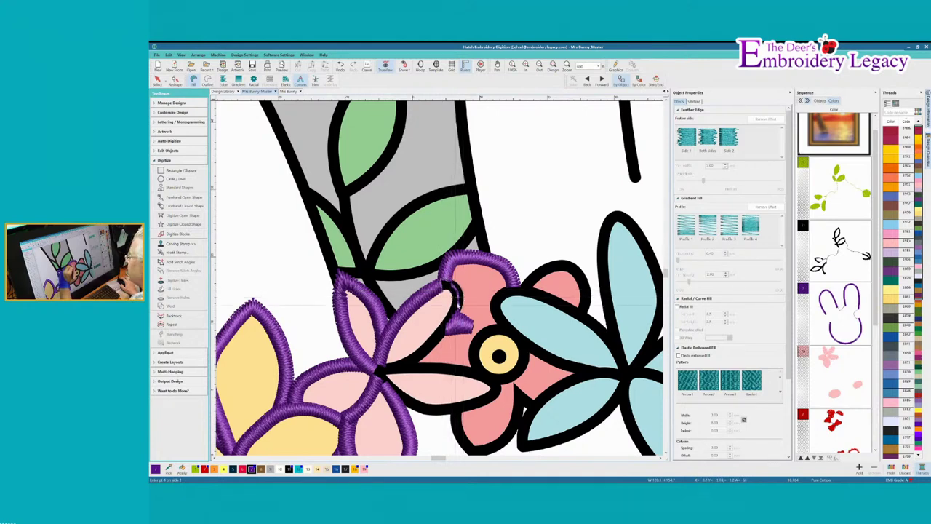
click(445, 314)
click(458, 322)
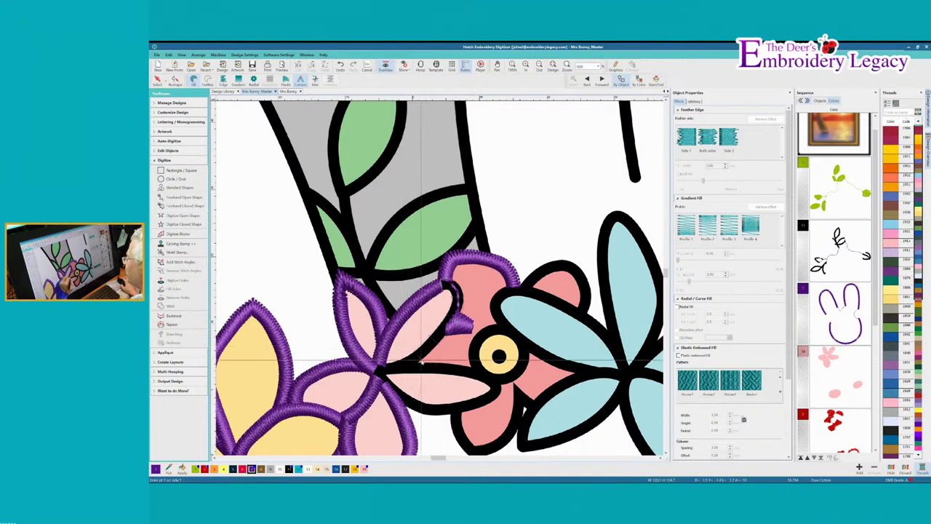
click(379, 358)
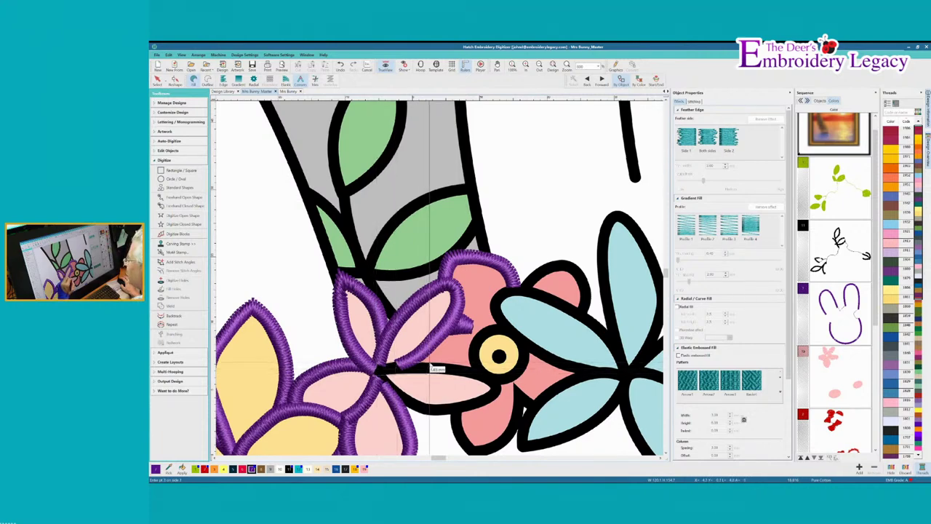
- Outline the pink flower's right petal with a satin block that ends at the flower's center
click(459, 375)
drag(508, 375, 512, 466)
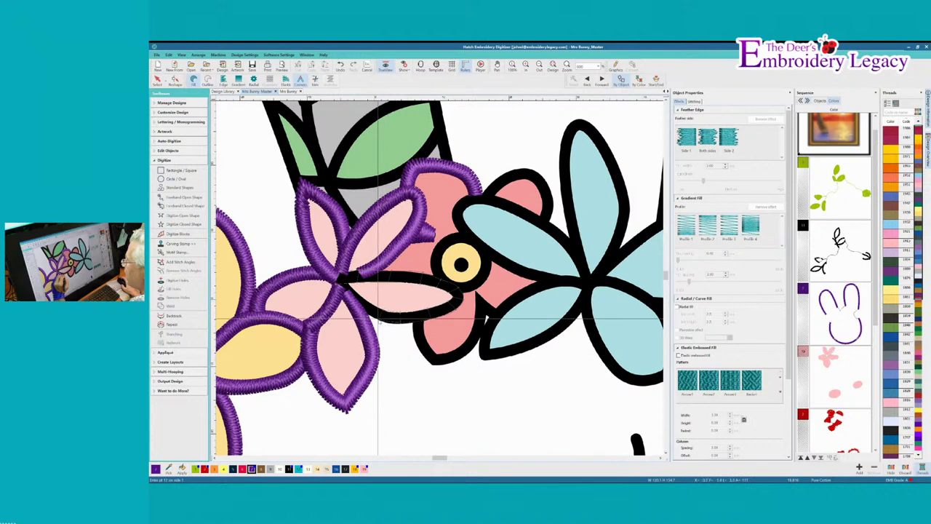
click(346, 284)
click(338, 286)
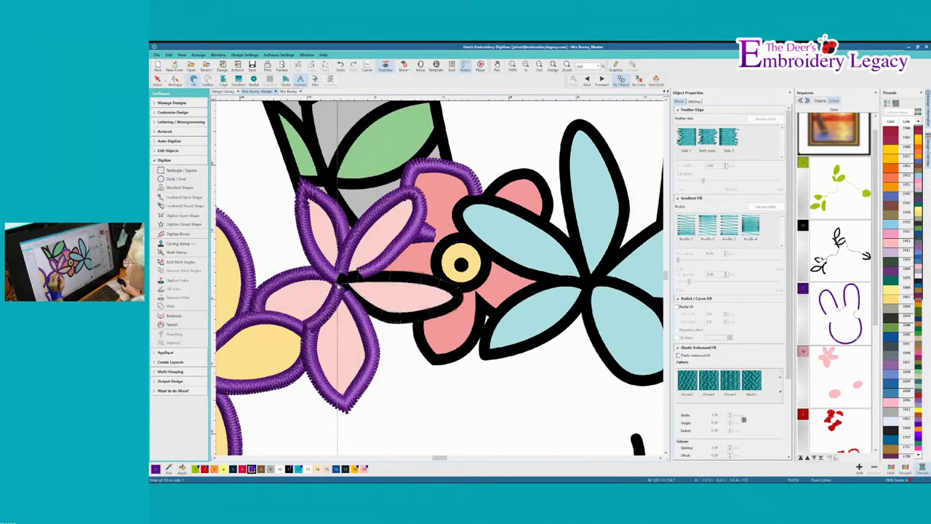
key(Return)
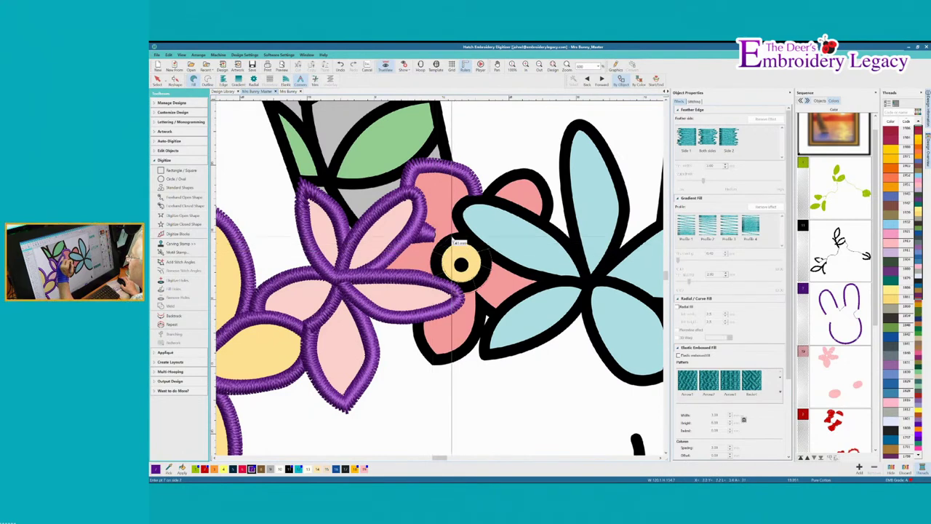
- Outline the coral flower's round center and its lower petal with satin blocks
click(465, 246)
key(Return)
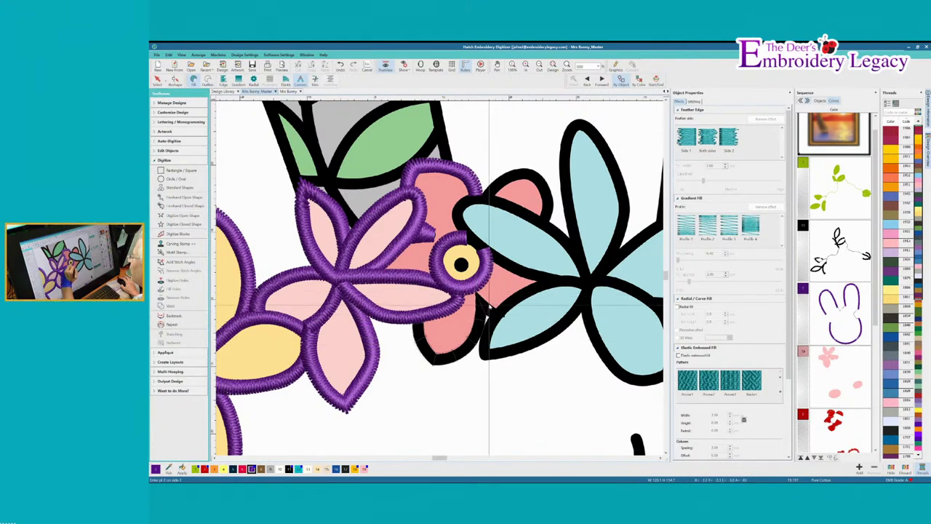
click(495, 316)
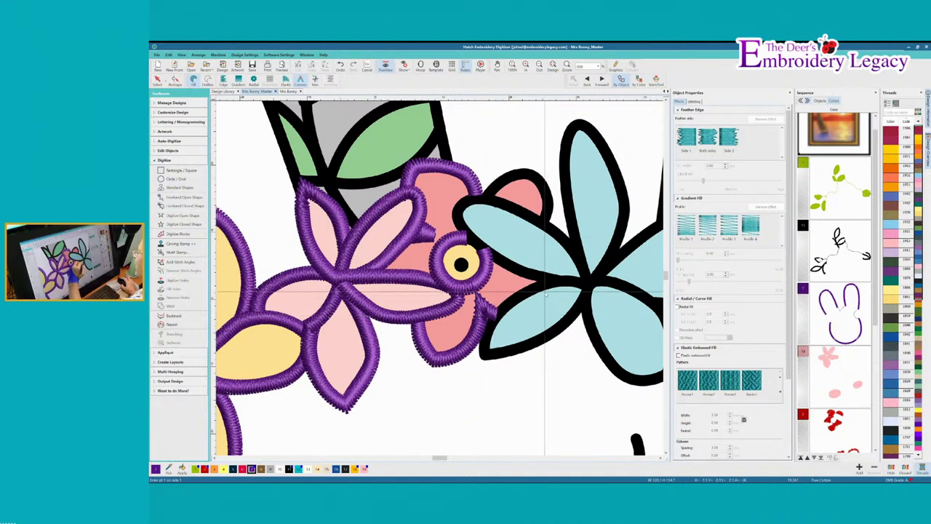
- Digitize a run line along the upper edge of the blue flower's lower-left petal, then satin-outline the lower edge and tip of its upper-left petal
key(space)
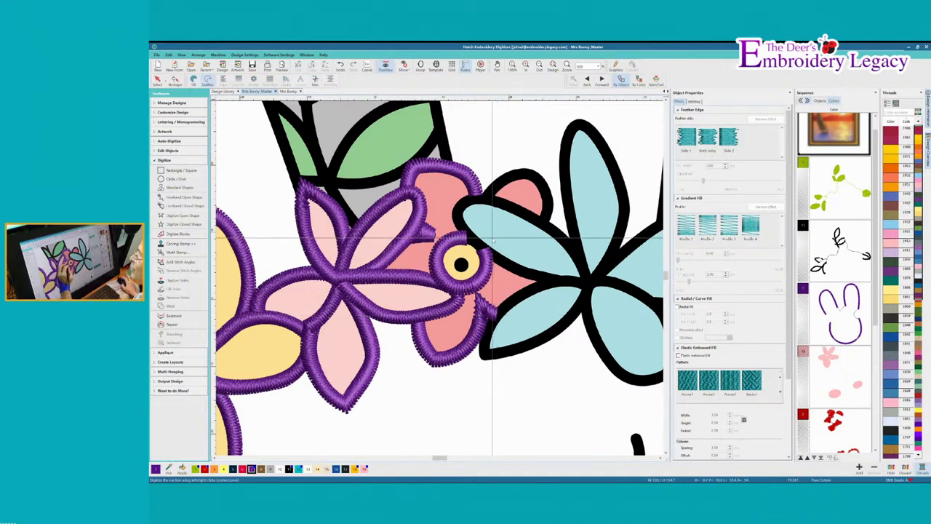
click(501, 310)
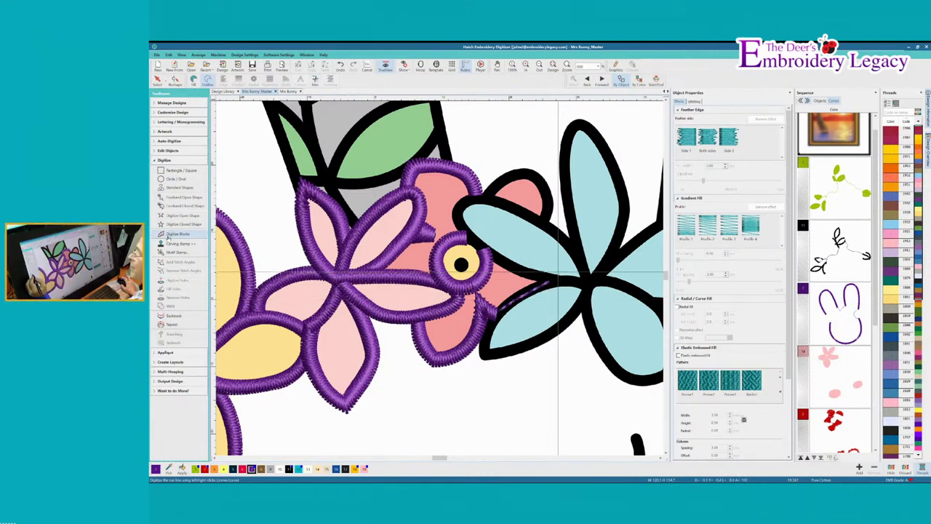
click(169, 233)
click(194, 80)
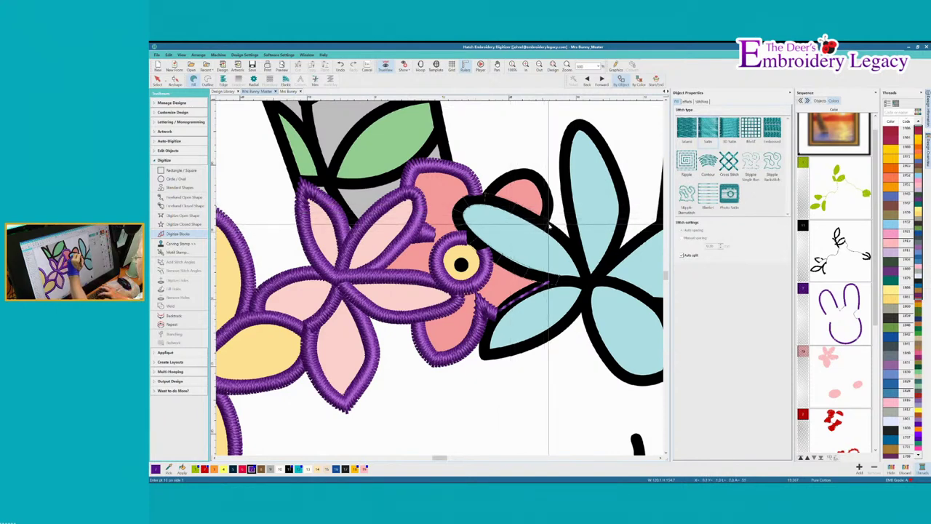
key(Return)
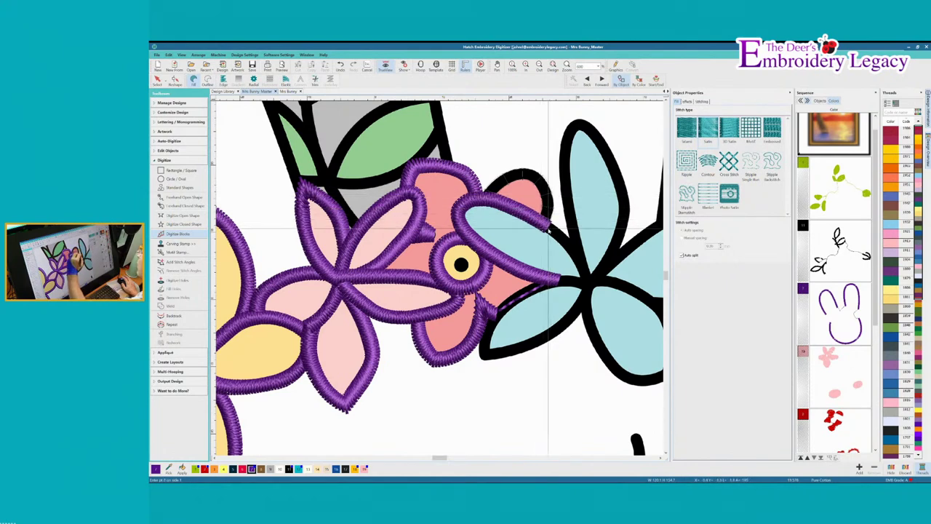
- Outline the coral flower's upper-right petal and the blue flower's tall top petal with satin blocks, completing the edge between them
key(Return)
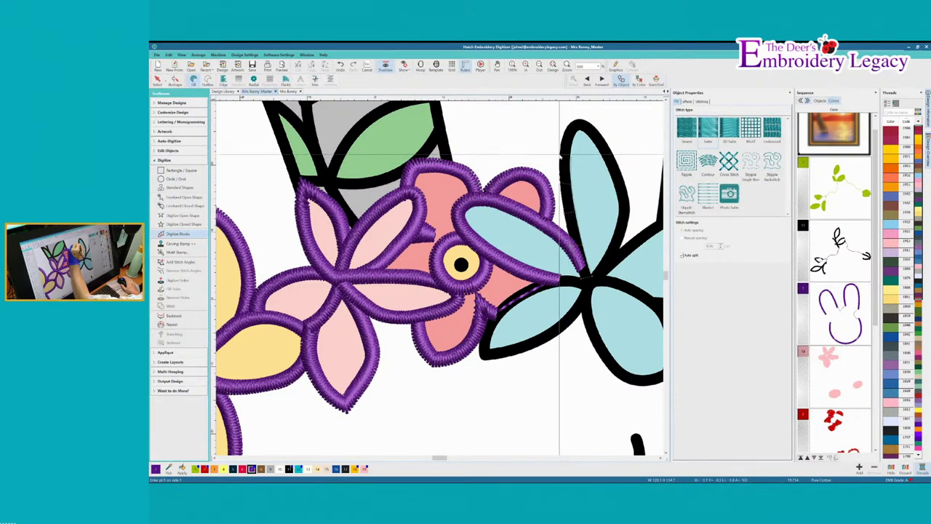
scroll(513, 204, down, 2)
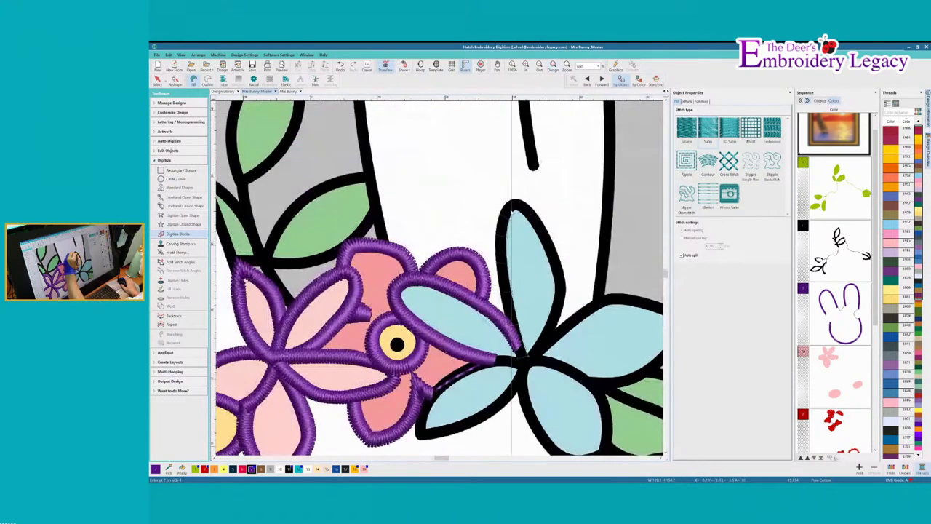
scroll(521, 213, up, 1)
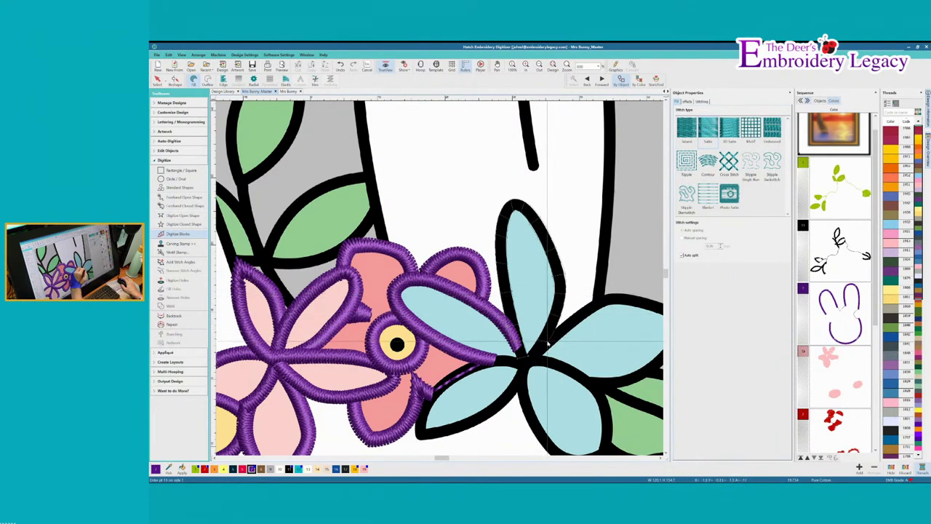
key(Return)
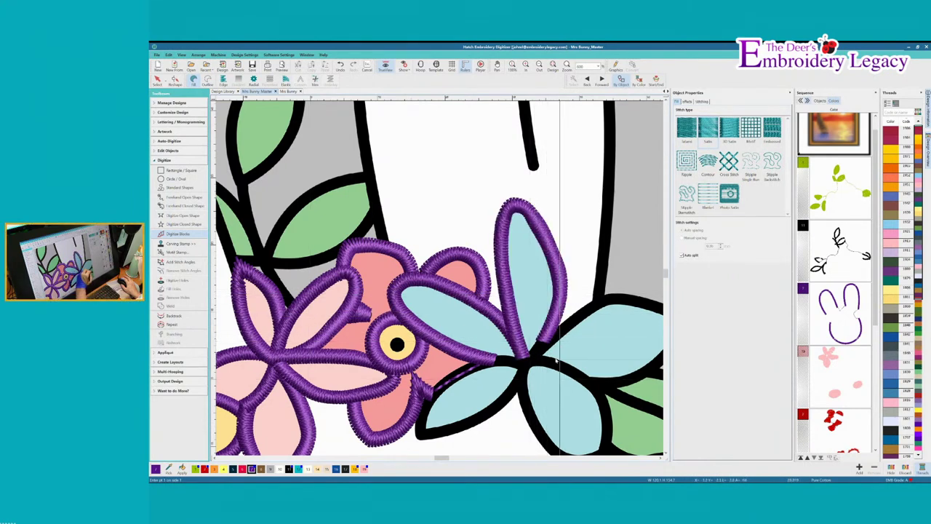
- Outline the blue flower's right petal with a satin block, ending along the top of the green leaf
mouse_move(657, 447)
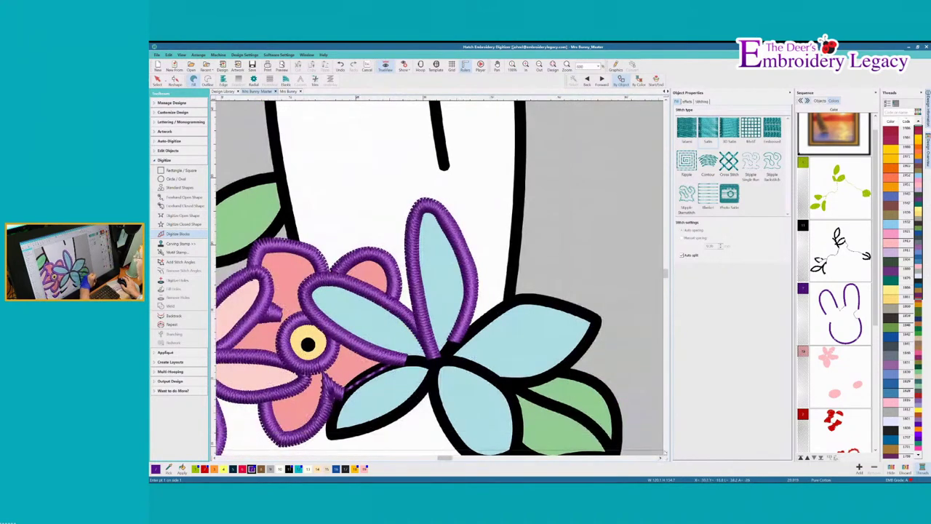
scroll(456, 263, down, 2)
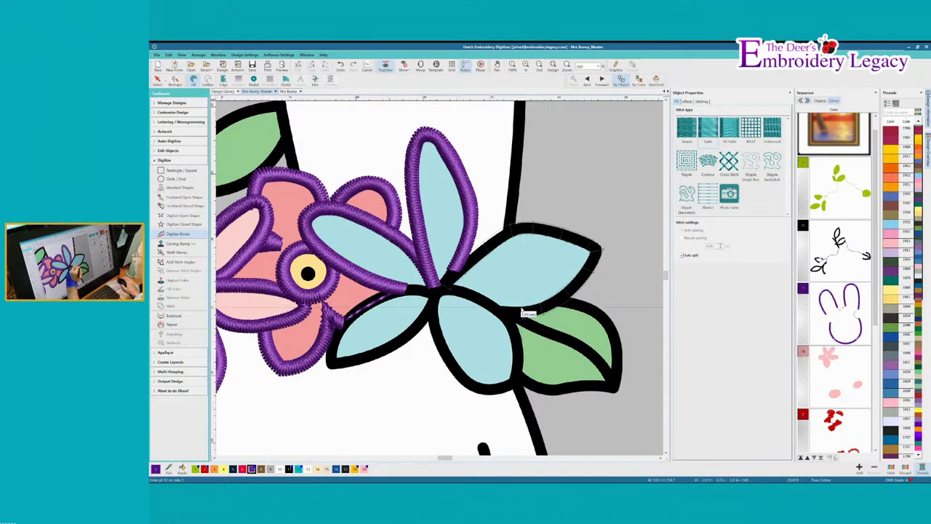
click(504, 309)
key(Return)
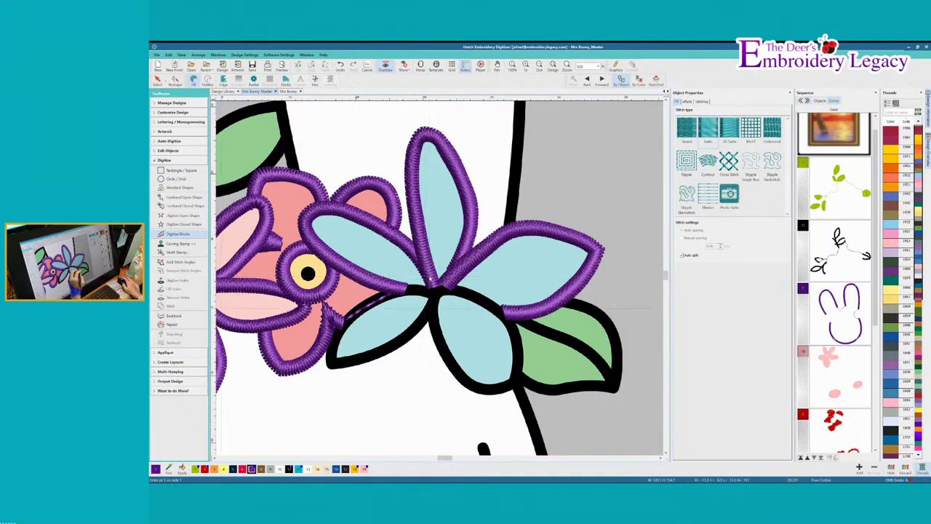
- Digitize an open single-run travel line along the upper edge of the blue flower's lower-right petal back to the flower's center
key(space)
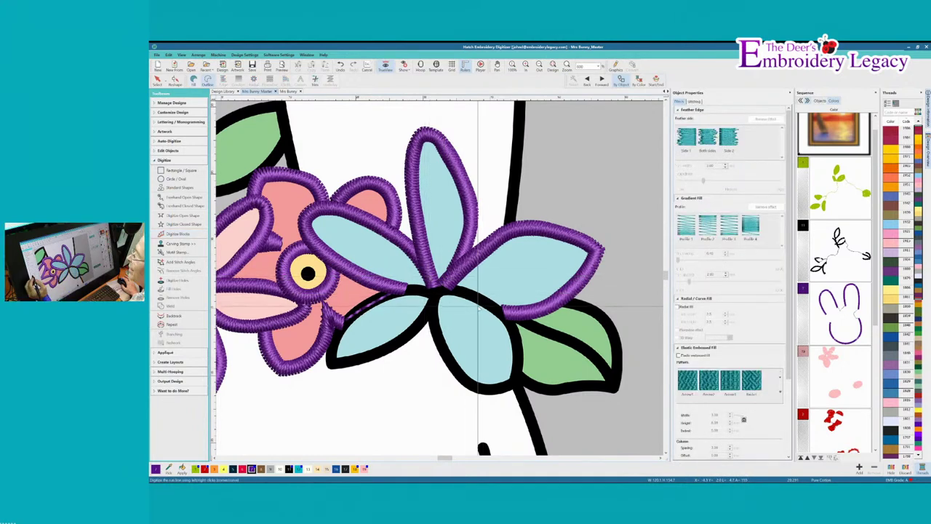
click(166, 216)
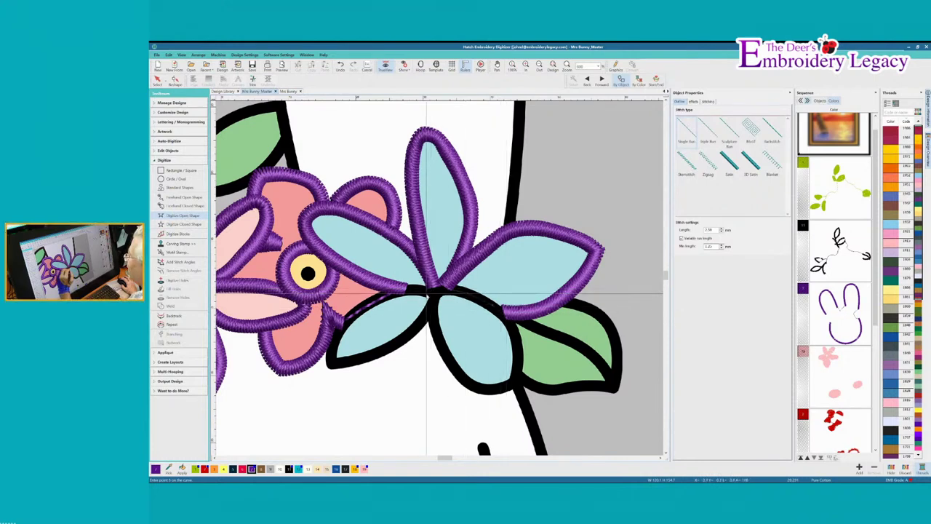
key(Return)
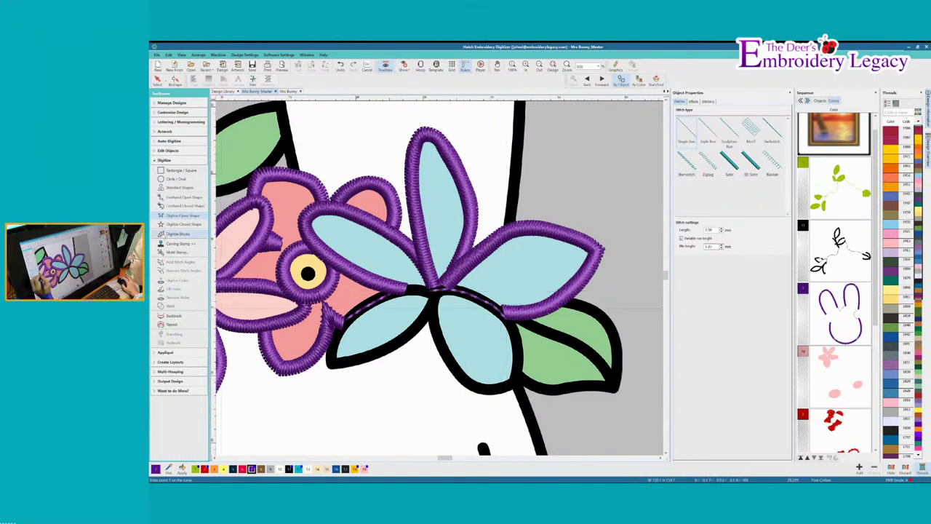
key(b)
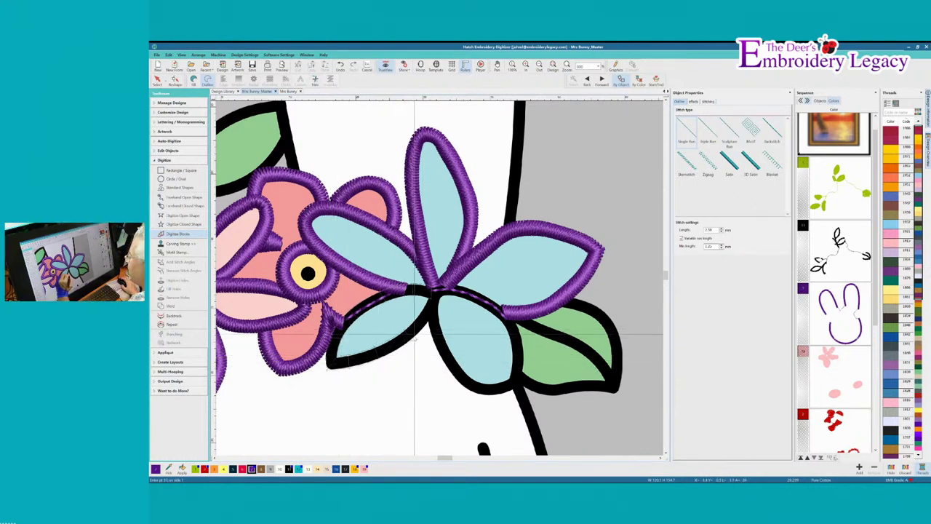
click(440, 298)
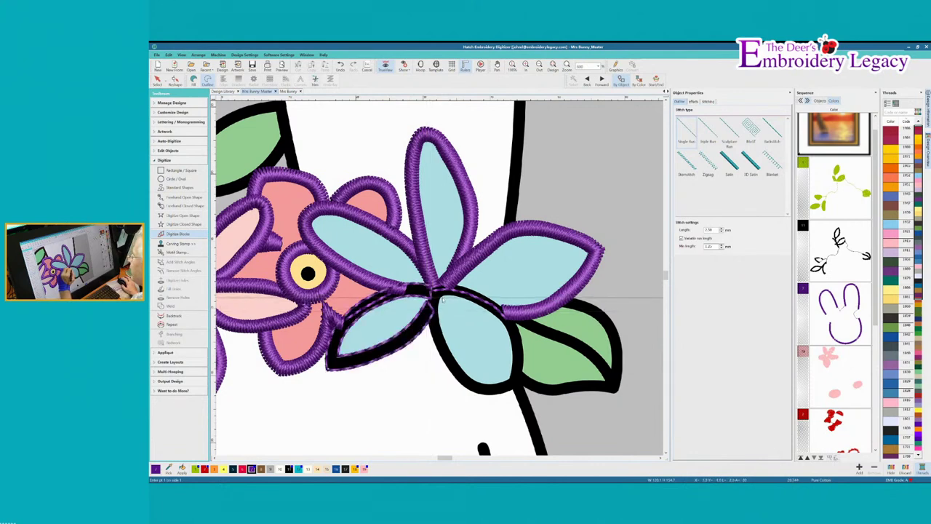
click(340, 66)
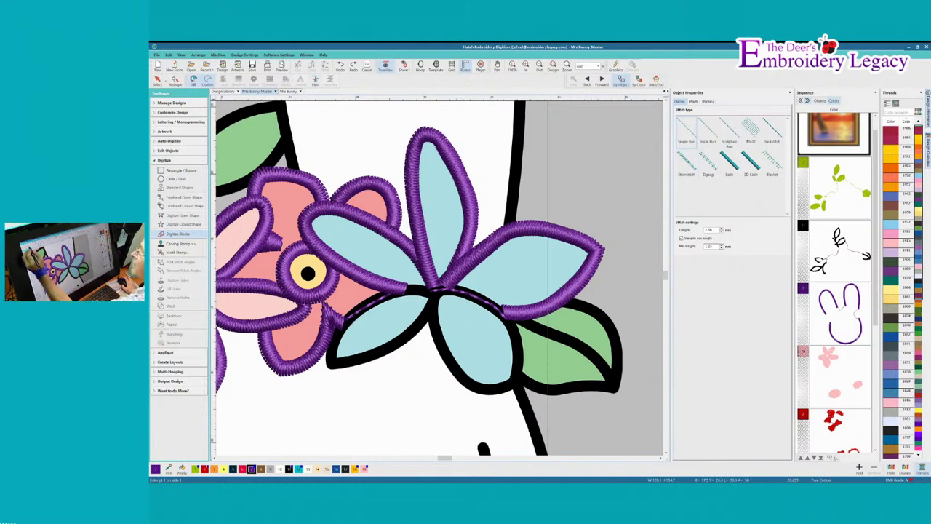
- Switch the blocks to satin fill and outline the blue flower's lower-left and lower-right petals
click(194, 80)
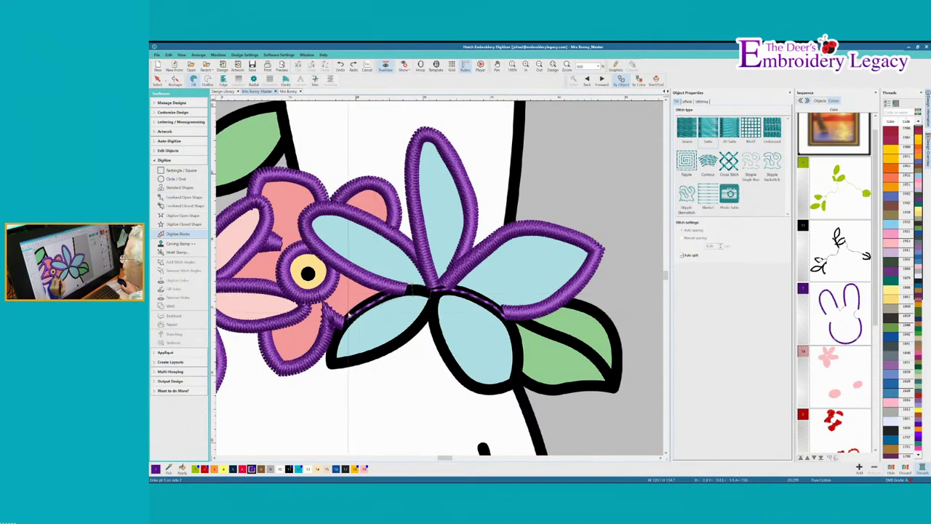
click(328, 366)
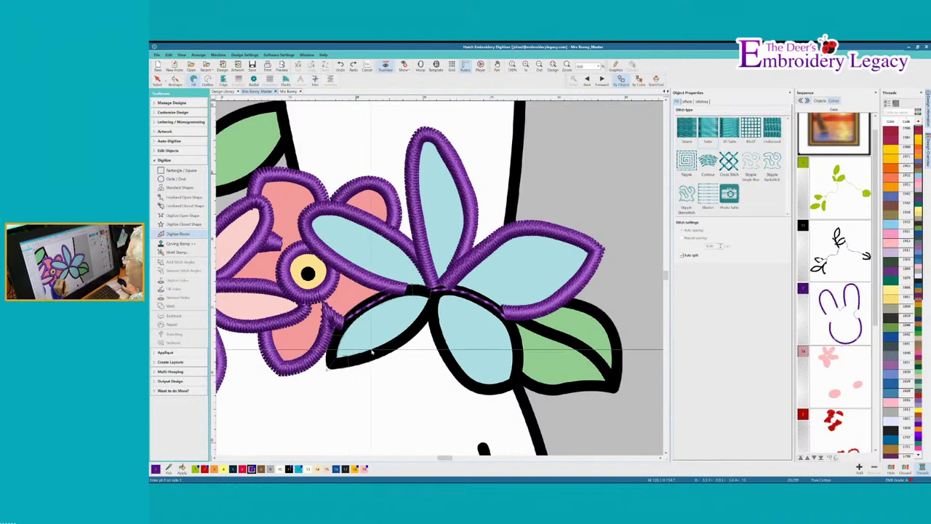
click(400, 336)
click(407, 341)
click(426, 312)
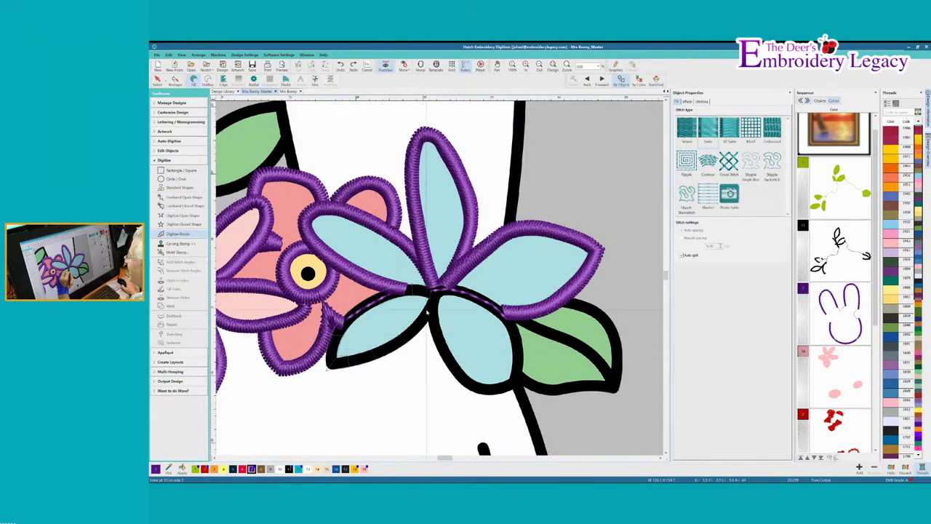
click(427, 300)
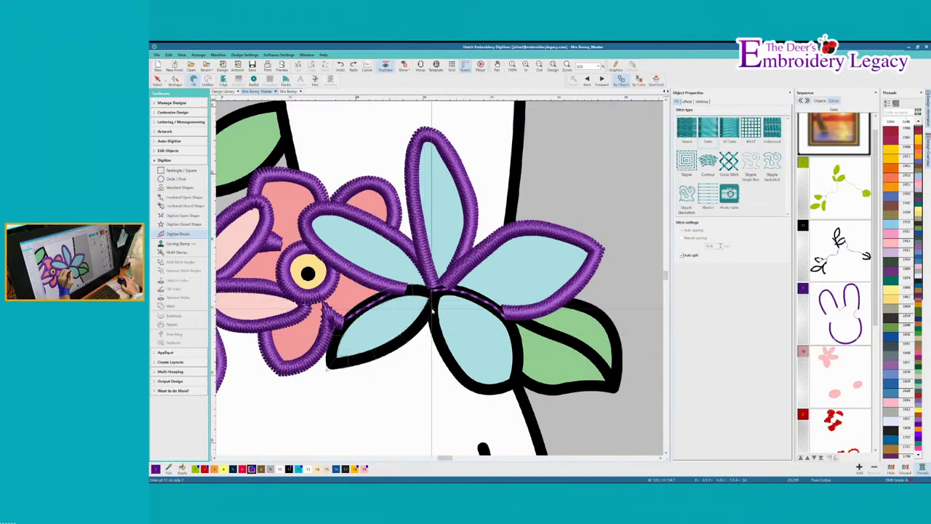
key(Return)
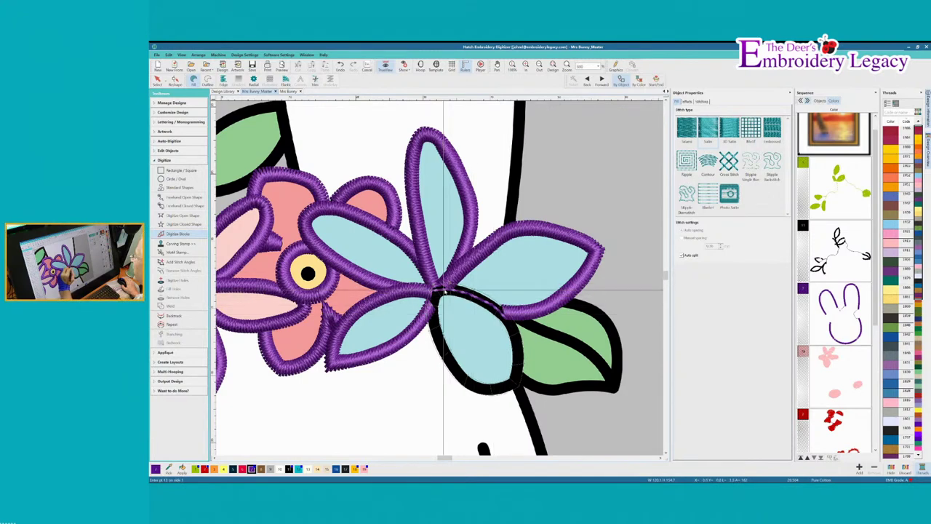
key(Return)
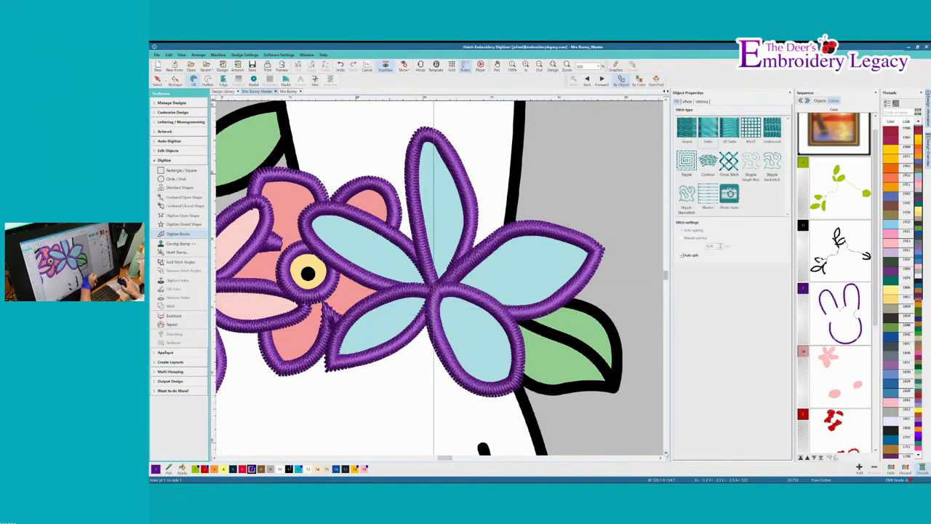
- Digitize a satin block over the short vertical mouth line below the bunny's nose
scroll(435, 287, down, 5)
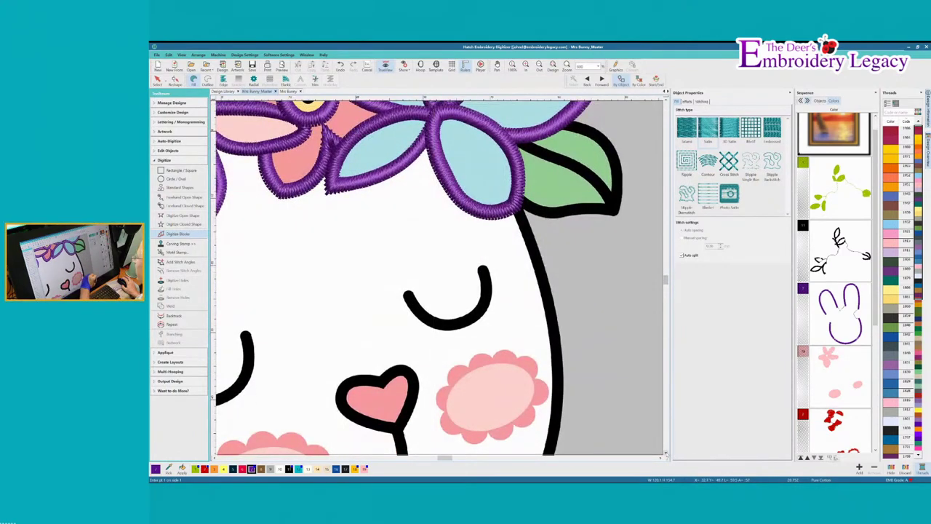
scroll(434, 316, down, 3)
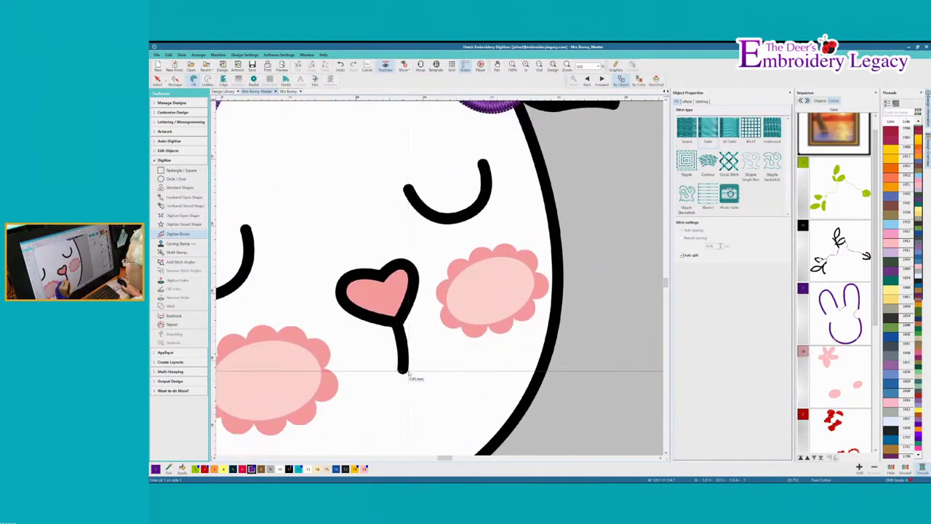
click(391, 326)
click(404, 323)
key(Return)
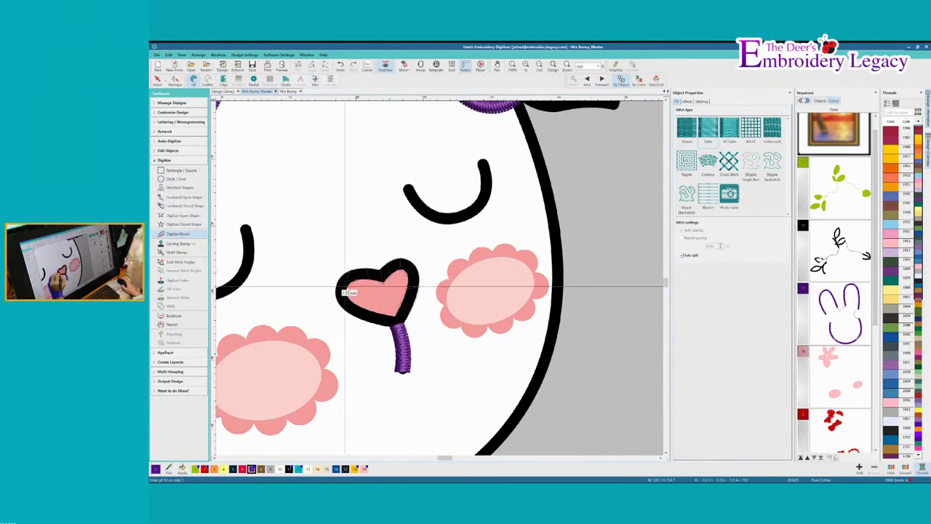
- Outline the heart-shaped nose with a satin block, ending where it meets the mouth line
click(341, 306)
click(362, 309)
click(357, 324)
click(376, 323)
click(398, 315)
key(Return)
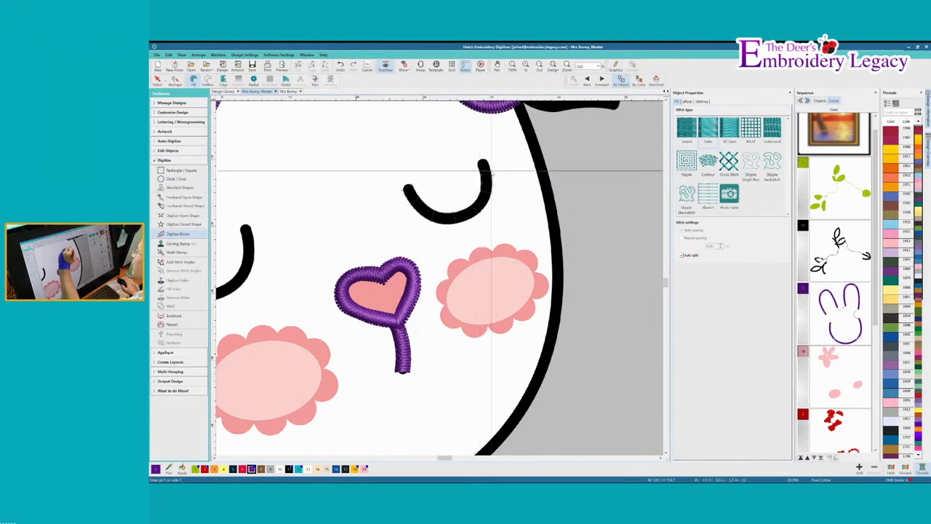
- Cover both closed-eye curves with satin blocks, one block for each eye
key(Return)
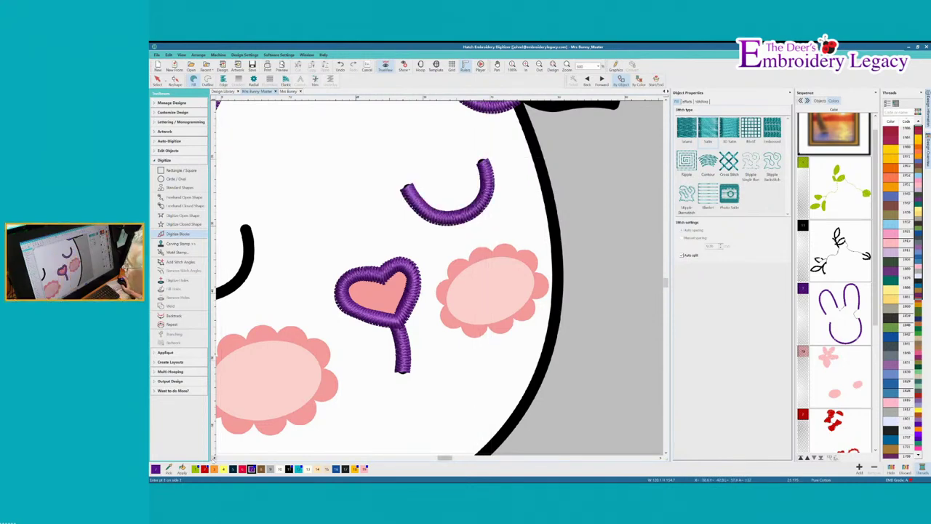
click(214, 458)
click(214, 457)
click(430, 226)
click(422, 248)
click(430, 243)
click(418, 269)
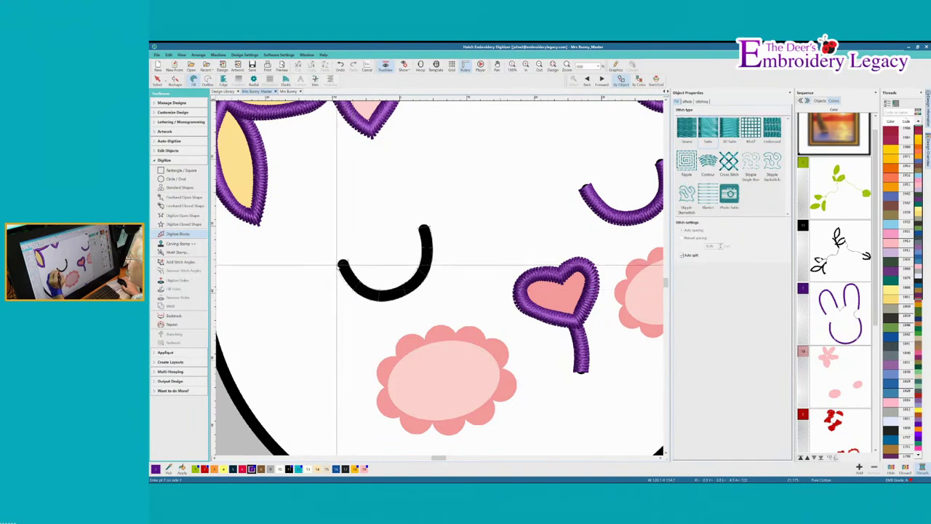
key(Return)
- Finish digitizing the face details and unhide all objects so the whole design is shown
key(0)
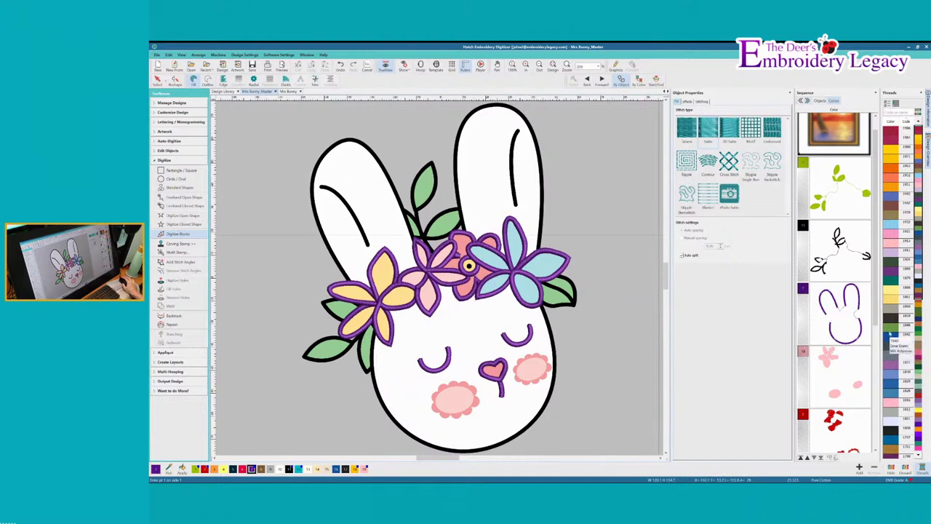
key(Escape)
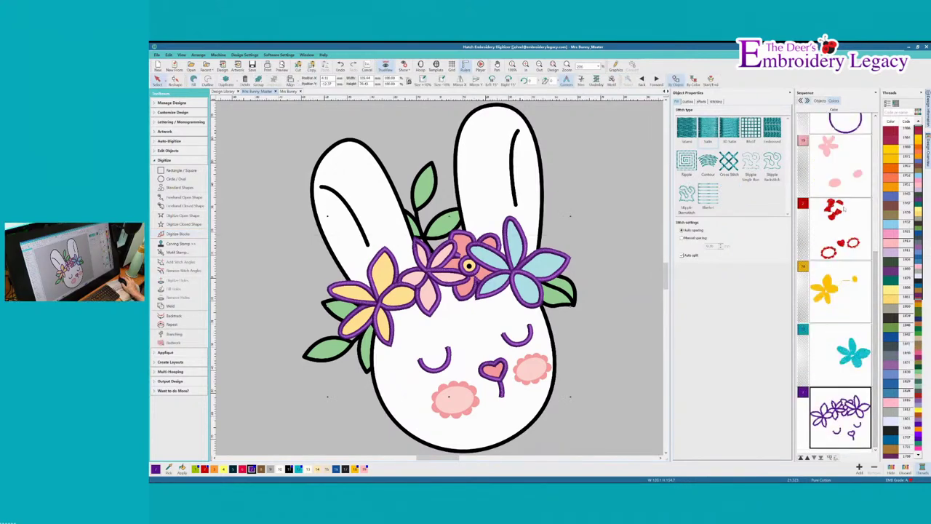
right_click(836, 186)
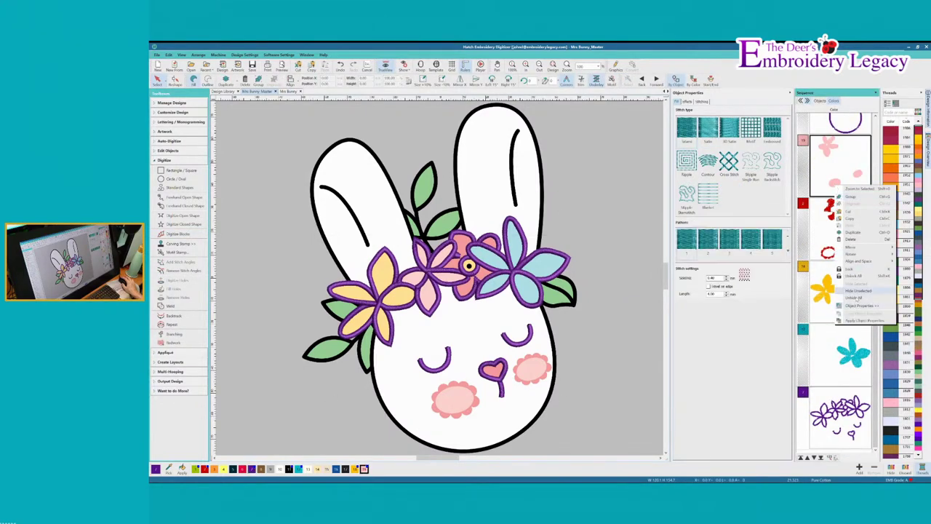
click(855, 297)
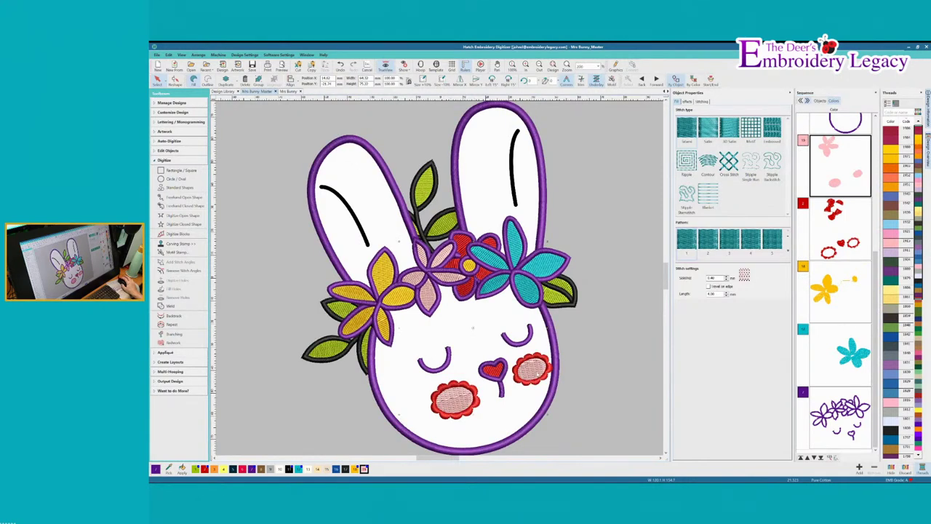
- Change the stitch spacing of the right cheek's inner oval fill and turn off its underlay
key(t)
click(535, 371)
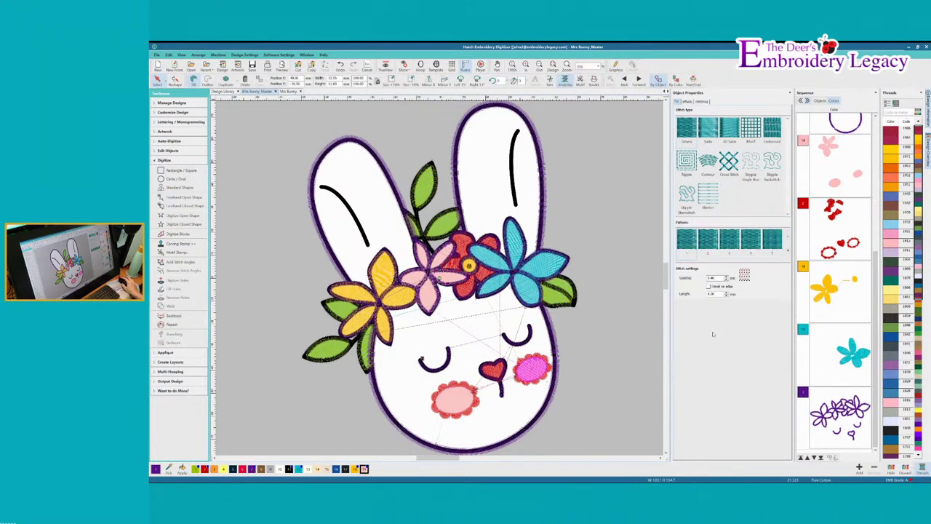
key(h)
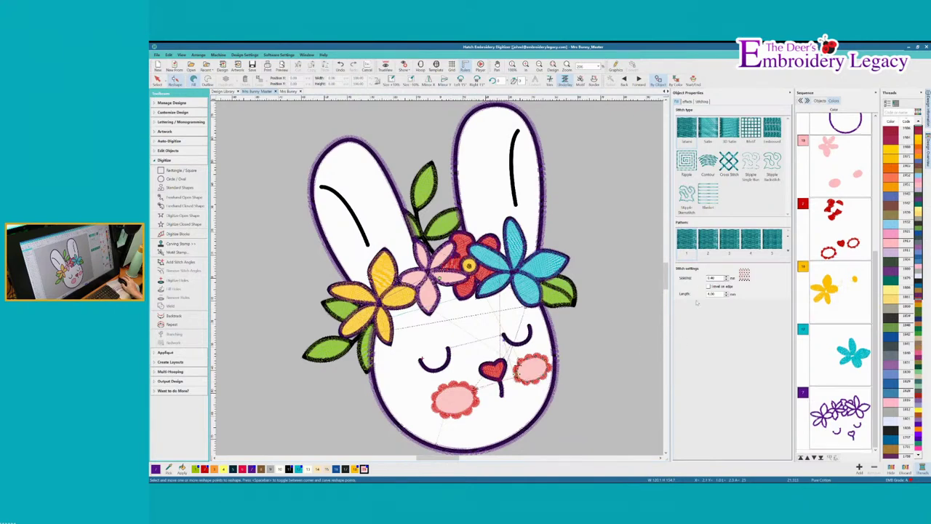
double_click(716, 278)
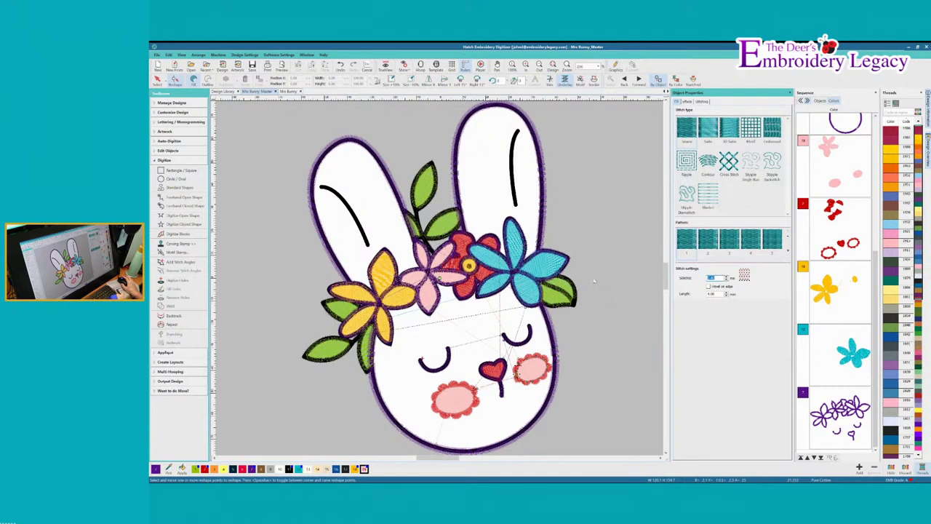
click(709, 287)
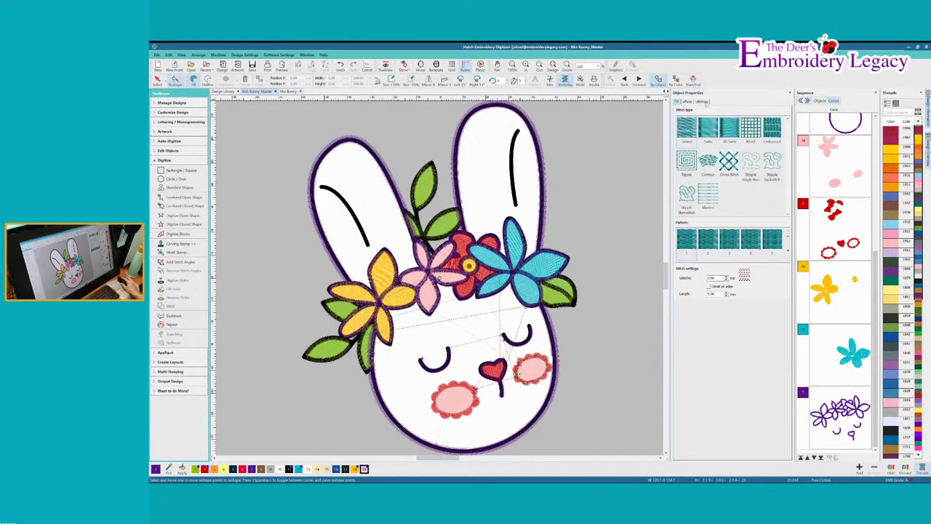
click(701, 101)
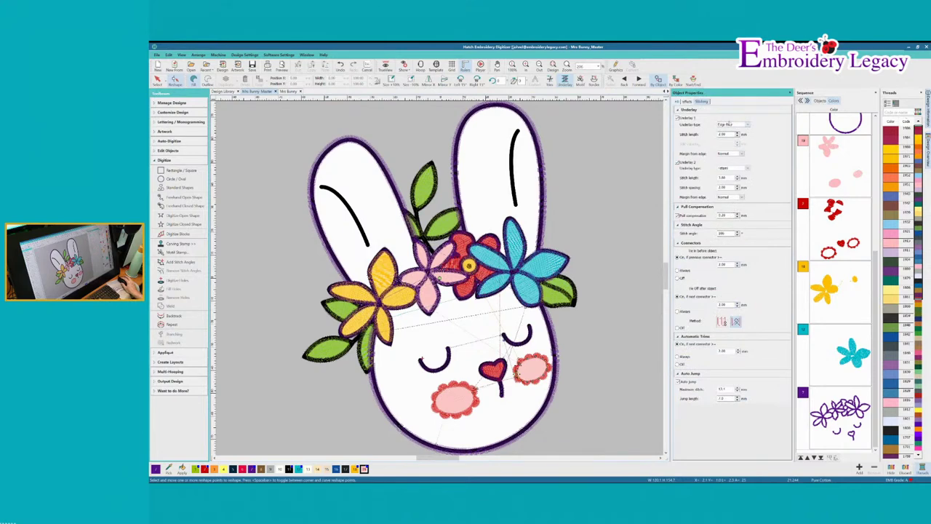
click(677, 117)
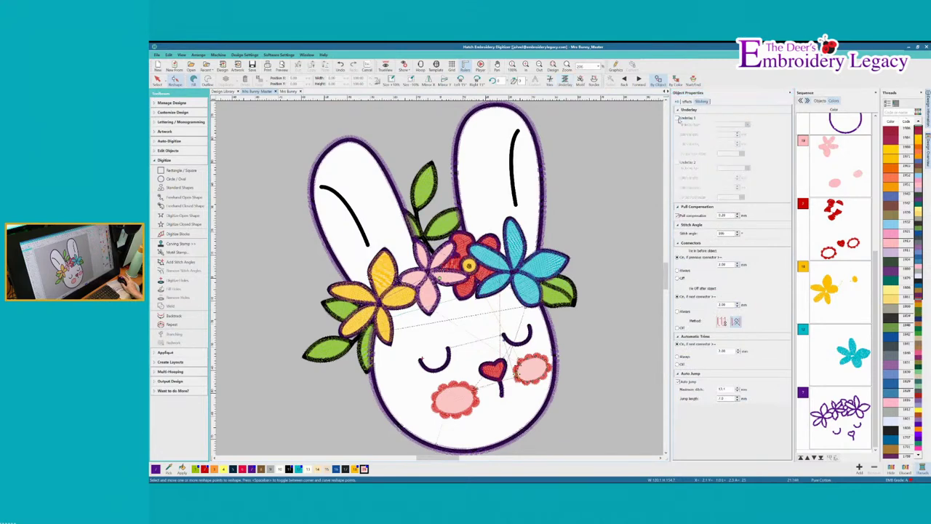
- Inspect the face's raw stitches with the artwork hidden and enable travel on edge for the right cheek's fill
key(t)
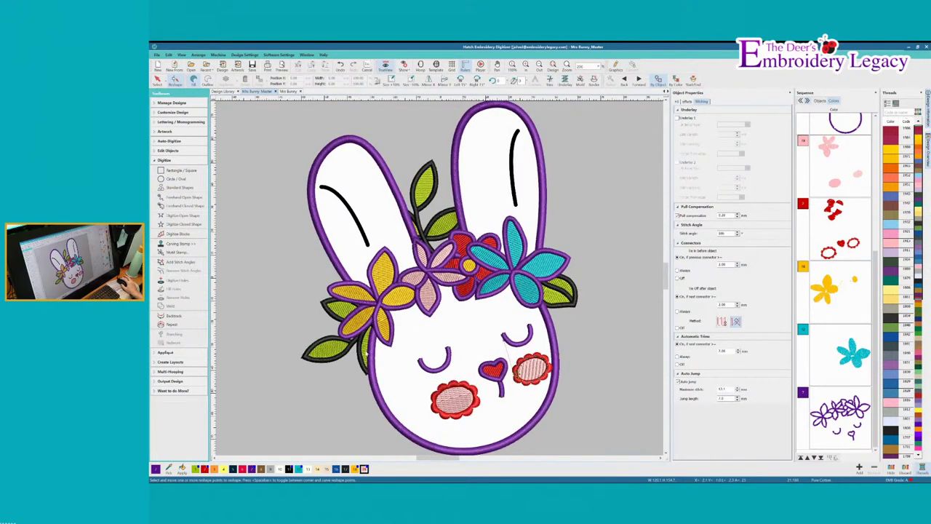
drag(397, 344, 559, 423)
key(b)
drag(376, 303, 529, 426)
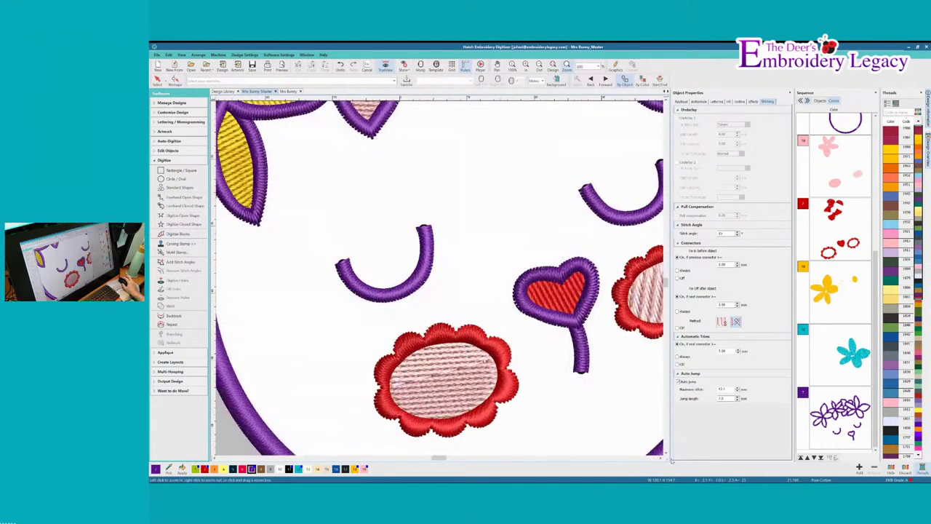
key(t)
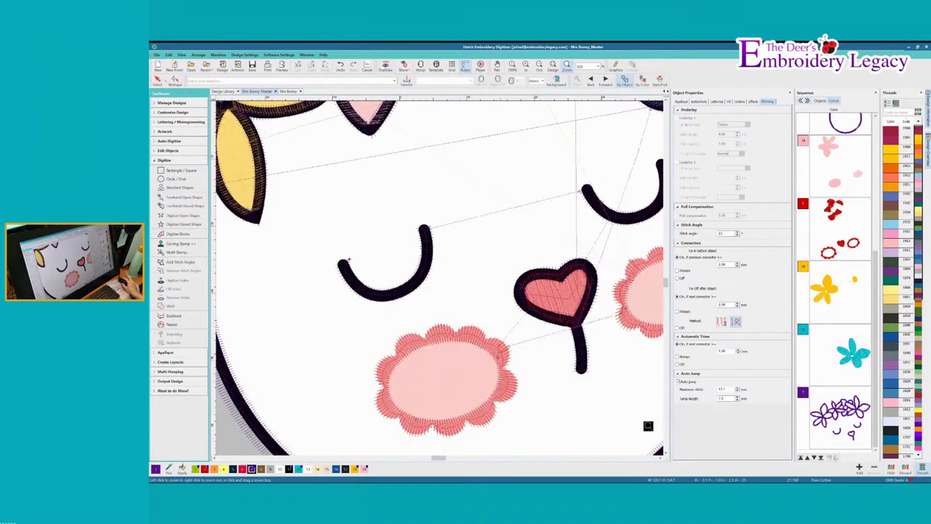
key(t)
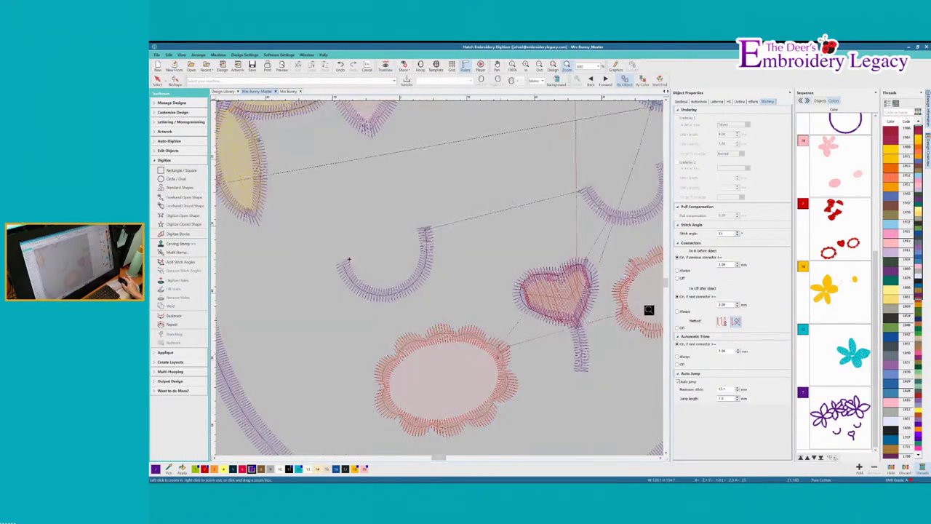
click(660, 459)
click(660, 459)
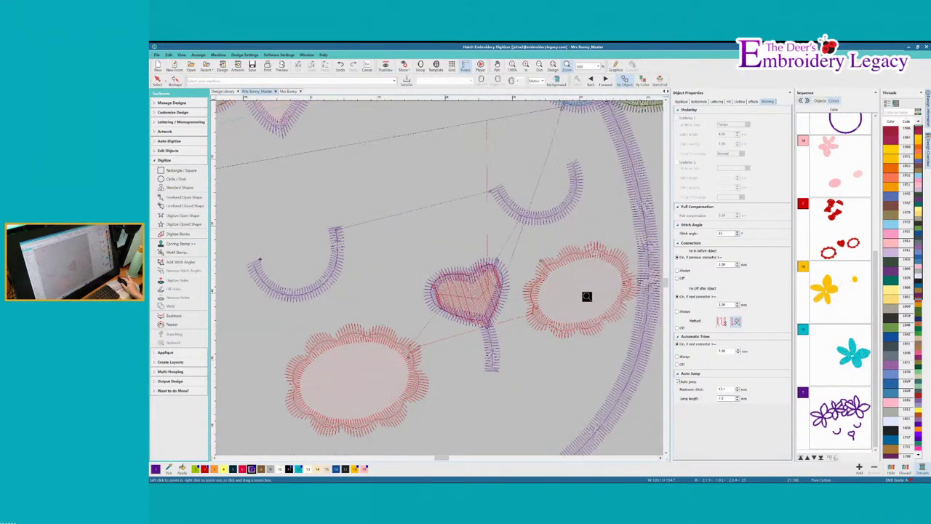
click(583, 297)
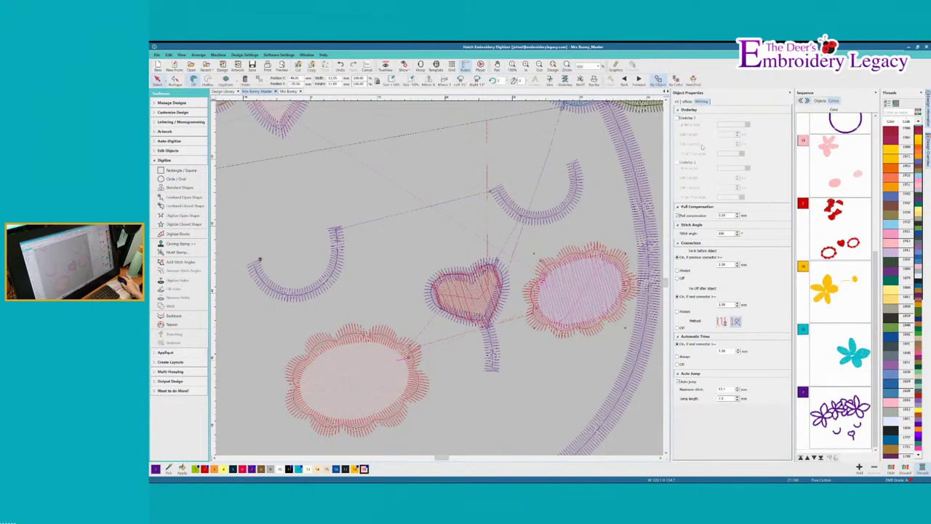
click(678, 102)
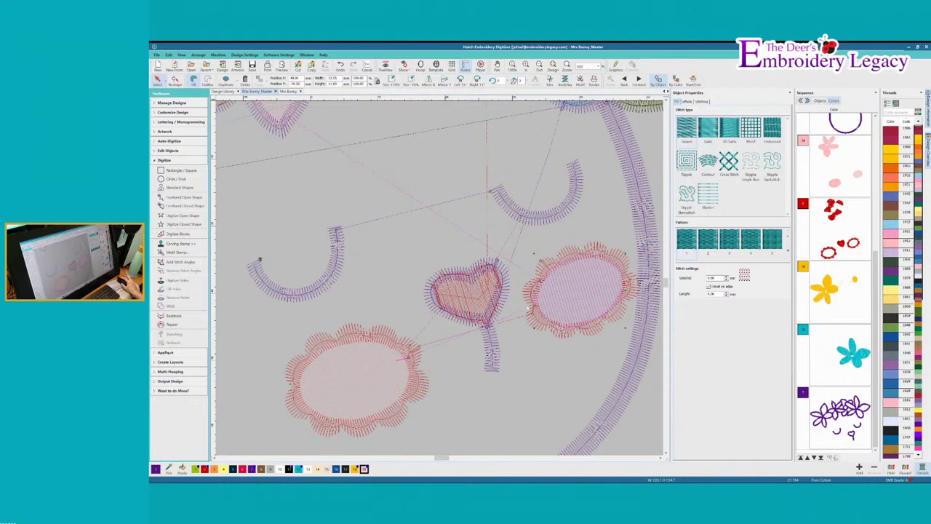
- Turn the left cheek's inner oval fill to a stitch angle of 104° and disable its underlay
click(388, 378)
key(h)
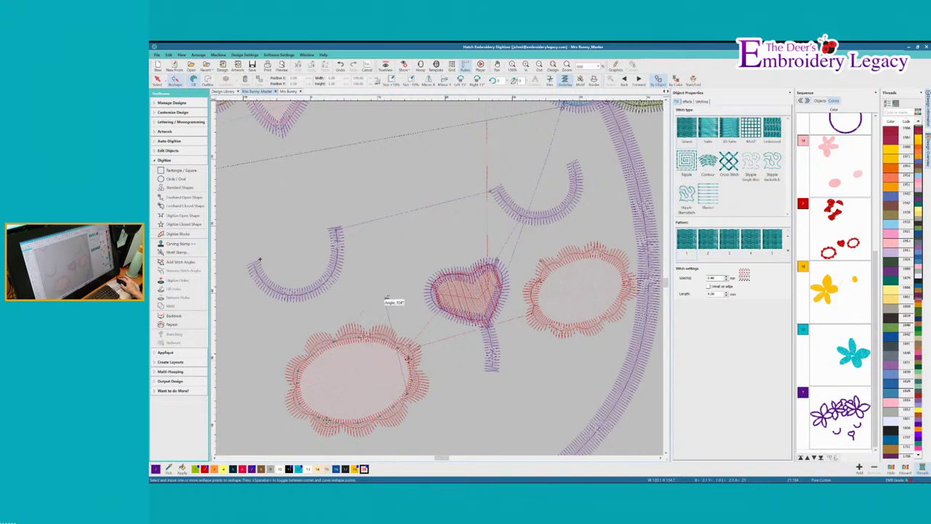
click(701, 101)
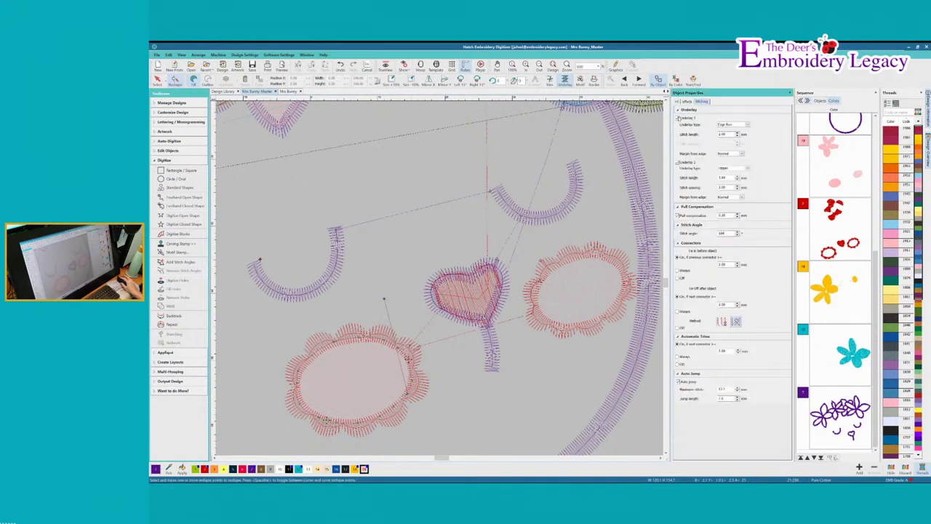
click(677, 101)
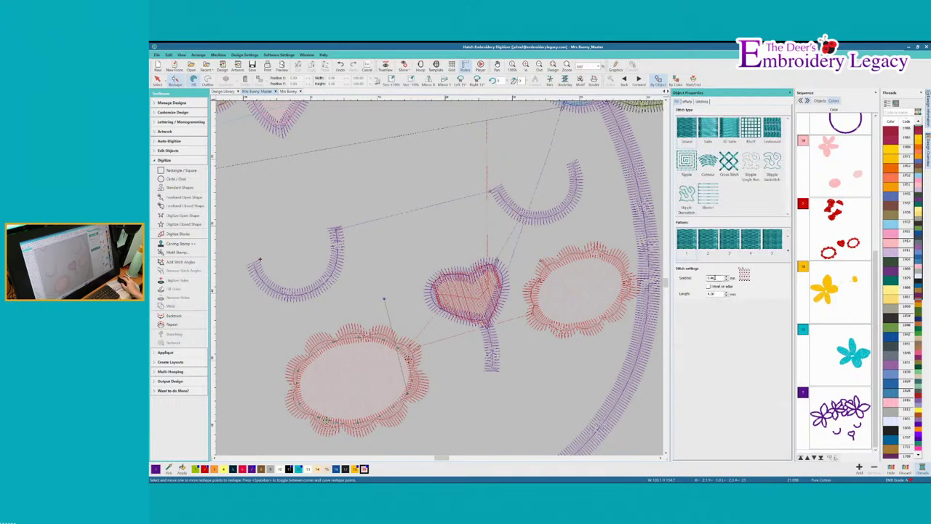
- Change the left cheek fill's stitch spacing, enable travel on edge, and restore the realistic stitch view
text(.)
key(Return)
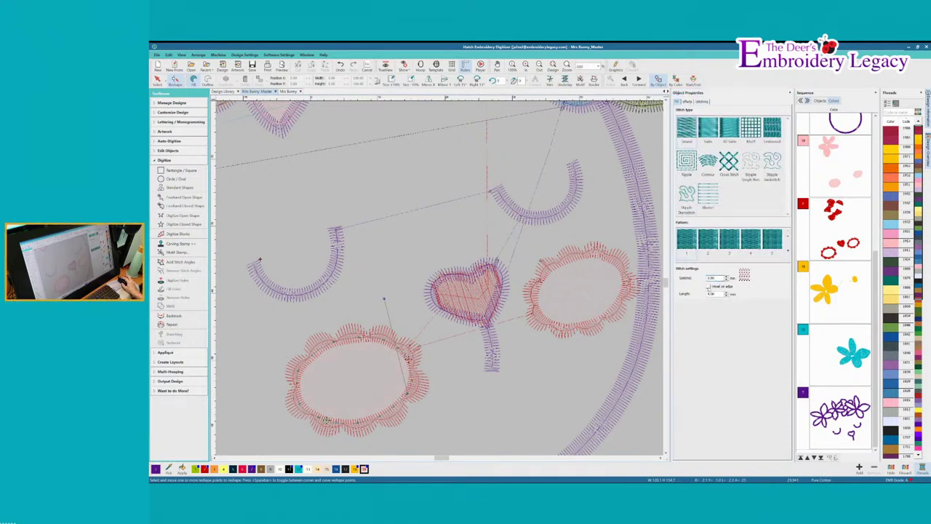
click(709, 287)
key(Escape)
key(t)
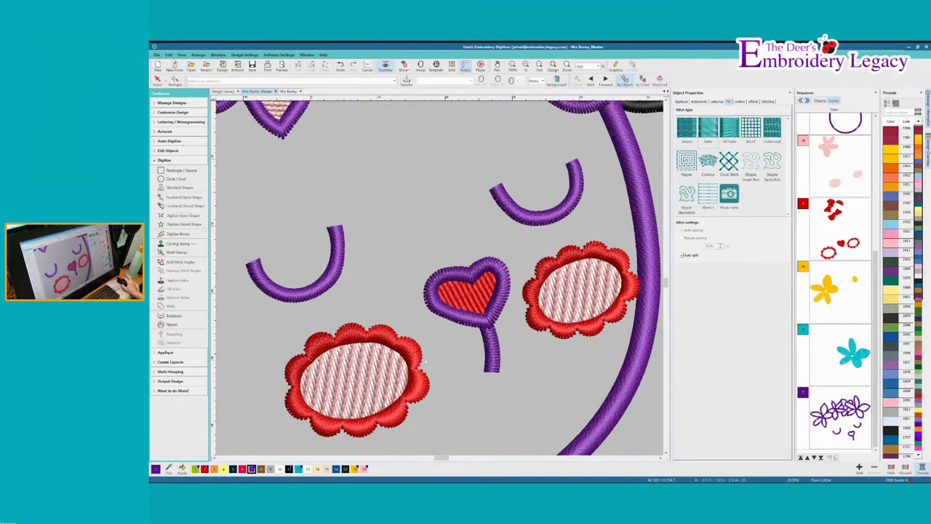
- Start a closed shape in color 14 and trace along the left ear's outline to the base of its inner edge
key(0)
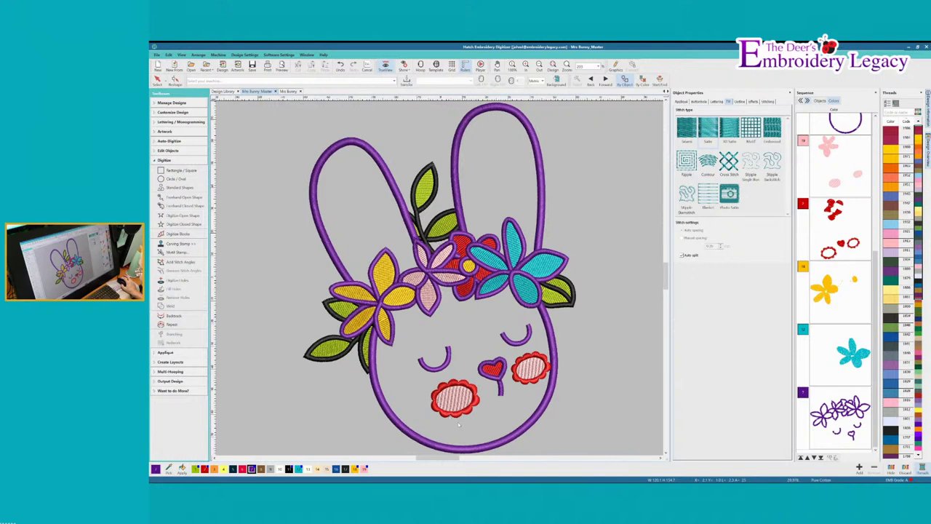
key(f)
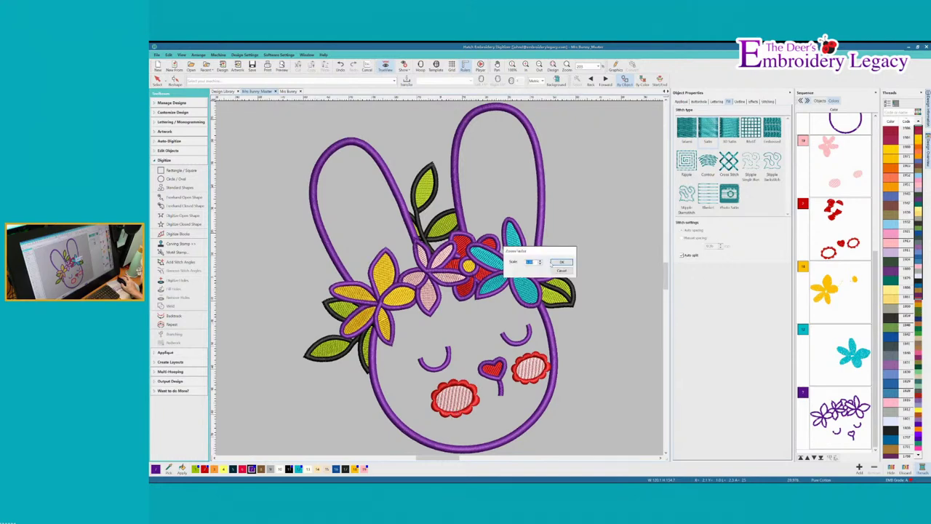
click(557, 262)
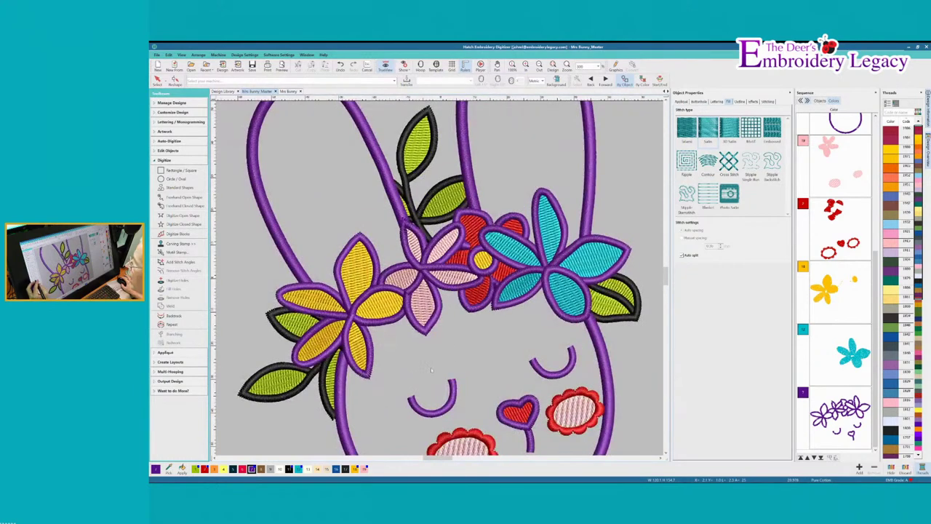
click(168, 224)
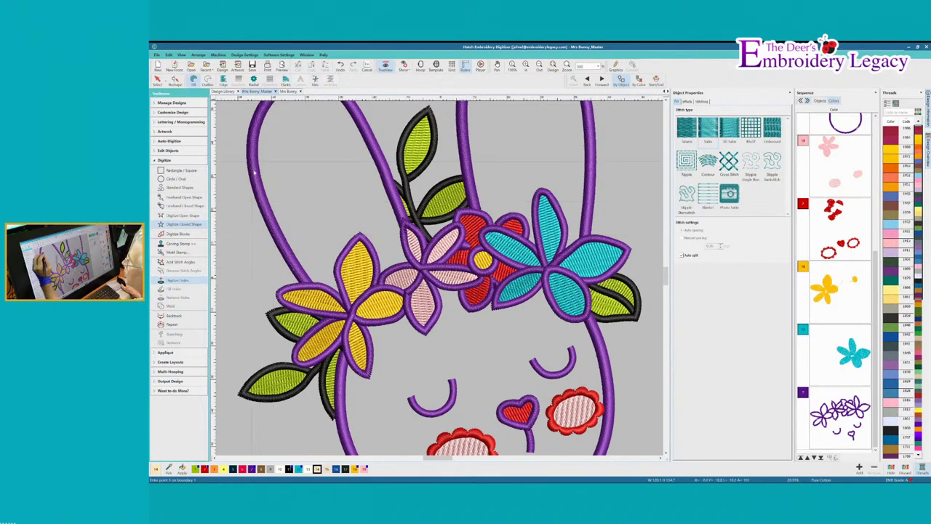
right_click(346, 243)
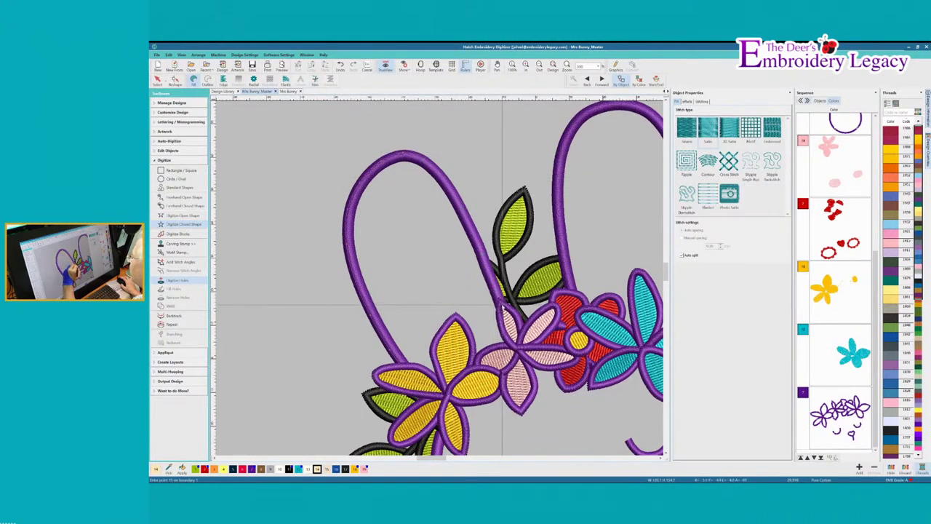
click(503, 304)
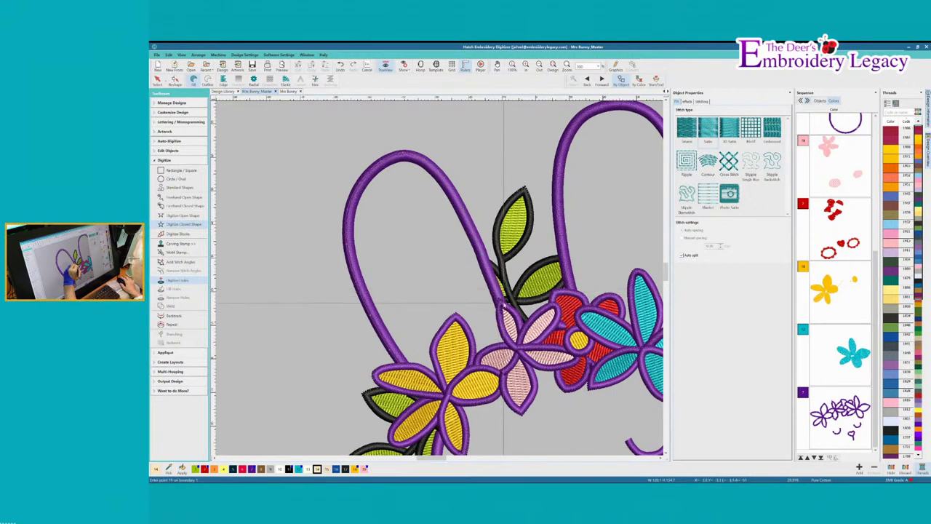
- Continue the closed shape along the pink petals and the red flower's top edge, up the right ear's inner edge
click(505, 310)
click(509, 319)
click(521, 329)
click(532, 319)
click(544, 307)
click(549, 303)
click(552, 296)
click(563, 292)
click(569, 291)
click(563, 270)
click(557, 237)
click(556, 202)
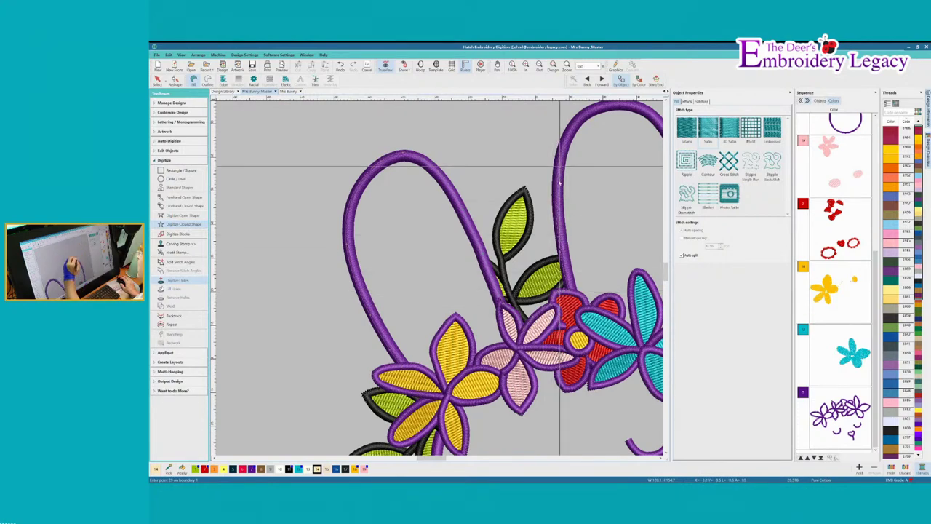
- Trace the closed shape over the top of the right ear and down its outer edge to the blue flower's petal tip
key(p)
drag(559, 164, 432, 334)
click(441, 304)
click(451, 288)
click(466, 271)
click(484, 266)
click(508, 266)
click(536, 283)
click(553, 307)
key(c)
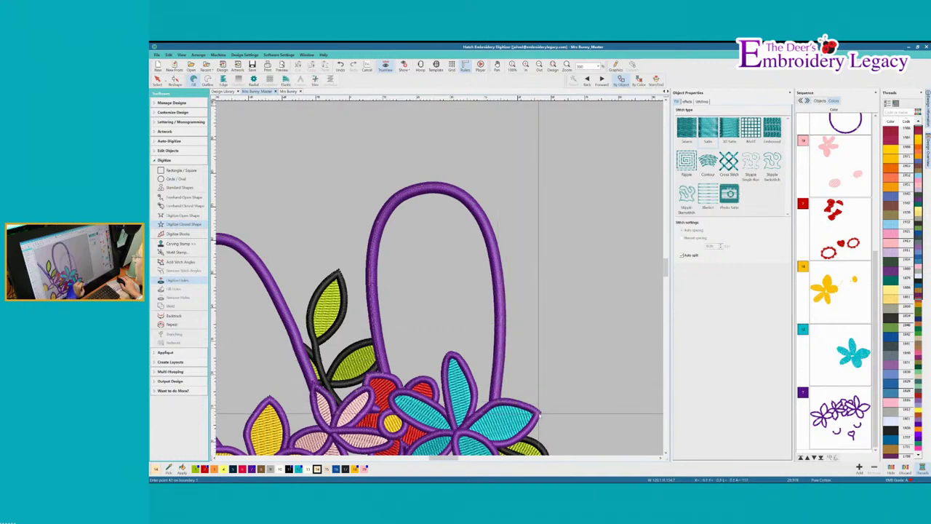
- Trace past the blue flower, around the face and chin and along the left yellow petals, and close the head shape
key(c)
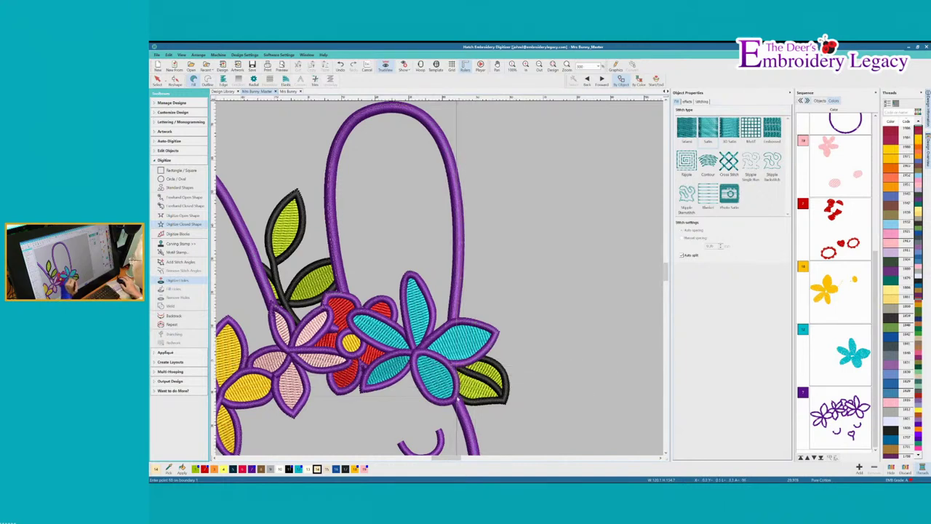
key(c)
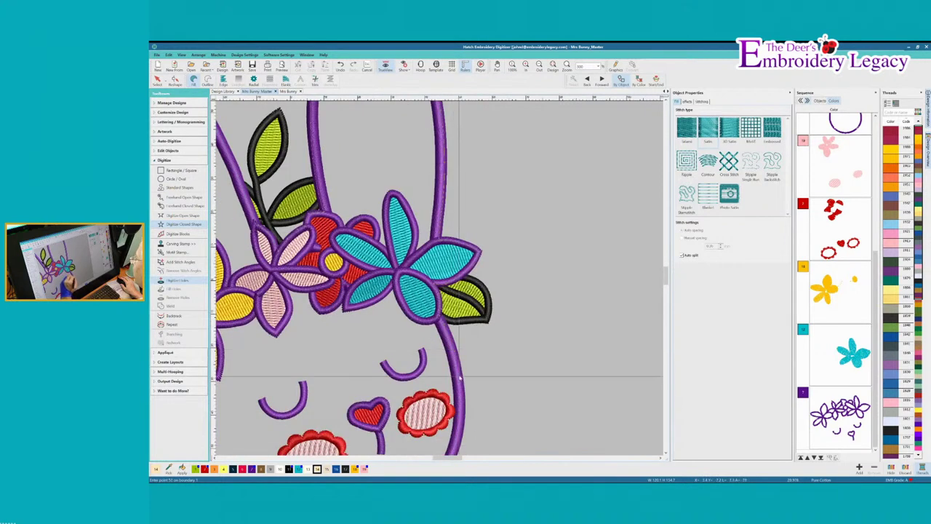
key(c)
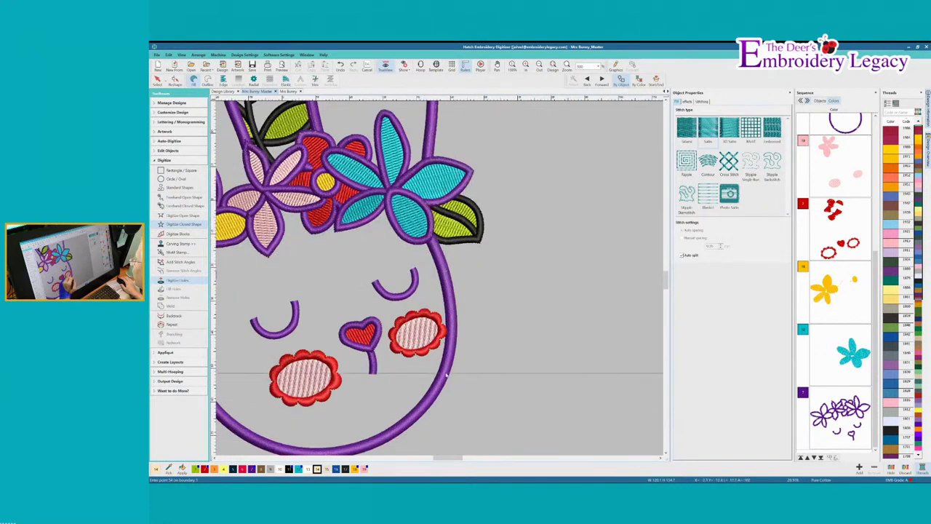
click(377, 435)
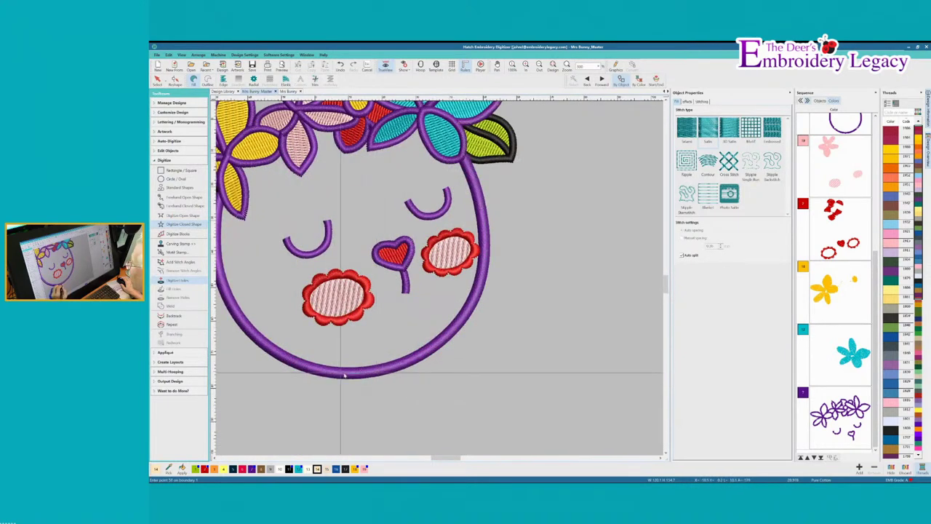
right_click(262, 342)
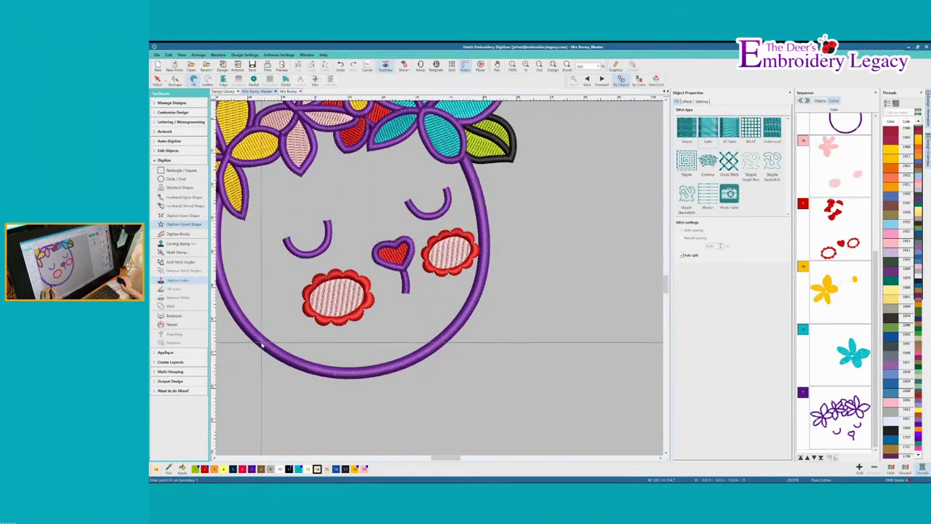
right_click(239, 305)
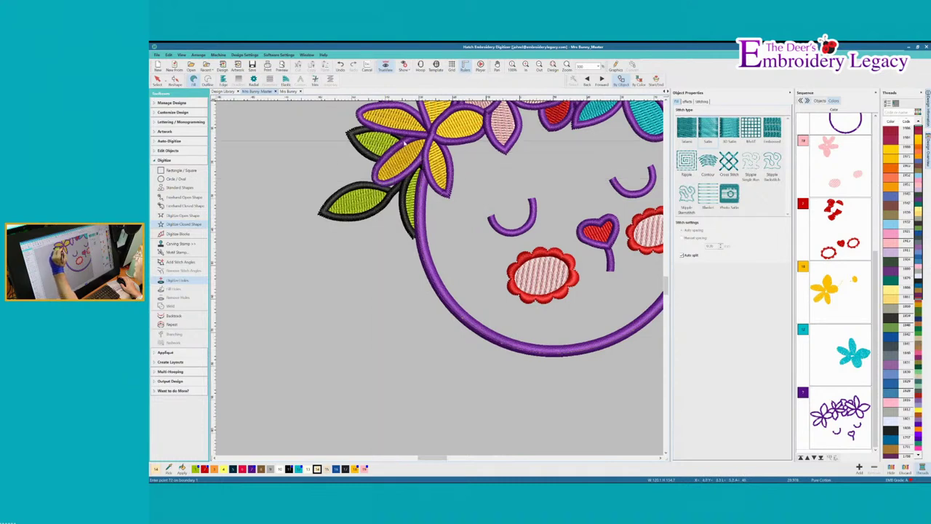
click(367, 125)
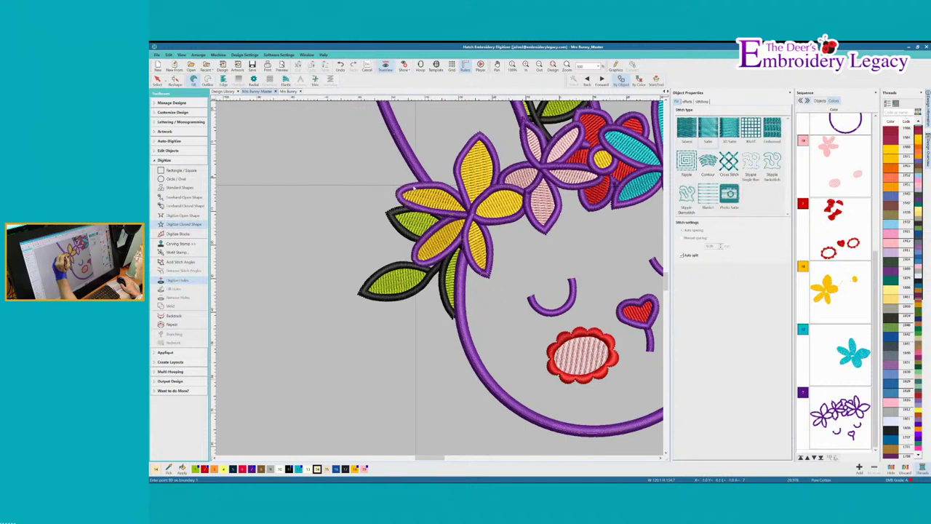
key(Return)
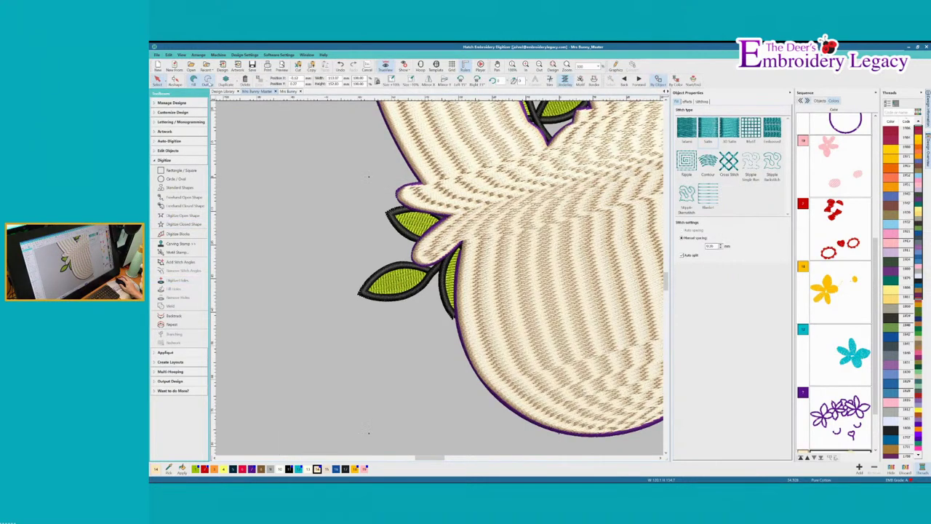
- Convert the head fill to a single-run outline and recolor it with color 16
click(207, 80)
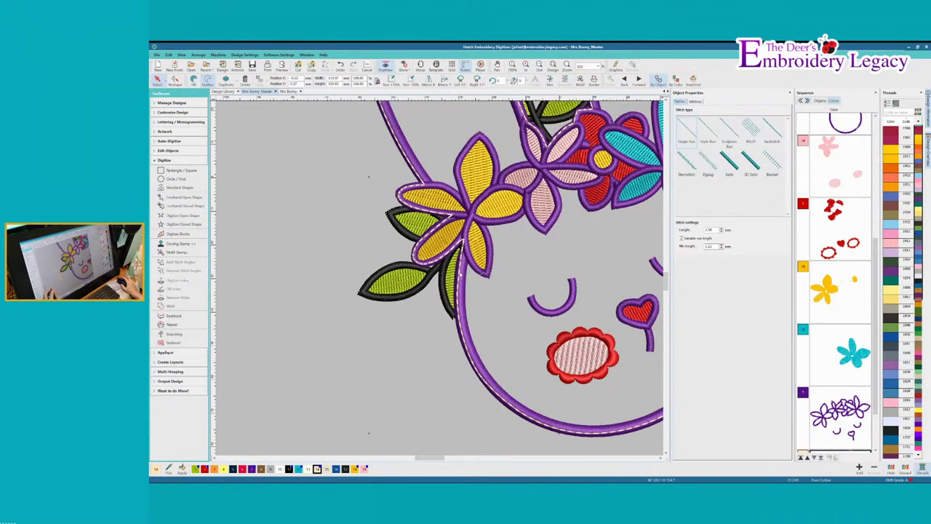
click(335, 466)
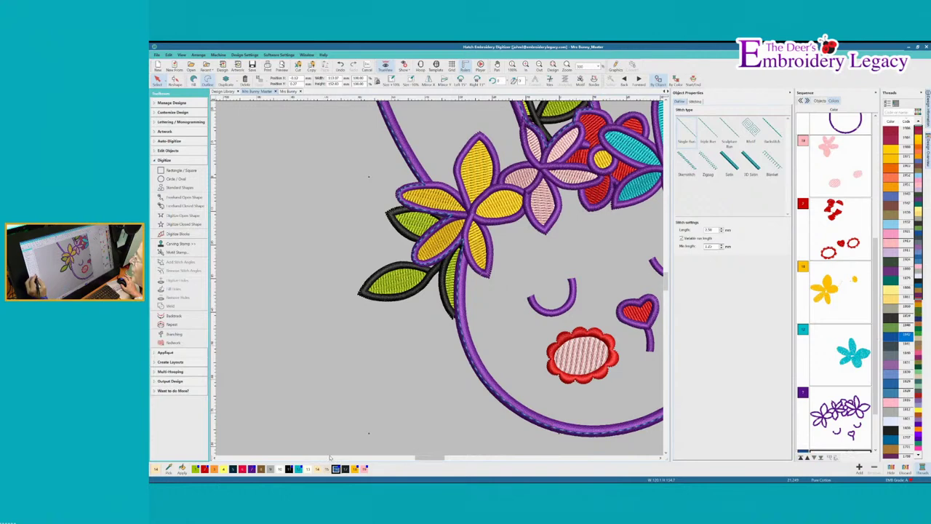
click(252, 381)
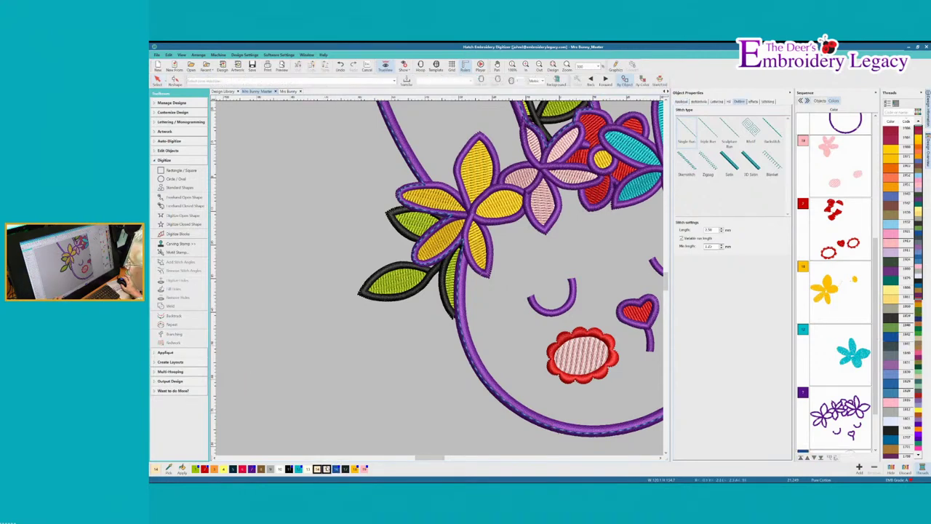
- Start a closed single-run outline in color 15 at the left ear's base and trace it around the left ear
click(175, 224)
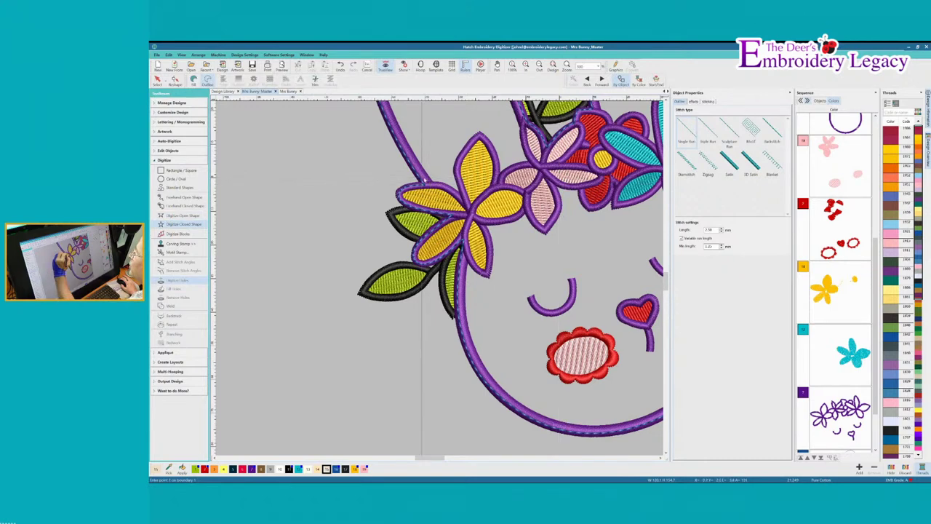
click(400, 134)
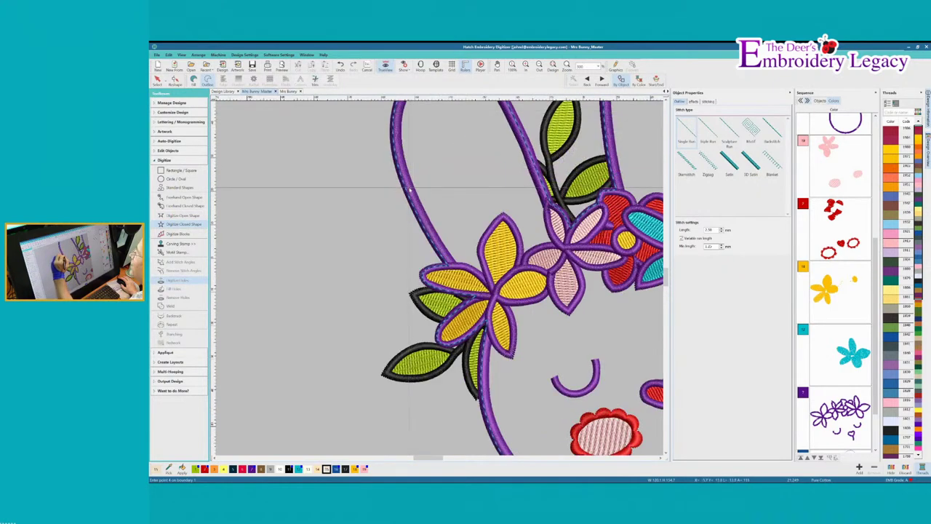
scroll(415, 191, up, 3)
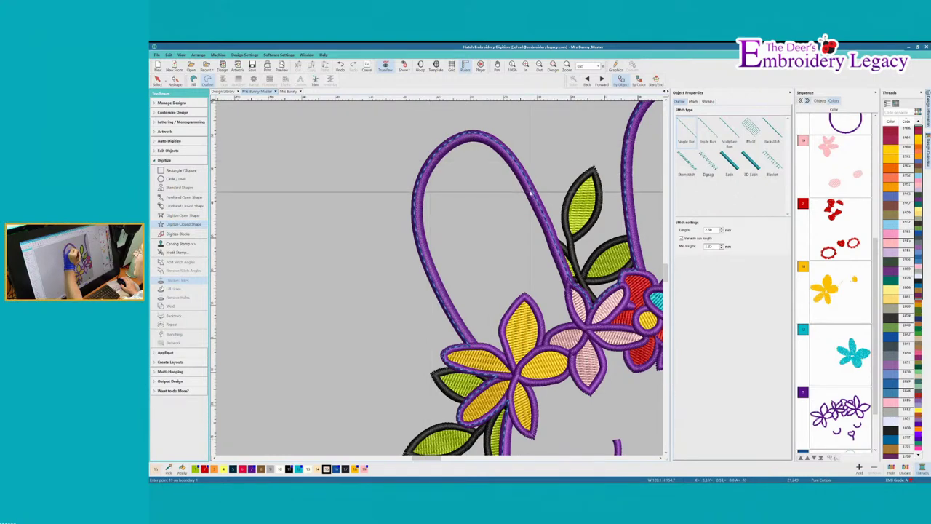
- Continue the single-run outline along the upper pink petals and the red flower's top to the right ear's inner base
click(585, 300)
click(590, 311)
click(596, 304)
click(605, 291)
click(617, 286)
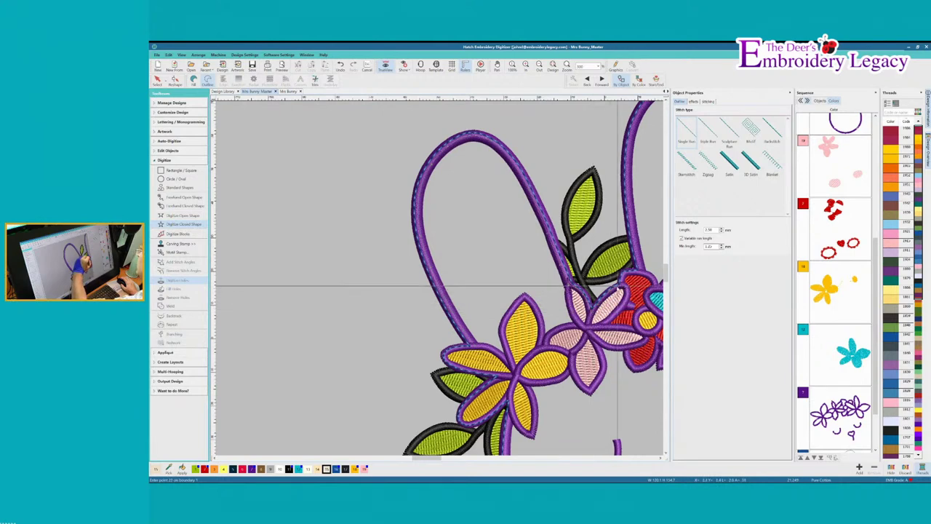
click(637, 273)
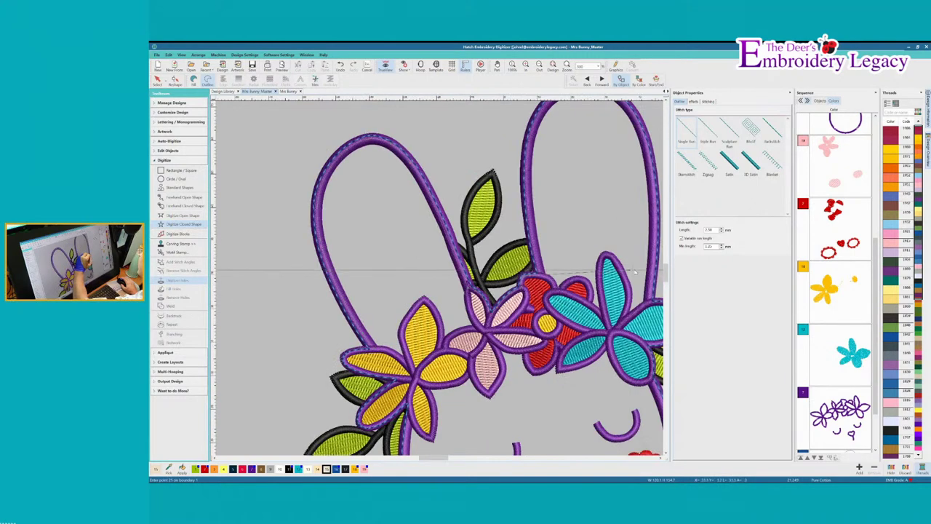
click(542, 275)
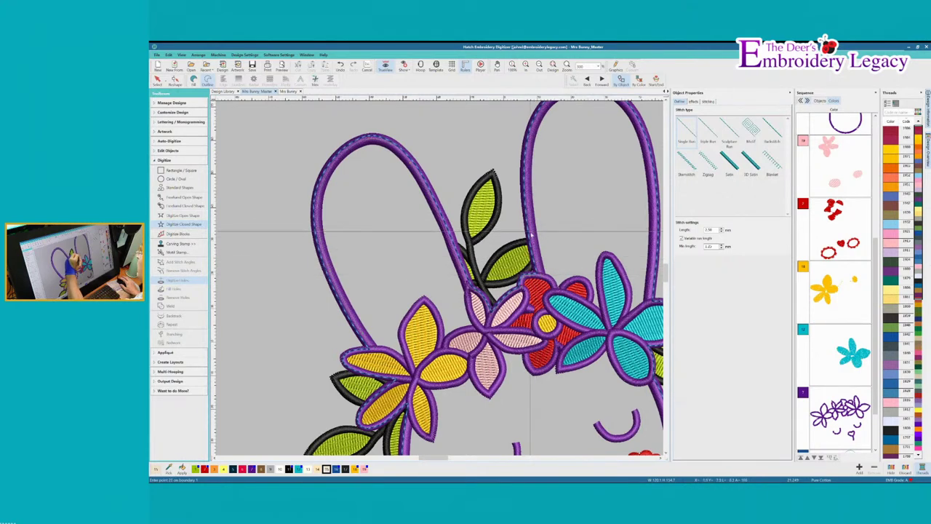
- Trace the single-run outline around the right ear from its inner edge over the top to its outer base
right_click(529, 154)
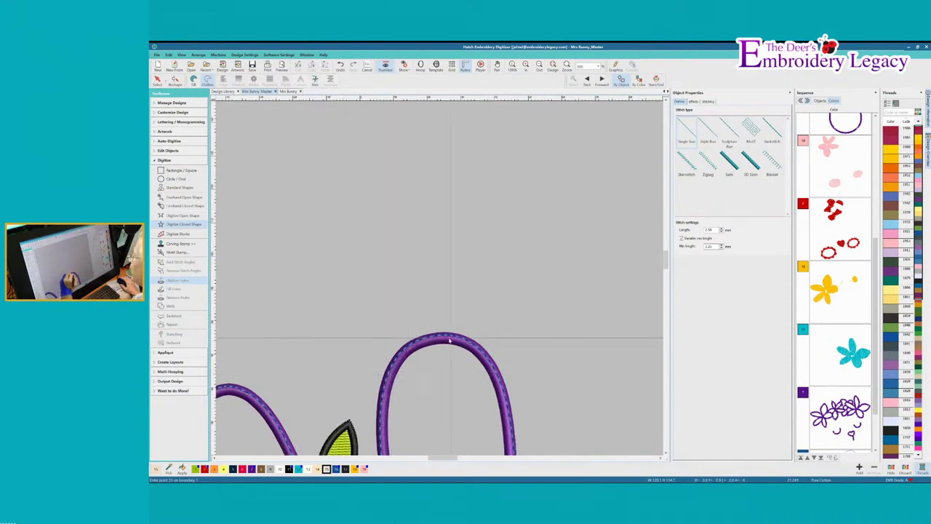
right_click(507, 407)
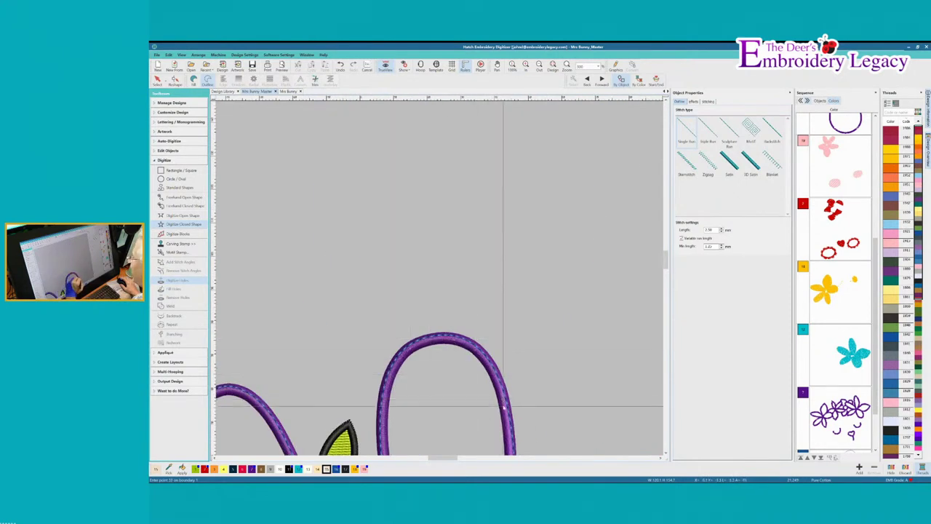
right_click(513, 441)
right_click(477, 426)
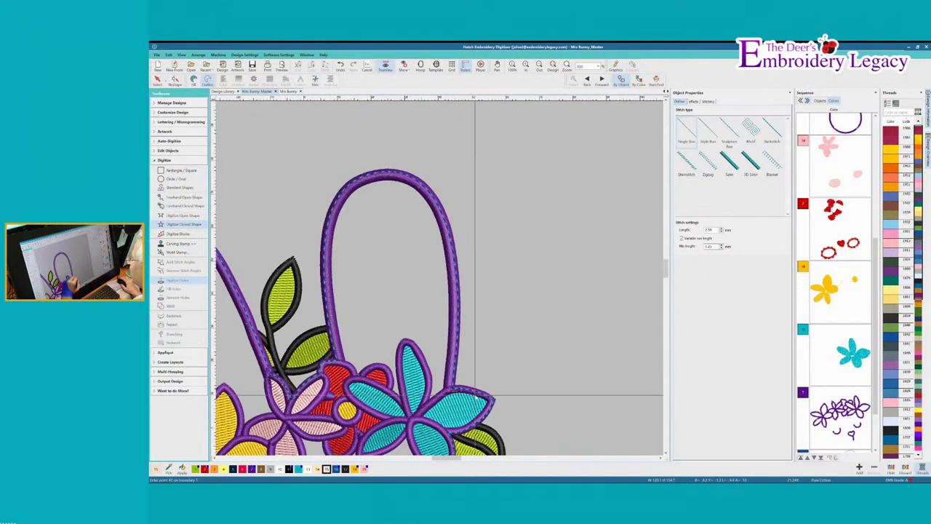
- Trace the single-run outline past the blue flower, down the right side of the face and around the chin
drag(483, 416, 461, 346)
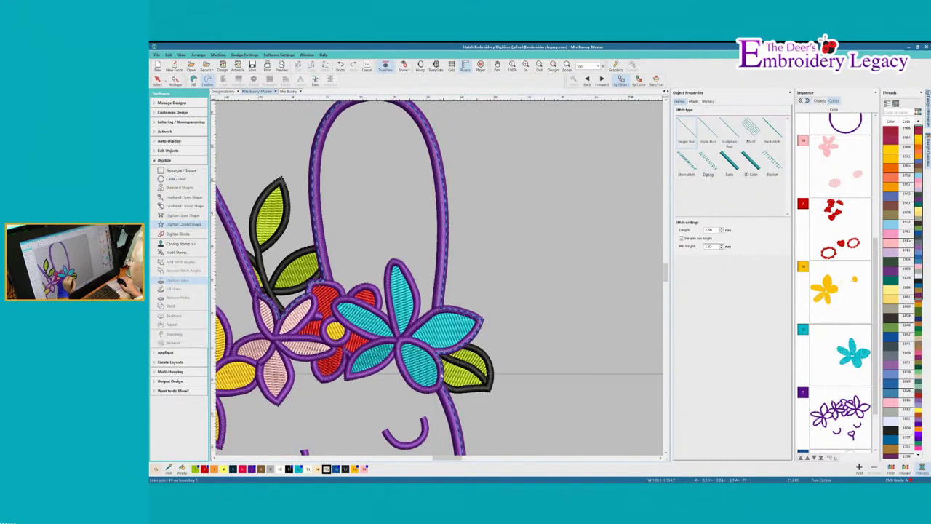
scroll(440, 390, down, 2)
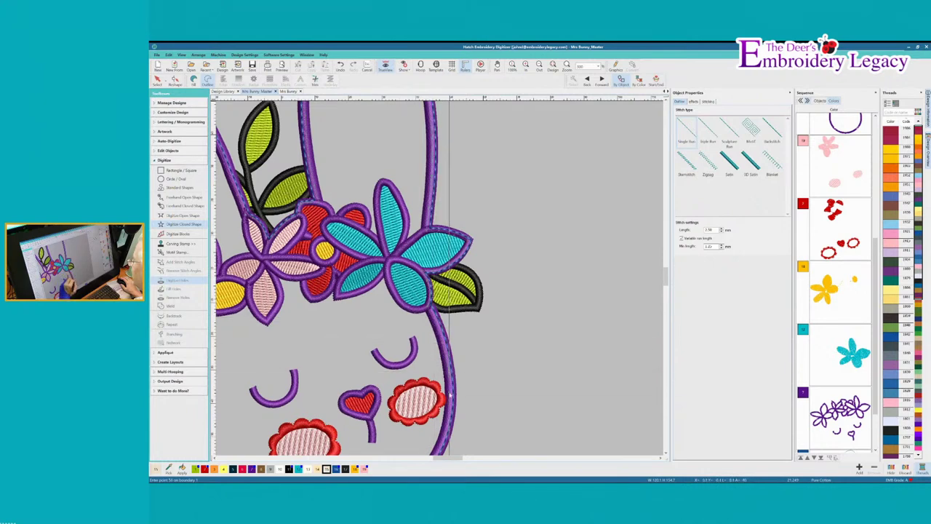
scroll(450, 394, down, 2)
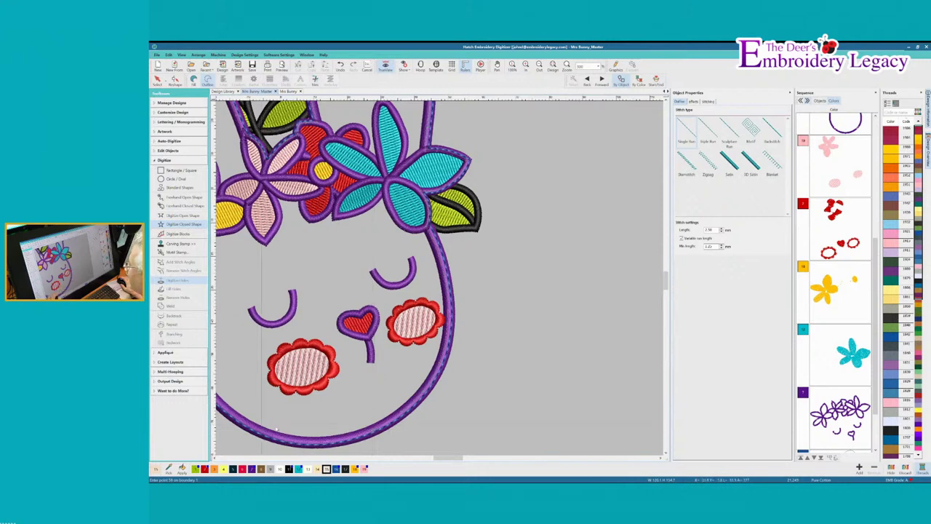
right_click(363, 431)
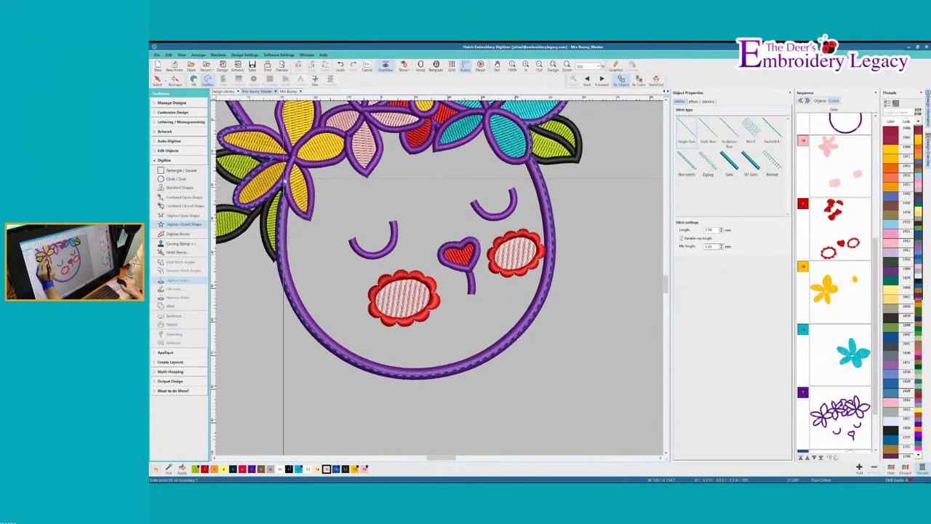
- Trace the single-run outline around the left yellow petals and close the shape at the left ear's base
click(251, 207)
click(238, 202)
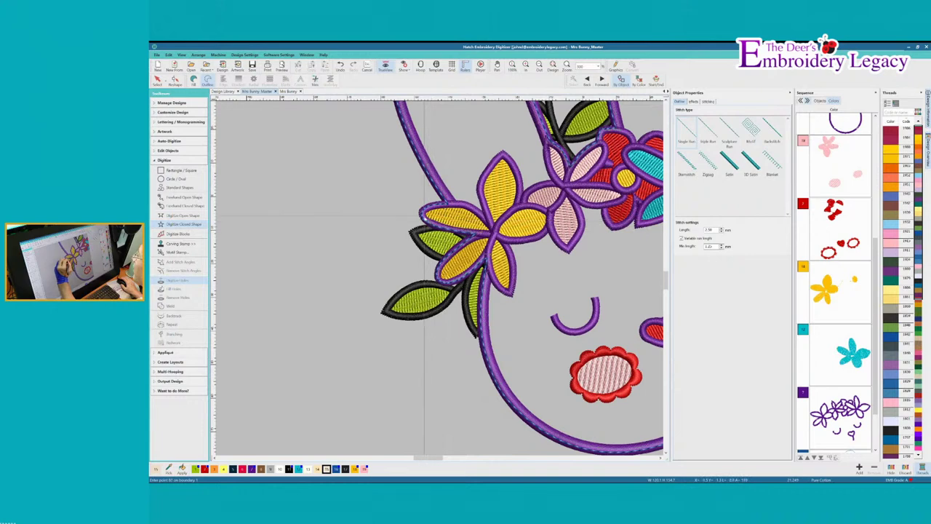
click(456, 213)
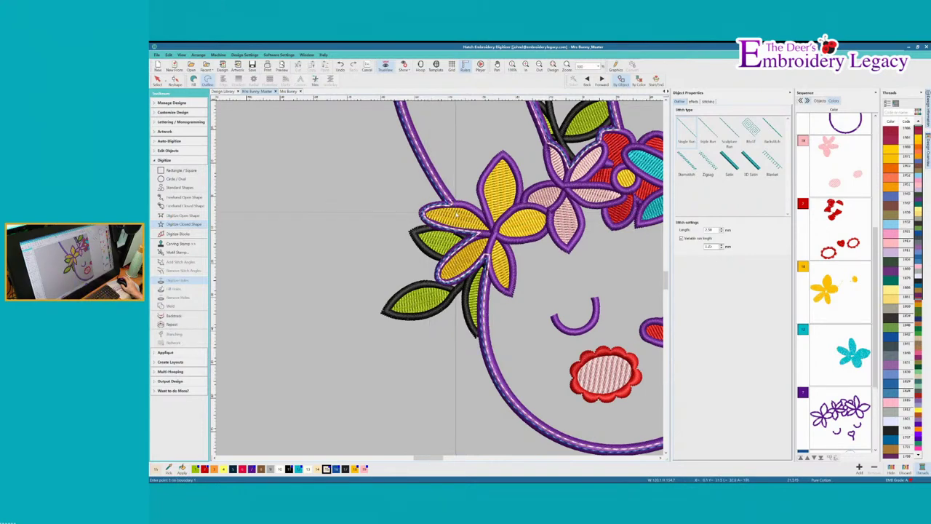
- Select the color 15 run outline in the stitching sequence and apply Backtrack to it
scroll(862, 431, down, 5)
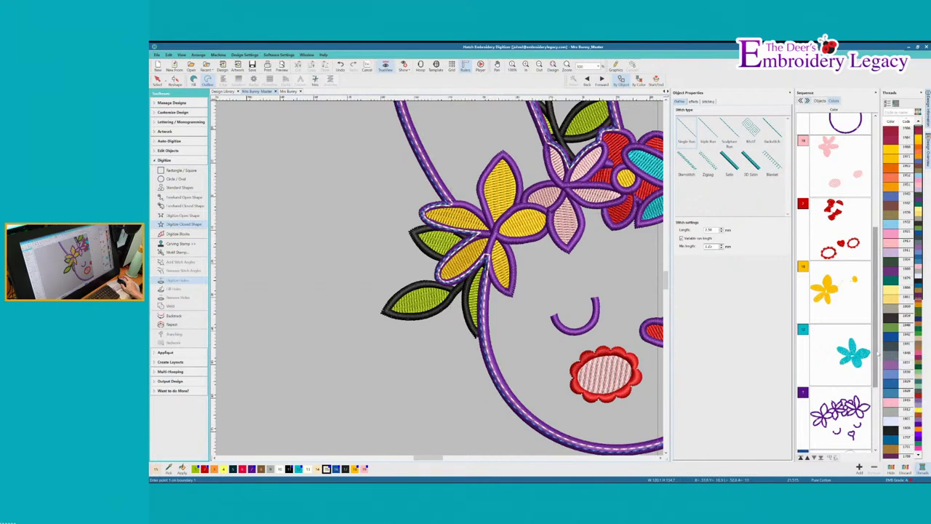
click(861, 431)
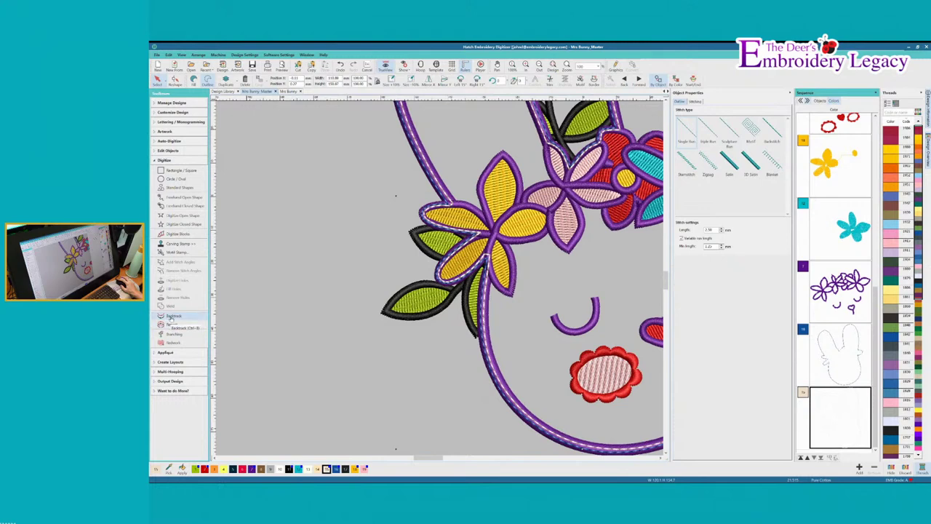
click(266, 342)
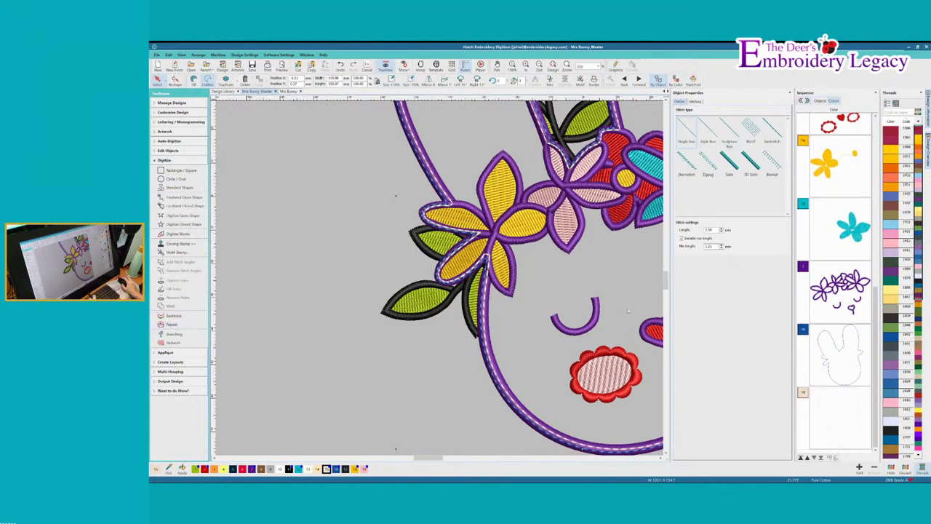
- Recolor the purple flower, eye and nose outlines with black, color 11
key(0)
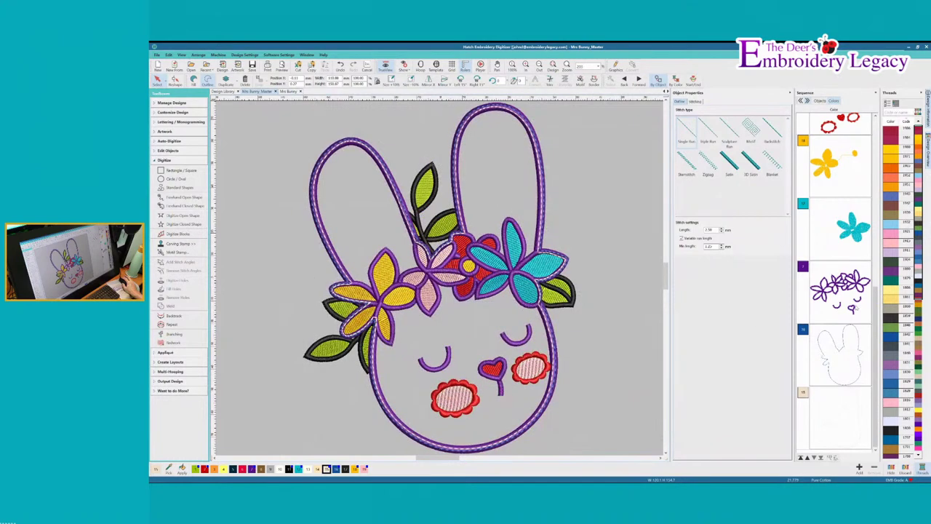
click(855, 307)
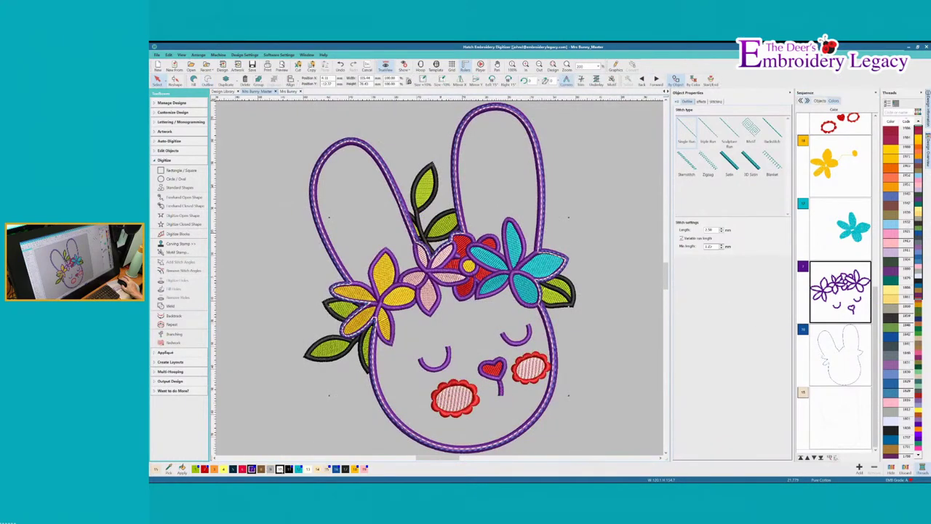
click(289, 469)
- Move the color 15 and 16 run outlines up the stitching sequence to directly after the black leaf outlines
click(846, 355)
click(844, 423)
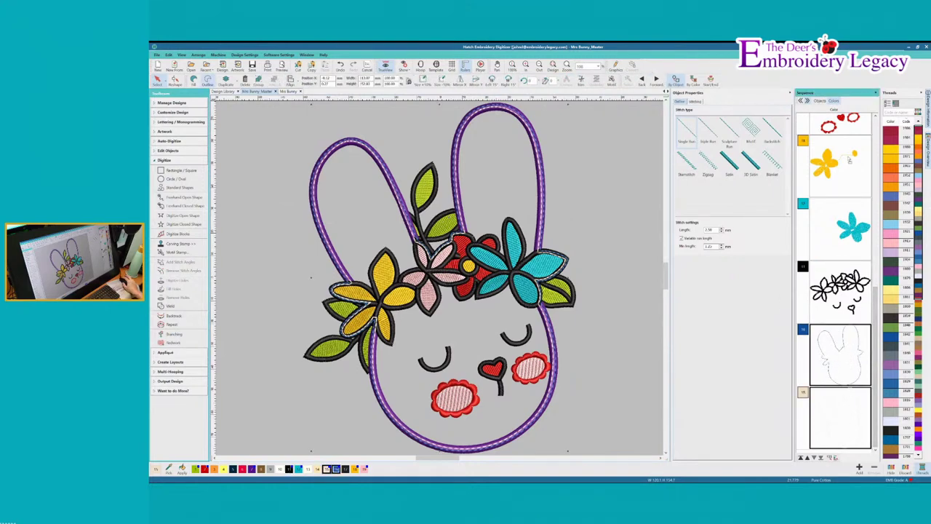
drag(840, 117, 840, 128)
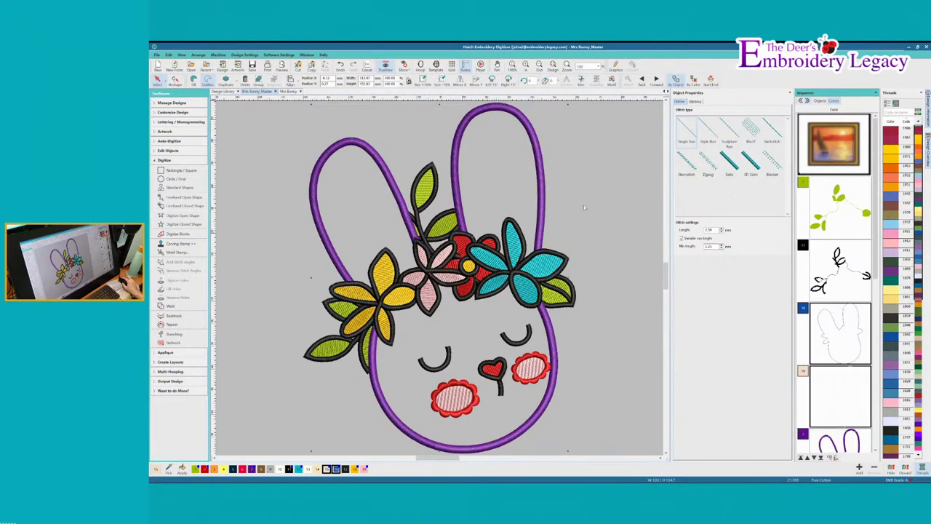
click(609, 211)
- Recolor the purple head and ear outline with black, color 11, and start the stitch-out simulation
click(844, 448)
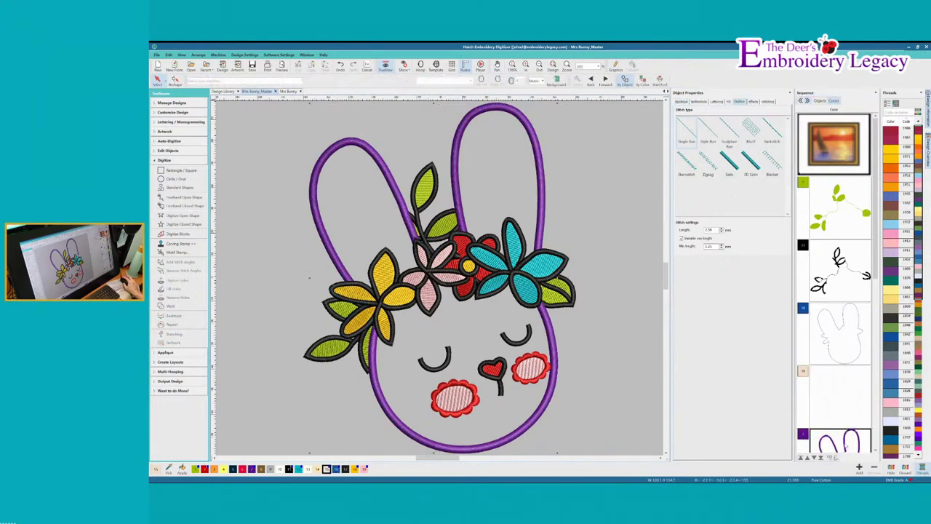
click(288, 469)
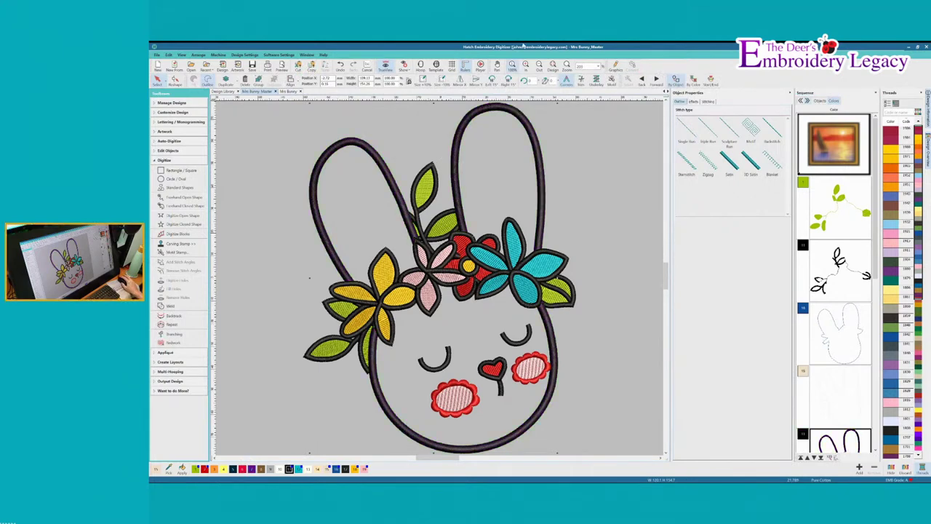
click(480, 65)
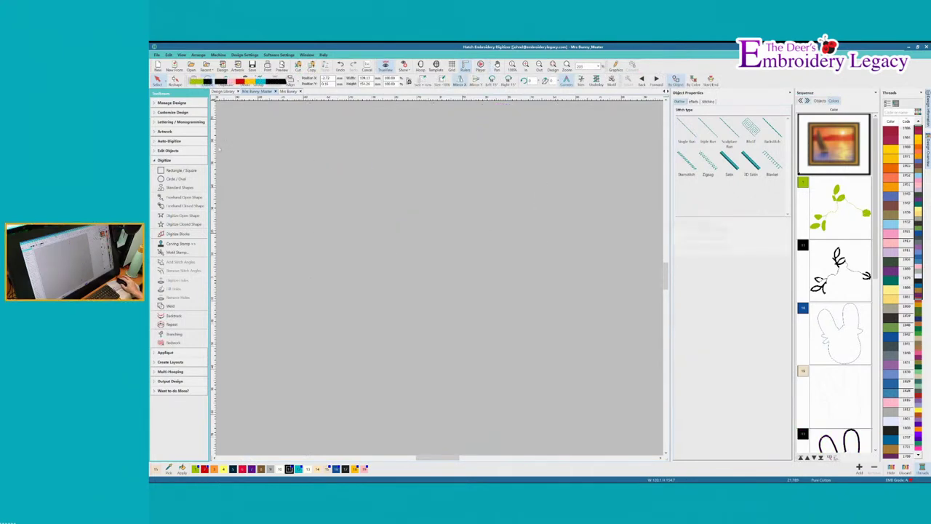